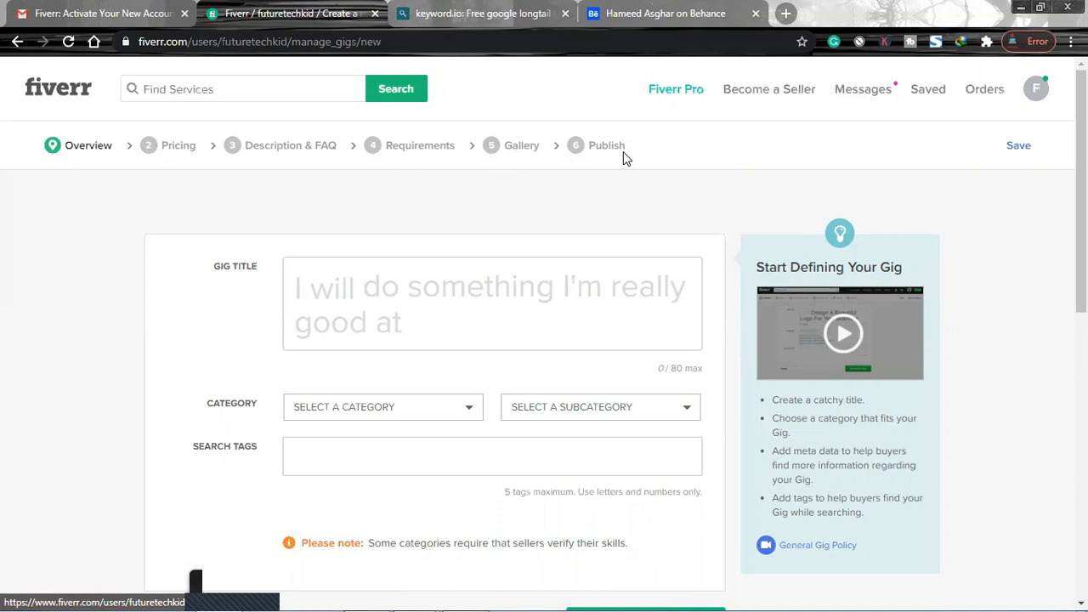
- Close the Behance page and enter the gig title "do Flyer design for your business"
{"action": "left_click", "coordinate": [756, 14]}
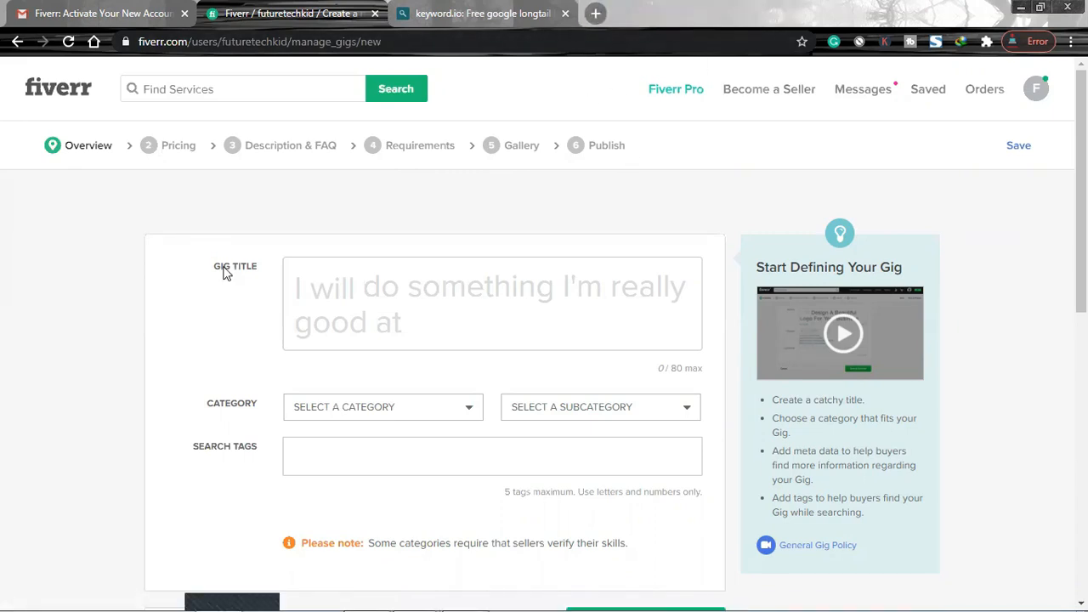
{"action": "scroll", "coordinate": [115, 308], "scroll_direction": "down", "scroll_amount": 1}
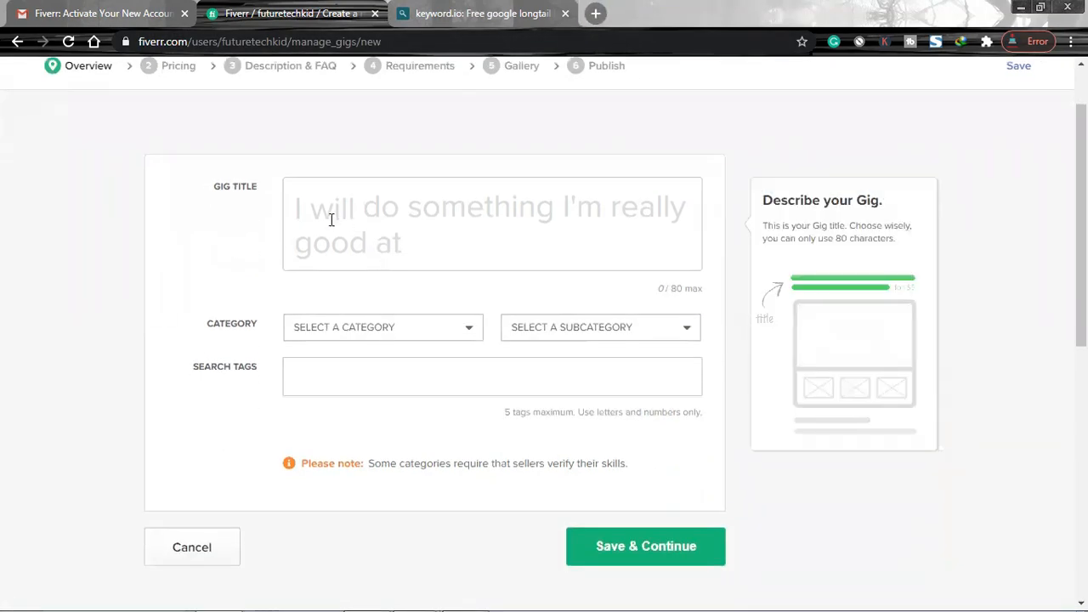
{"action": "left_click", "coordinate": [379, 219]}
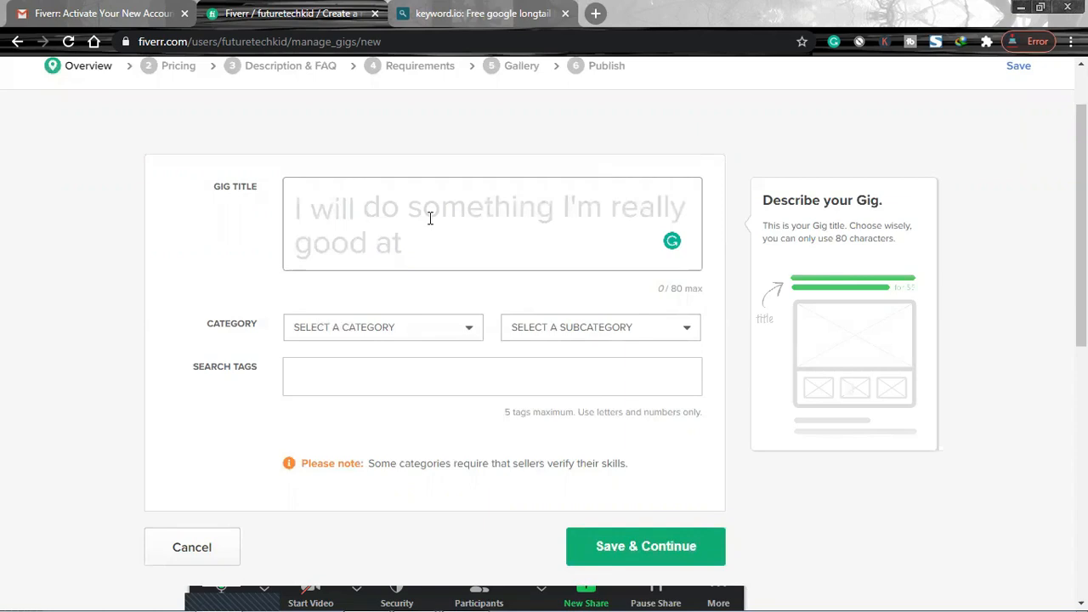
{"action": "type", "text": "do "}
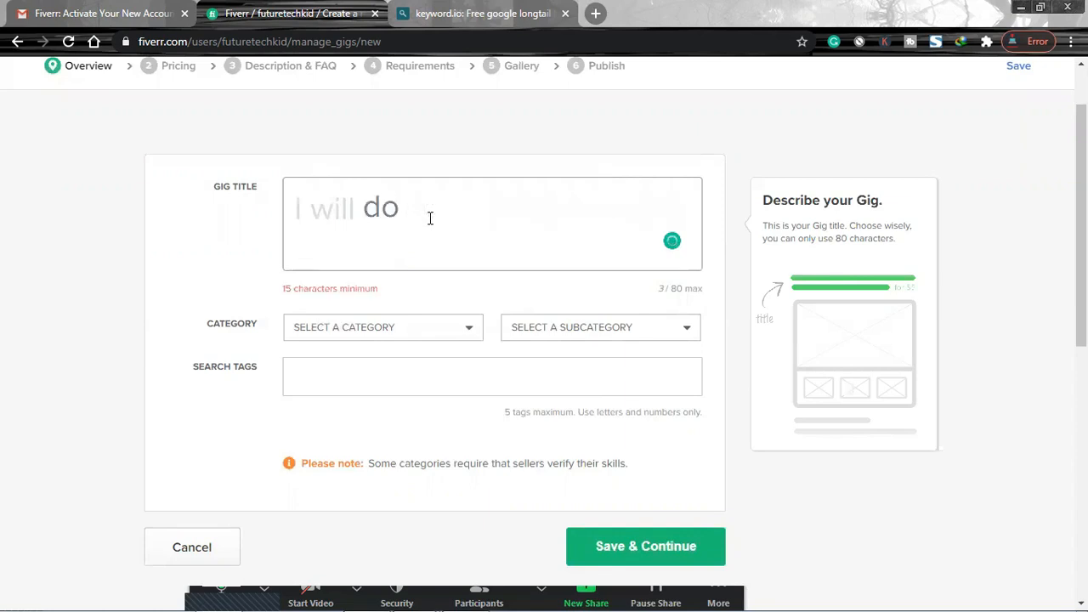
{"action": "type", "text": "Flyer desig"}
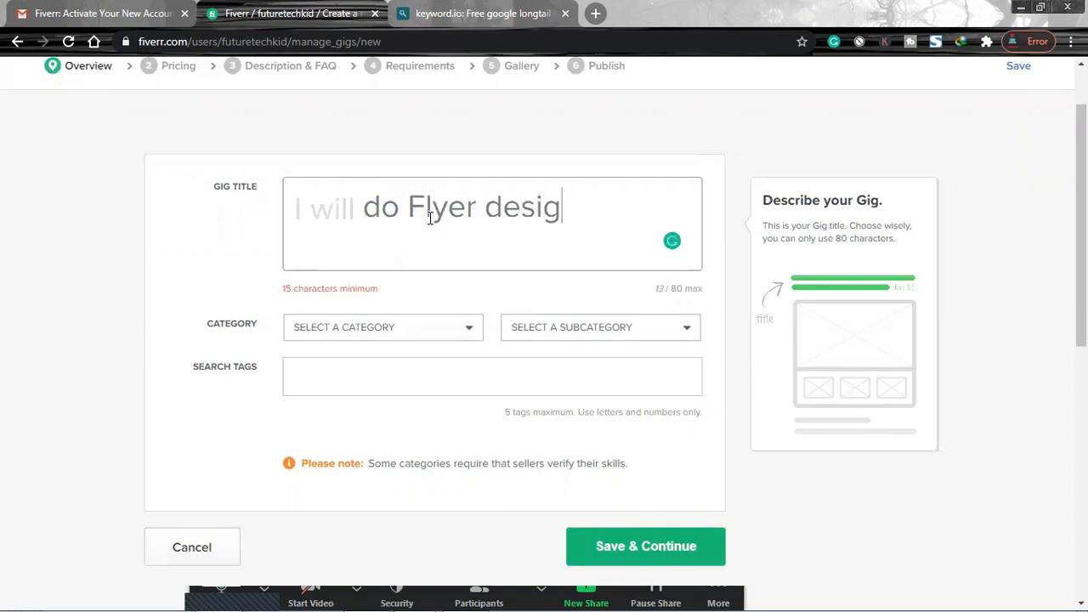
{"action": "type", "text": "n for your bs"}
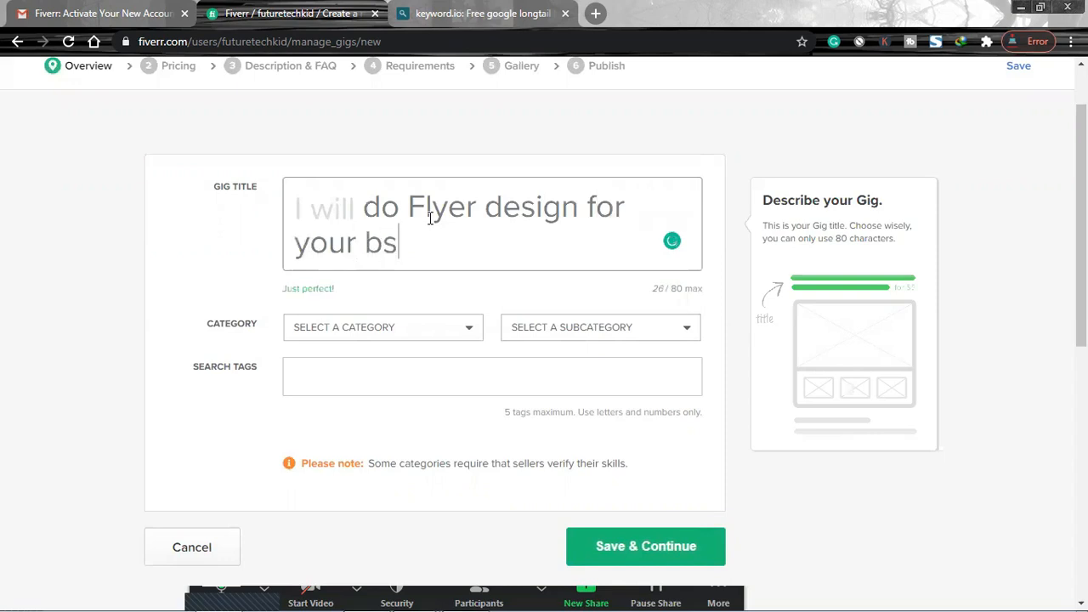
{"action": "key", "text": "BackSpace"}
{"action": "type", "text": "usiness"}
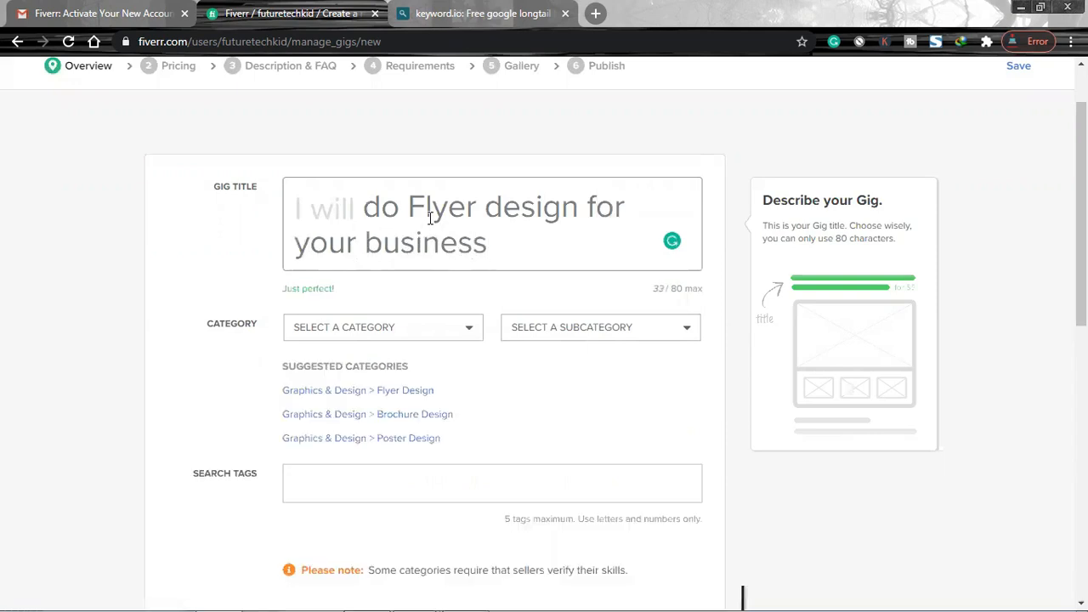
{"action": "left_click", "coordinate": [205, 268]}
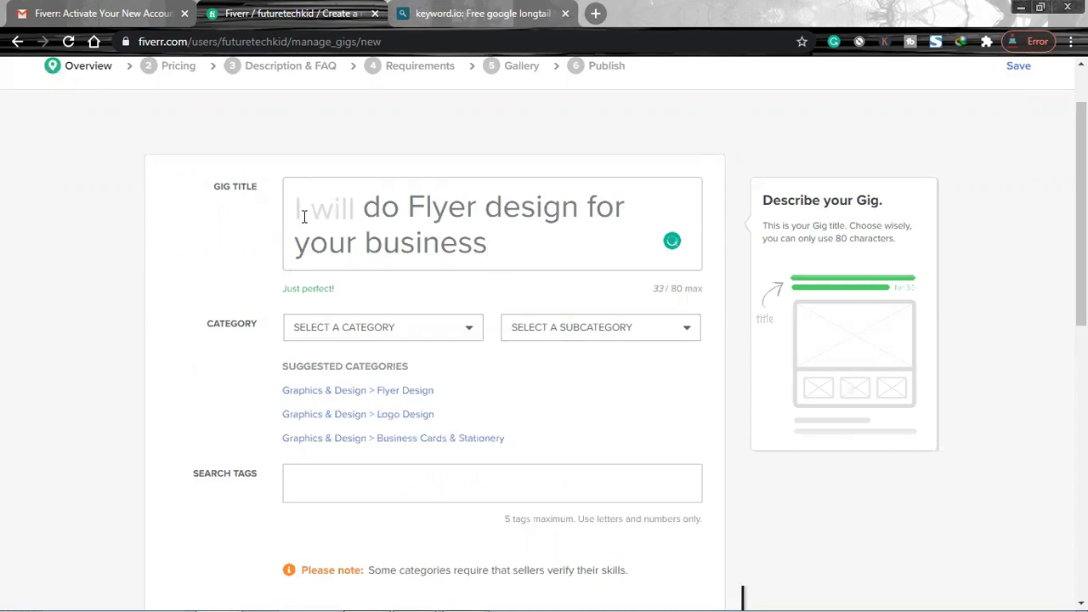
- Set the gig's category to Graphics & Design and its subcategory to Flyer Design
{"action": "scroll", "coordinate": [163, 312], "scroll_direction": "down", "scroll_amount": 1}
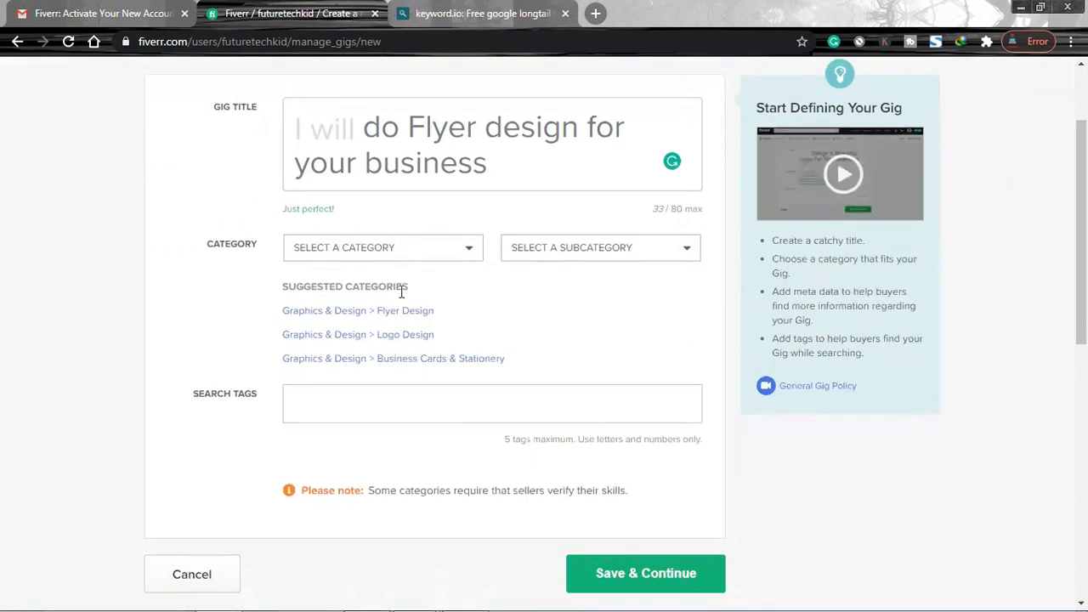
{"action": "left_click", "coordinate": [382, 252]}
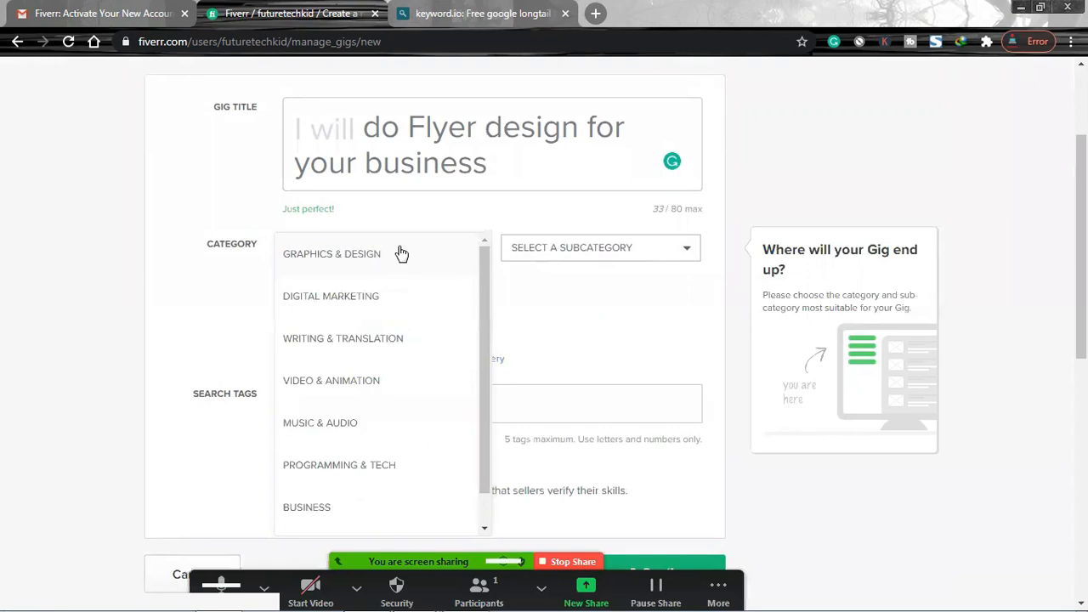
{"action": "left_click", "coordinate": [334, 261]}
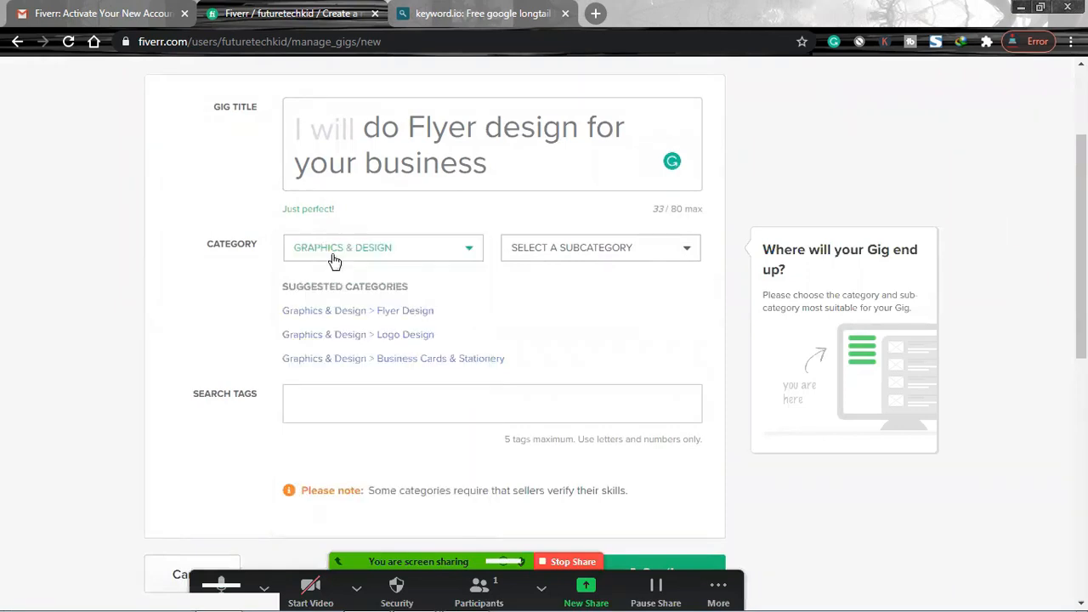
{"action": "left_click", "coordinate": [660, 255]}
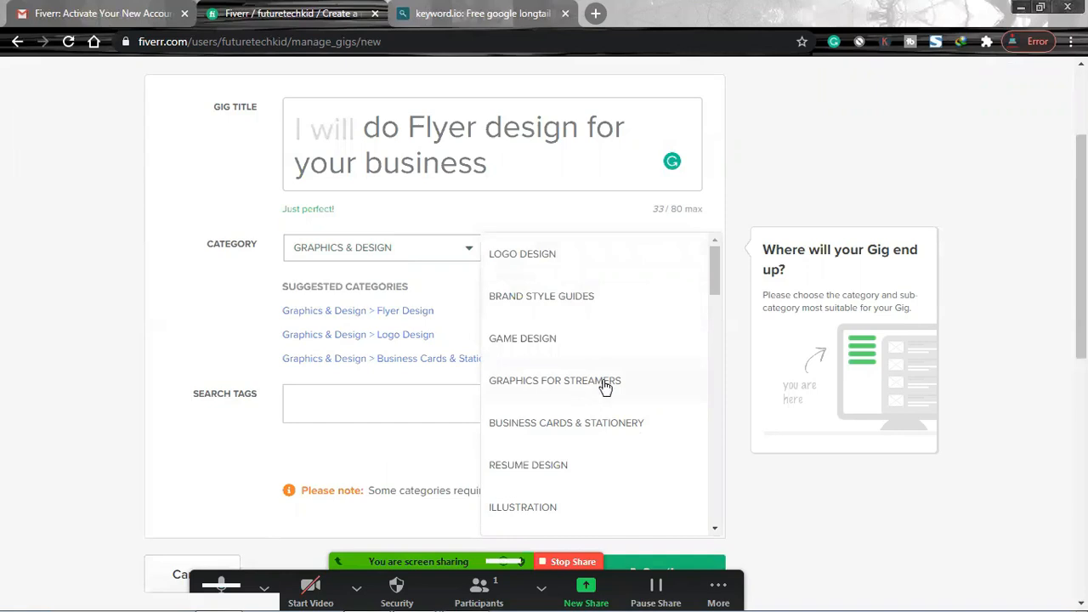
{"action": "scroll", "coordinate": [619, 387], "scroll_direction": "down", "scroll_amount": 1}
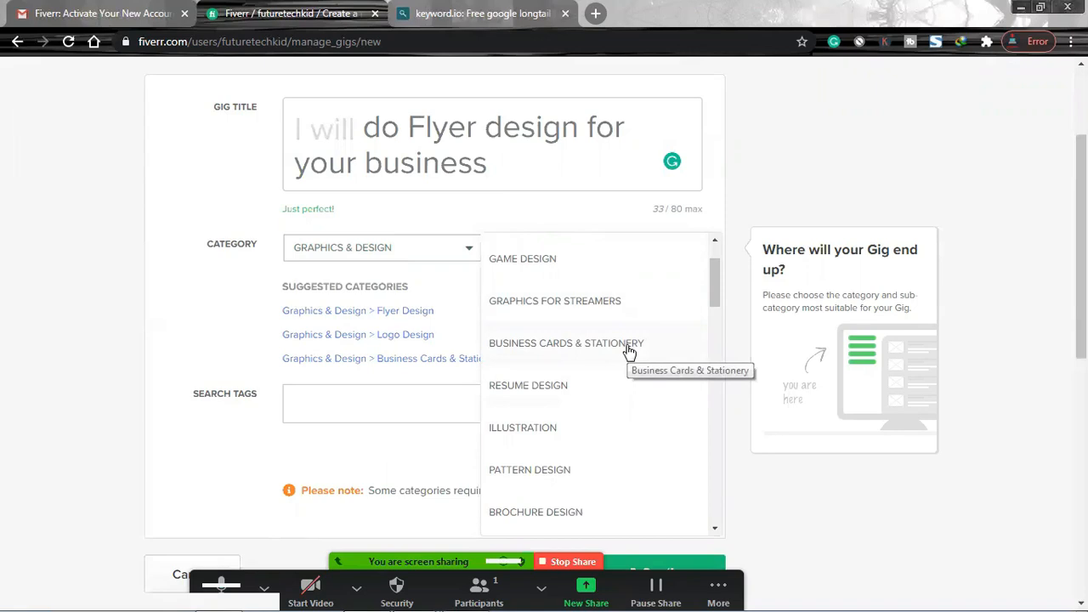
{"action": "scroll", "coordinate": [626, 351], "scroll_direction": "down", "scroll_amount": 2}
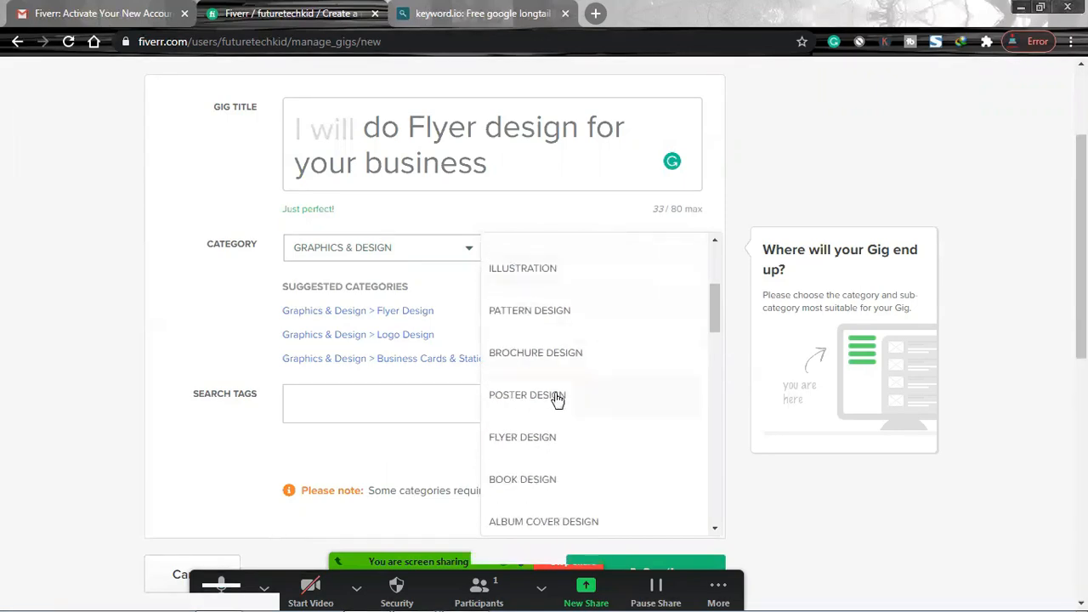
{"action": "left_click", "coordinate": [534, 439]}
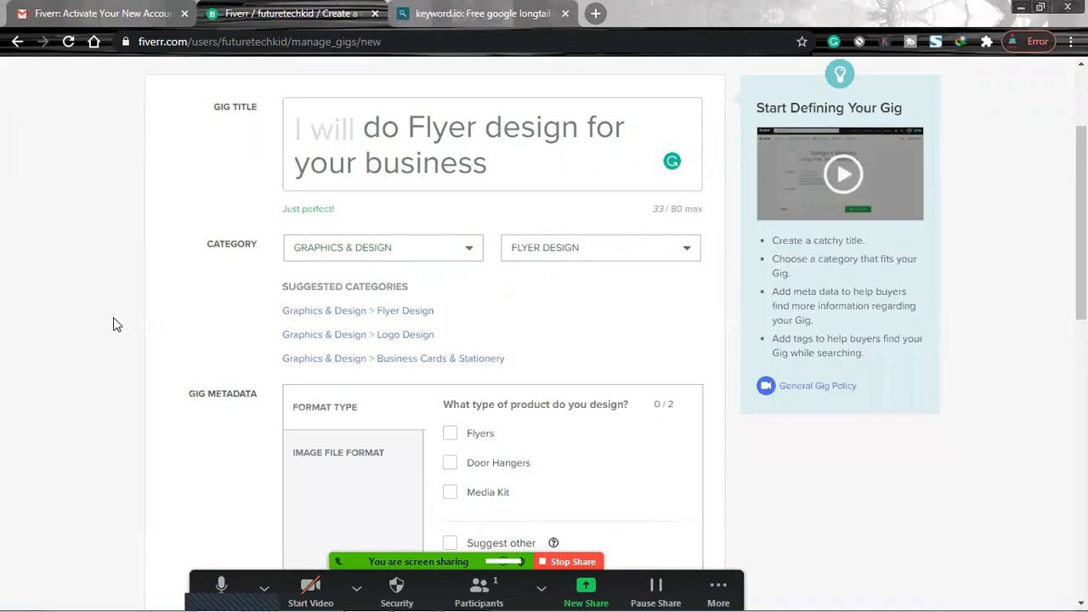
- Select Flyers as the product type in the gig metadata
{"action": "scroll", "coordinate": [127, 319], "scroll_direction": "down", "scroll_amount": 1}
{"action": "scroll", "coordinate": [142, 320], "scroll_direction": "down", "scroll_amount": 2}
{"action": "scroll", "coordinate": [165, 238], "scroll_direction": "up", "scroll_amount": 1}
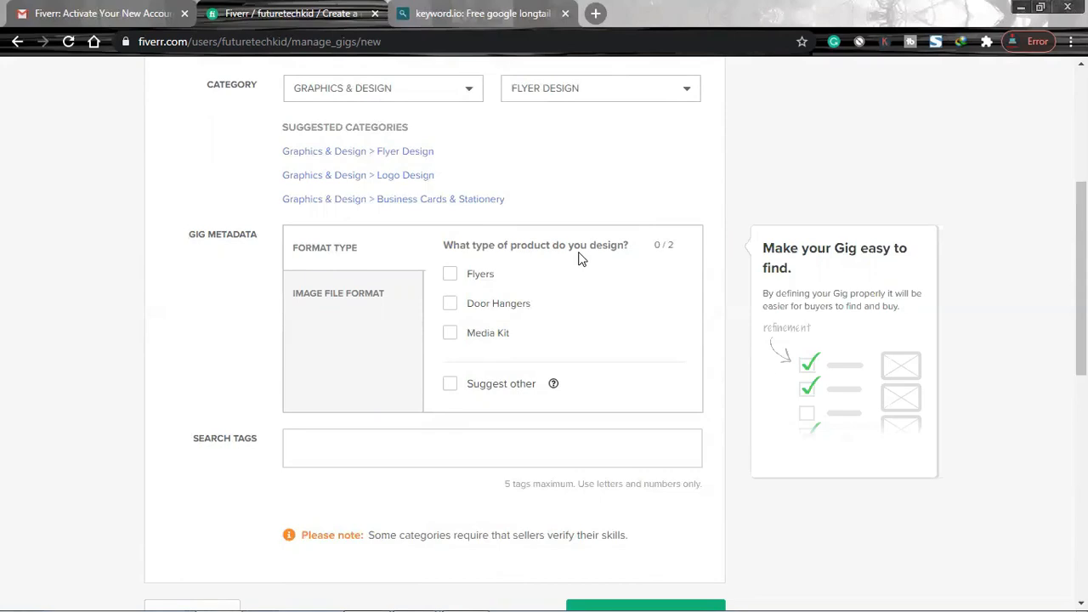
{"action": "left_click", "coordinate": [451, 276]}
- Choose JPG, PDF, PNG and PSD as the image file formats provided in the gig
{"action": "left_click", "coordinate": [325, 295]}
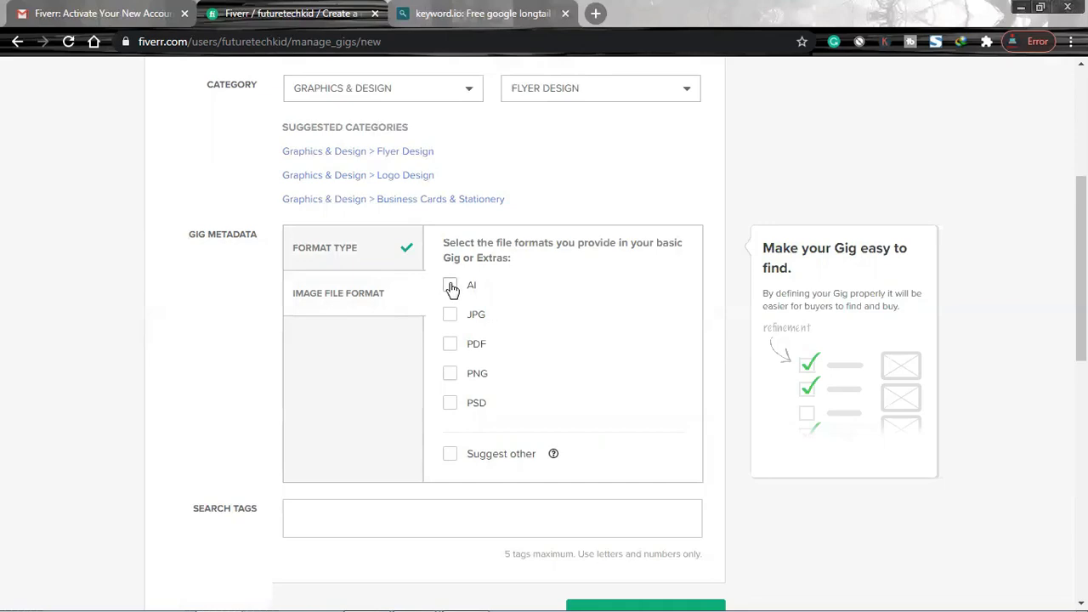
{"action": "left_click", "coordinate": [450, 316]}
{"action": "left_click", "coordinate": [450, 403]}
{"action": "left_click", "coordinate": [450, 373]}
{"action": "left_click", "coordinate": [450, 344]}
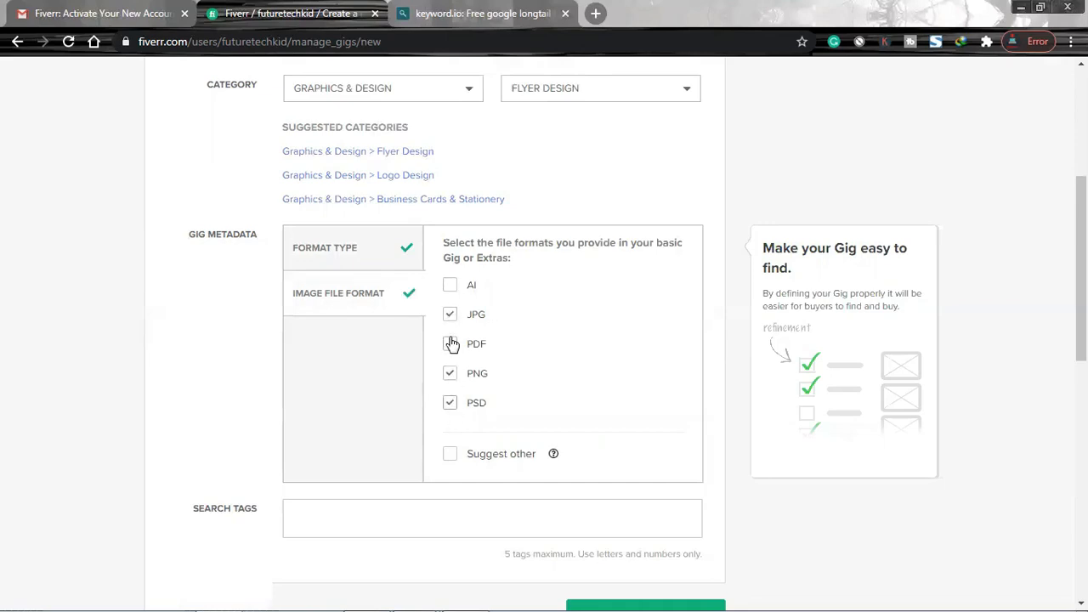
{"action": "left_click", "coordinate": [449, 289]}
{"action": "left_click", "coordinate": [451, 289]}
{"action": "left_click", "coordinate": [452, 345]}
{"action": "left_click", "coordinate": [452, 345]}
- Add the search tags "Graphic design", "Flyer Design" and "Top level designs", and save the overview to continue to pricing
{"action": "scroll", "coordinate": [319, 352], "scroll_direction": "down", "scroll_amount": 2}
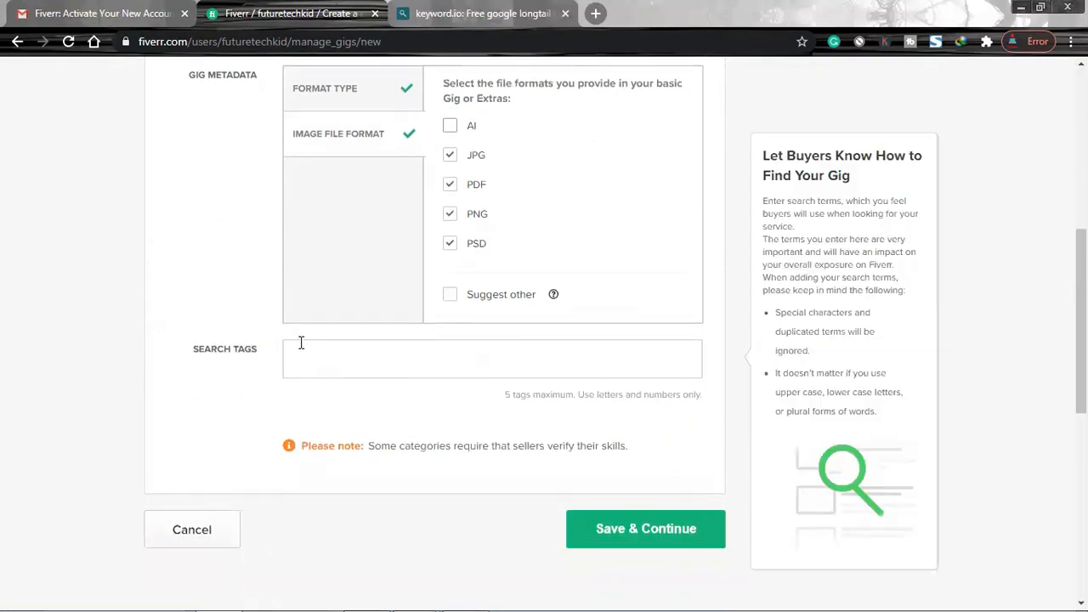
{"action": "left_click", "coordinate": [325, 350]}
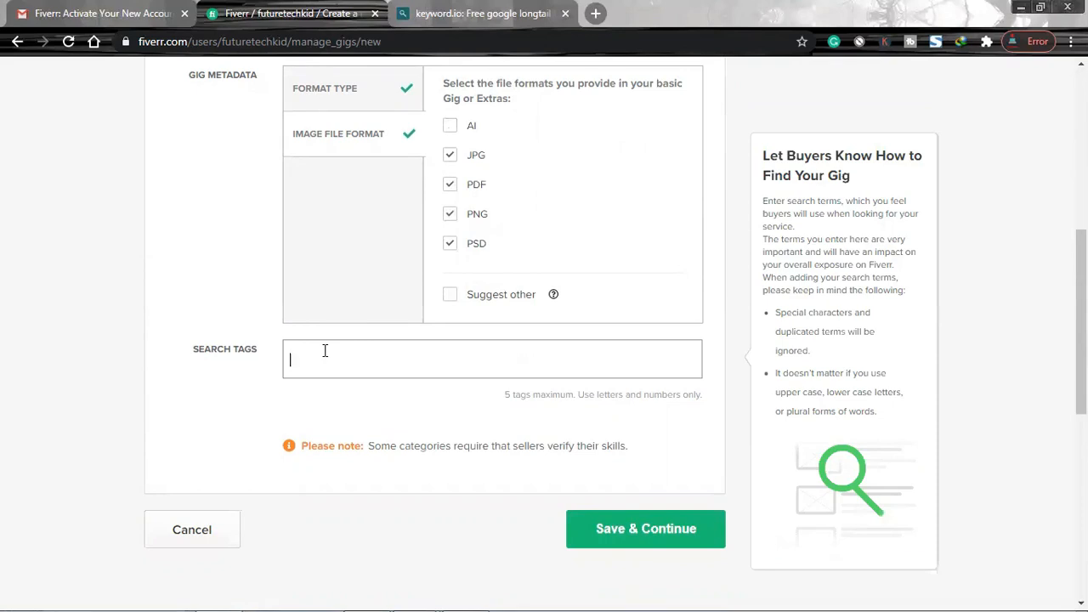
{"action": "left_click", "coordinate": [157, 369]}
{"action": "type", "text": "Graphic design"}
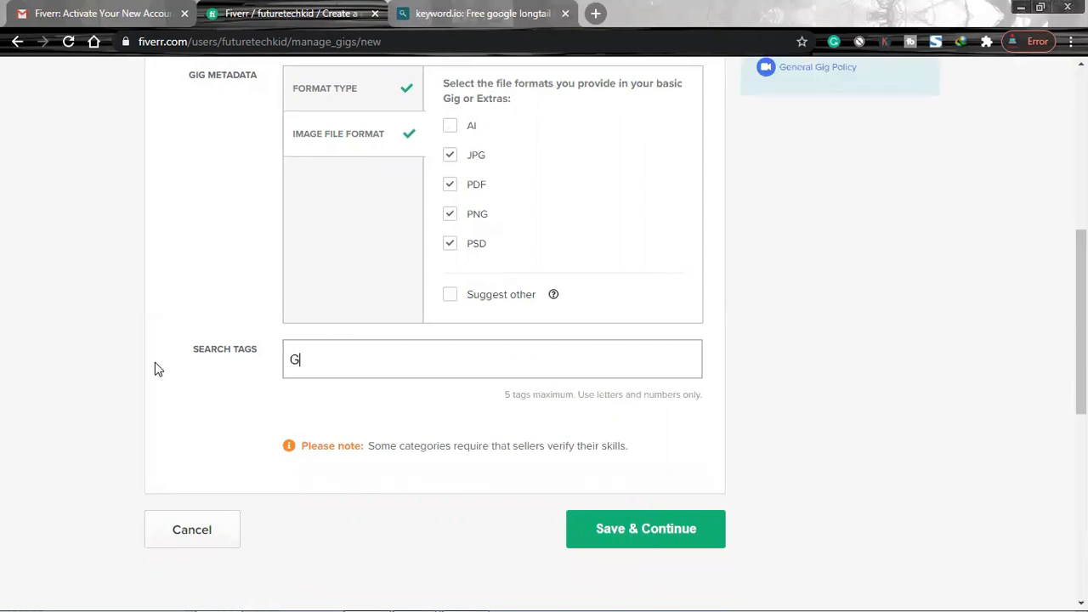
{"action": "key", "text": "Return"}
{"action": "type", "text": "Flyer Design"}
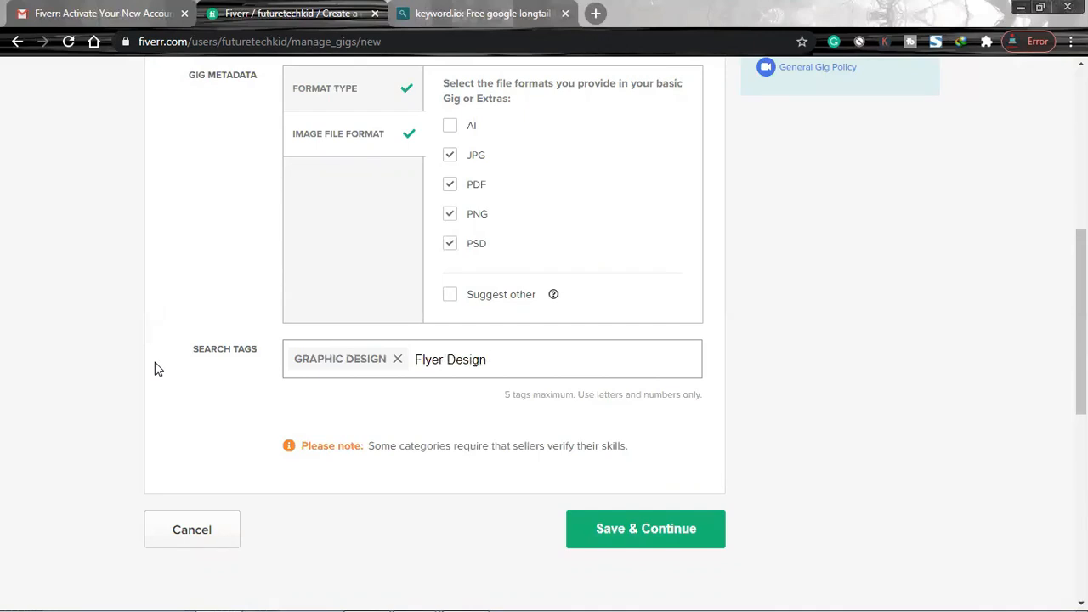
{"action": "key", "text": "Return"}
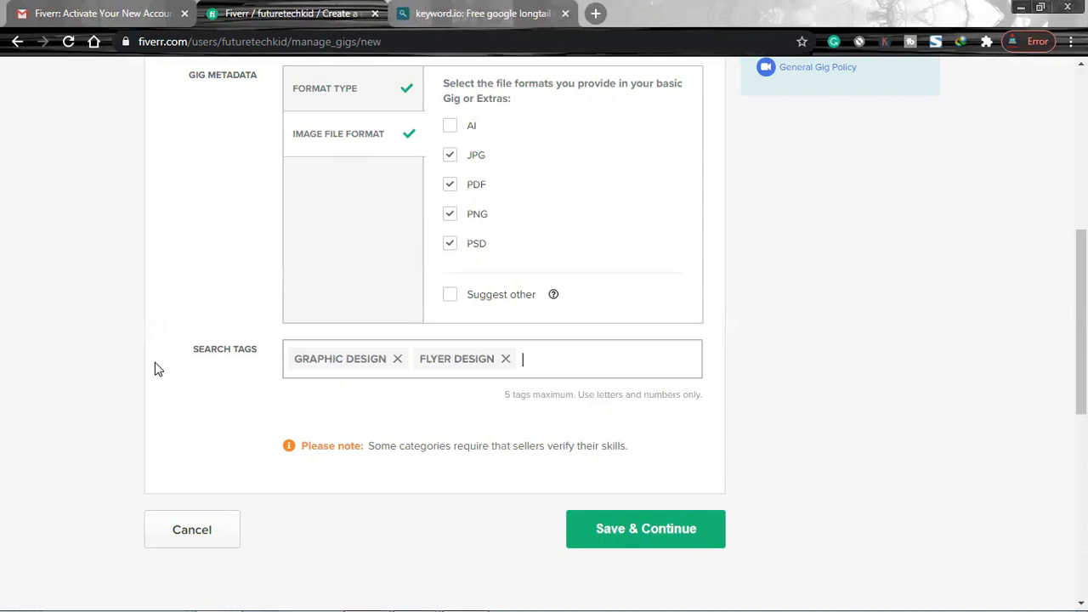
{"action": "type", "text": "Top level designs"}
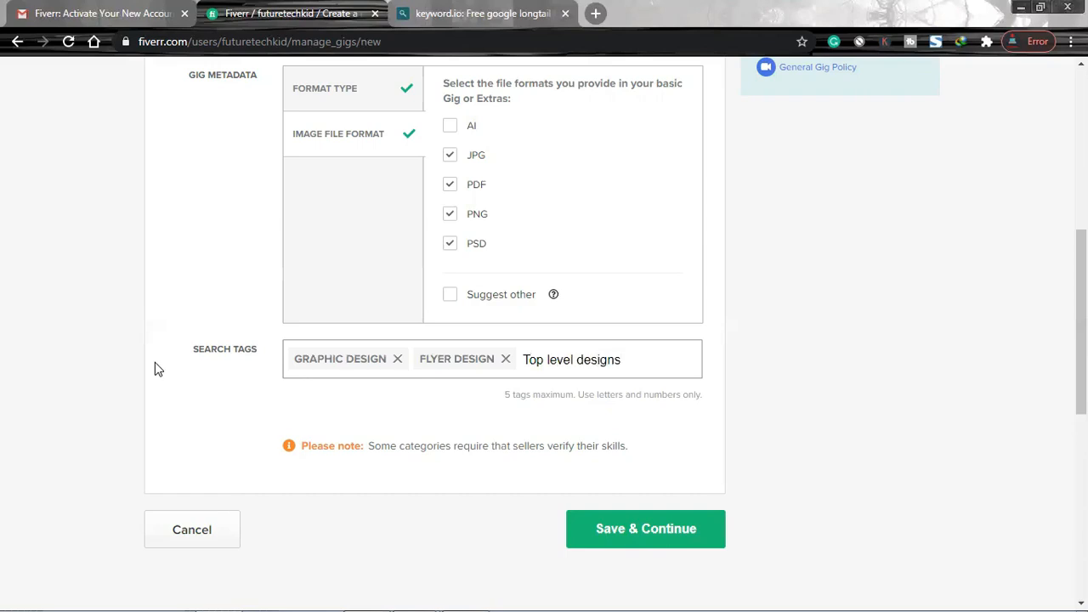
{"action": "key", "text": "Return"}
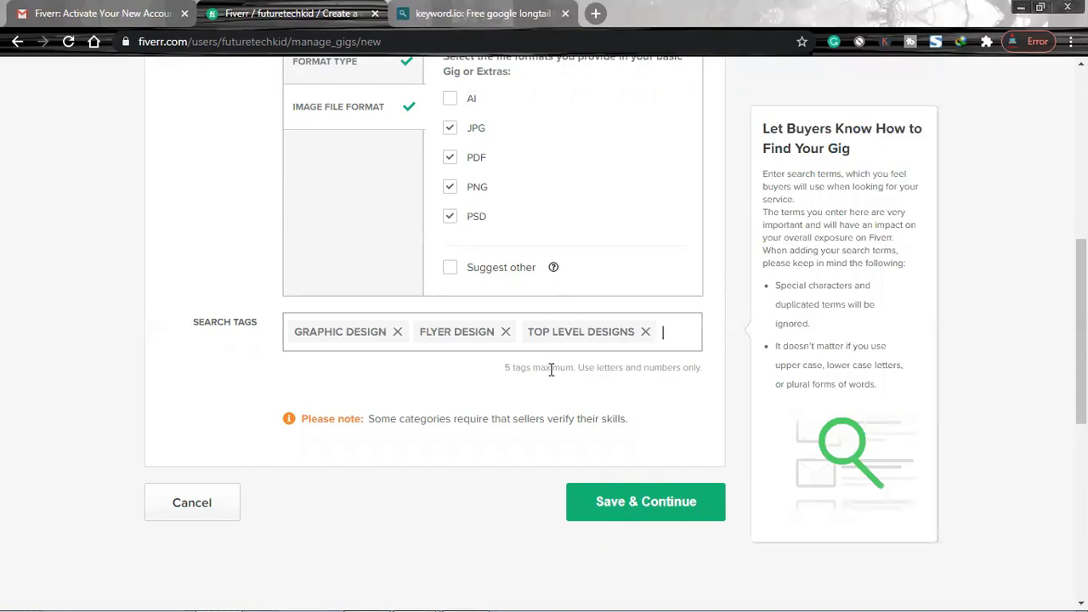
{"action": "left_click", "coordinate": [85, 400]}
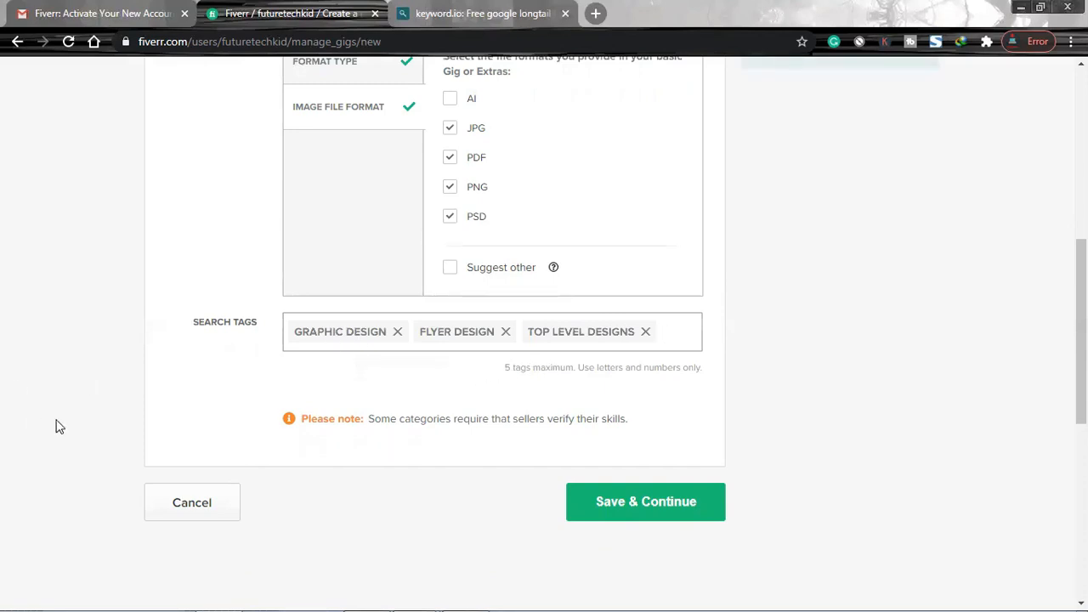
{"action": "scroll", "coordinate": [111, 421], "scroll_direction": "down", "scroll_amount": 2}
{"action": "left_click", "coordinate": [636, 359]}
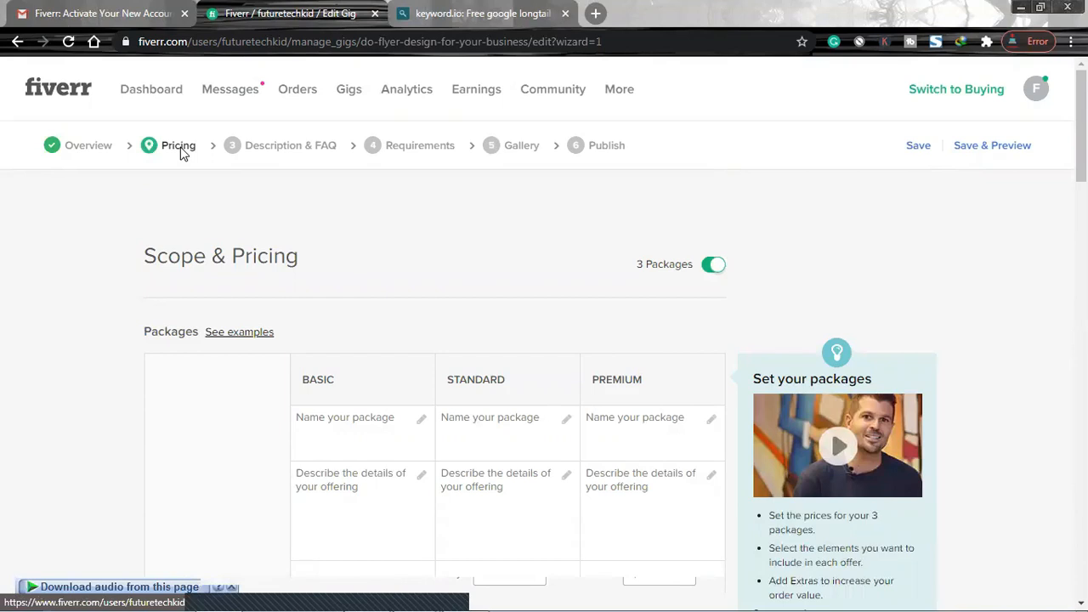
- Name the three packages "Basic Pacakge", "Standard Package" and "Premium Package"
{"action": "scroll", "coordinate": [113, 375], "scroll_direction": "down", "scroll_amount": 2}
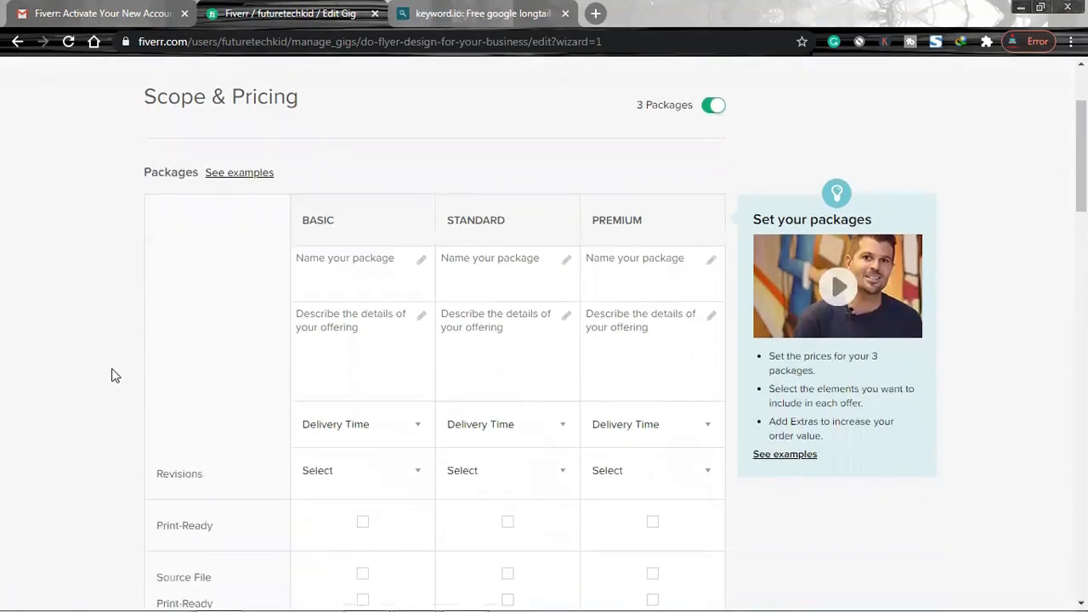
{"action": "scroll", "coordinate": [113, 375], "scroll_direction": "down", "scroll_amount": 1}
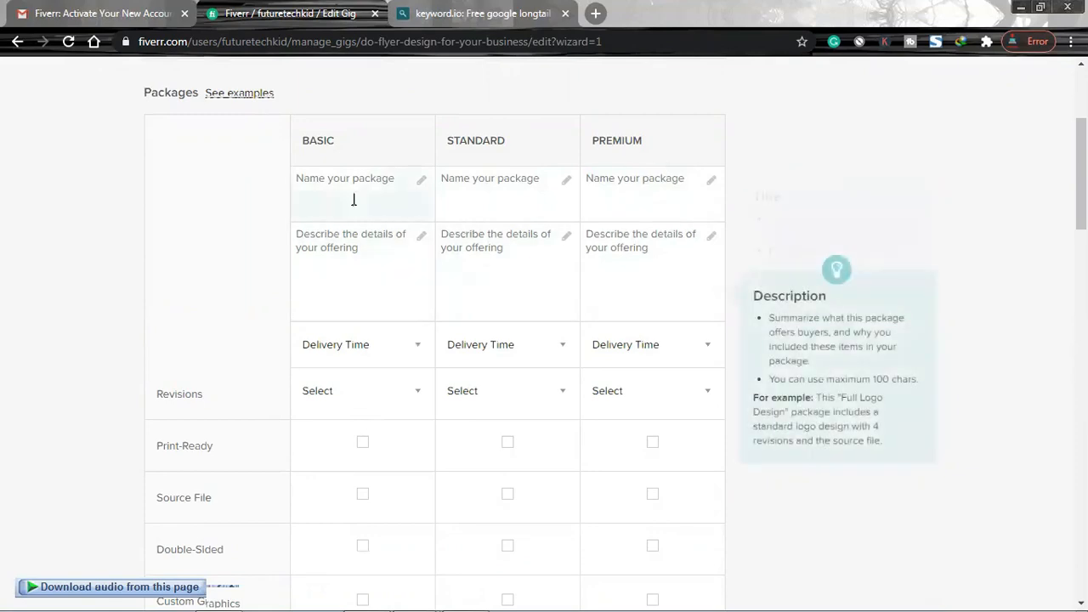
{"action": "mouse_move", "coordinate": [353, 195]}
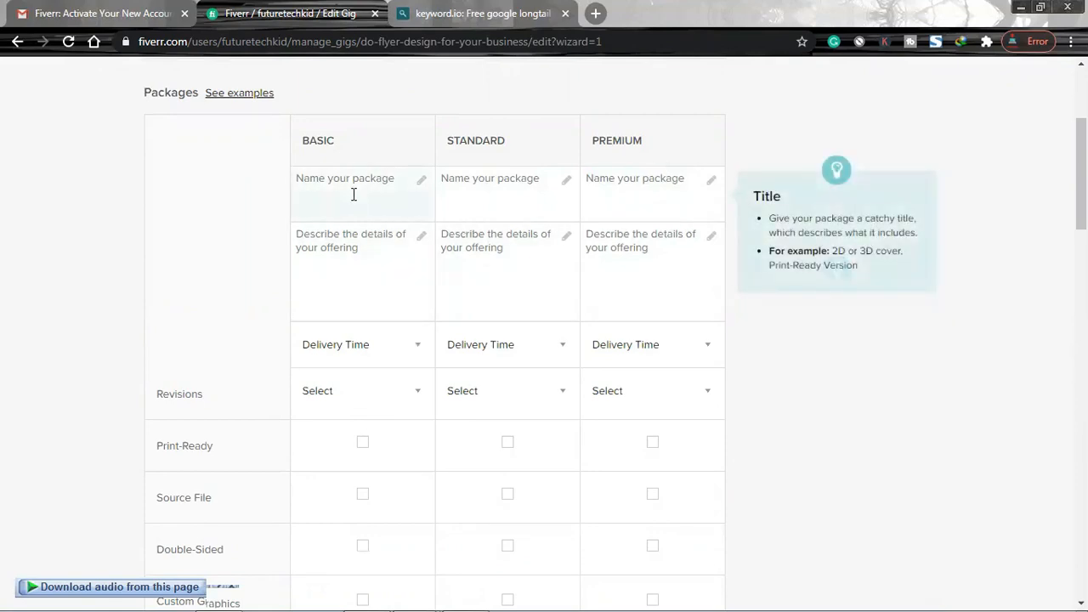
{"action": "left_click", "coordinate": [354, 195]}
{"action": "type", "text": "Basic Pacakge"}
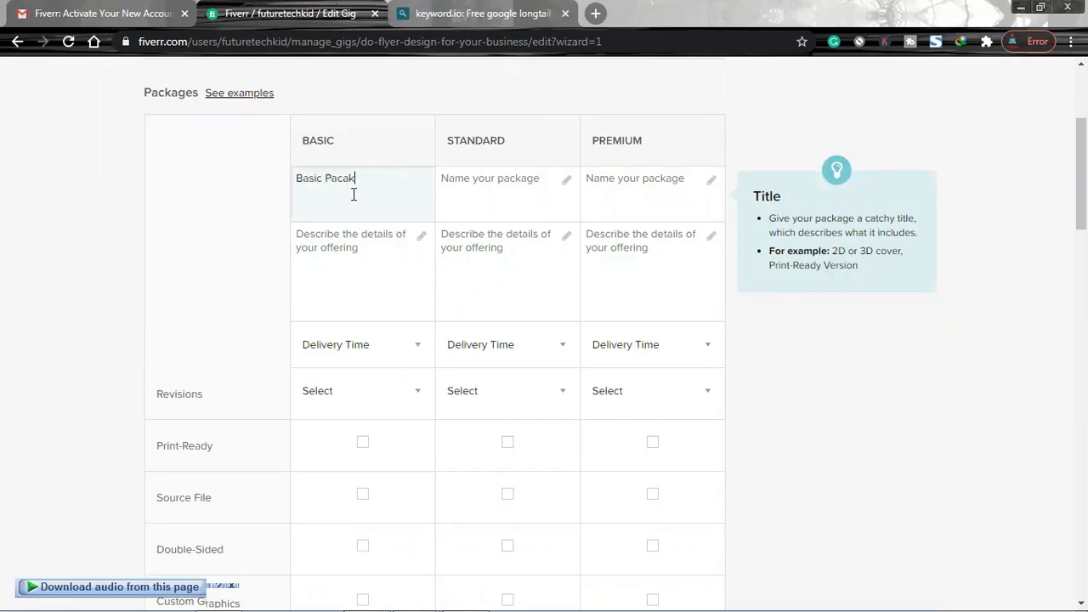
{"action": "key", "text": "Tab"}
{"action": "type", "text": "Standard Package"}
{"action": "key", "text": "Tab"}
{"action": "type", "text": "P"}
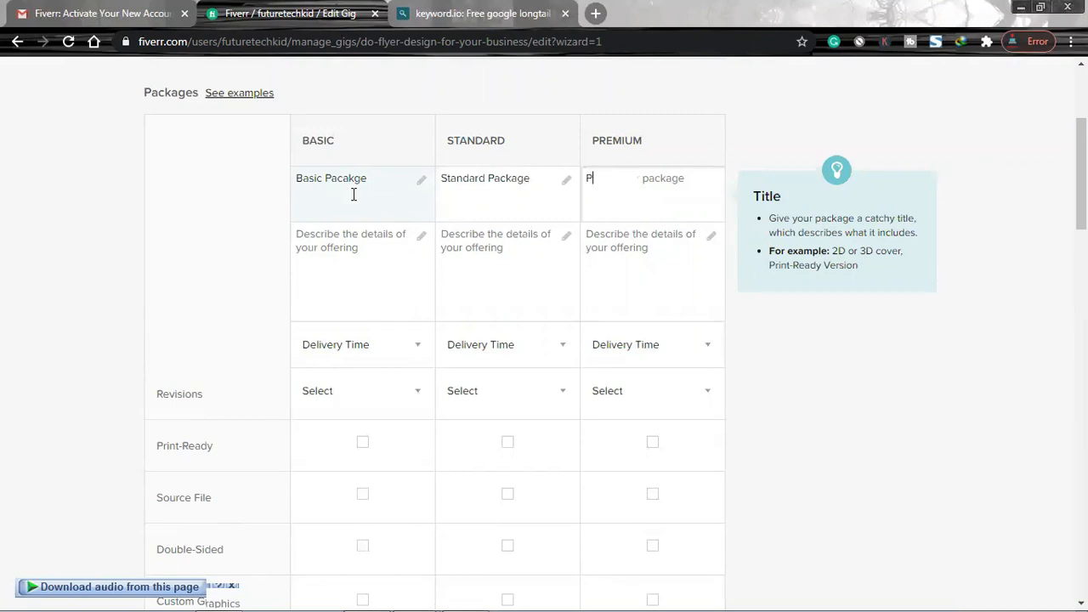
{"action": "type", "text": "remium Package"}
- Describe the Basic package's offering as "I will provide you the layout of Flyer Design"
{"action": "key", "text": "Tab"}
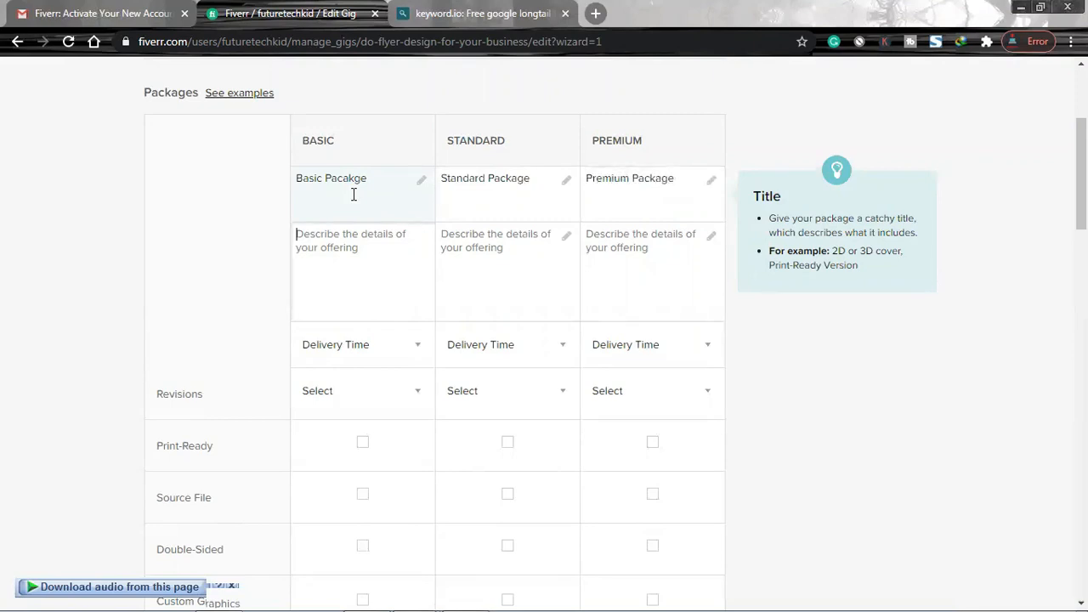
{"action": "type", "text": "I will provid"}
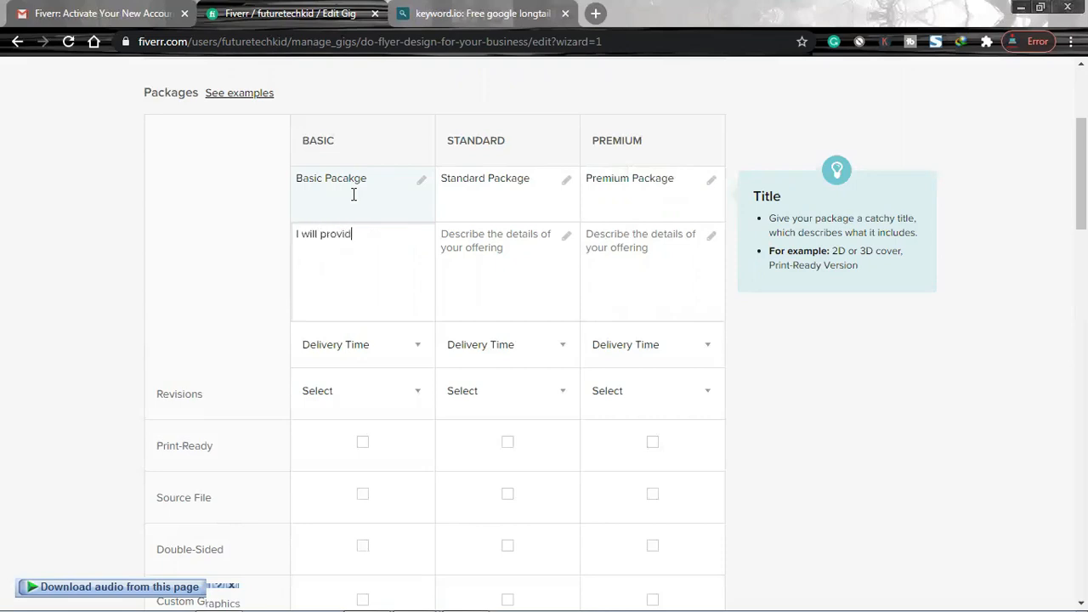
{"action": "type", "text": "e you the layout of Flyer Design"}
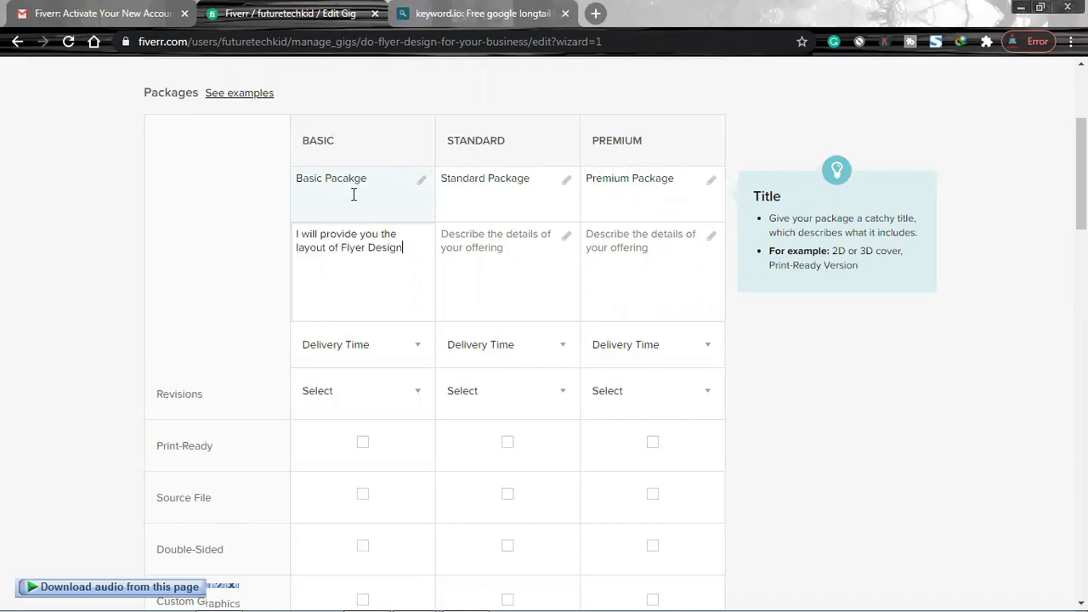
- Complete the Basic package's description with "in Basic Package" and copy the whole text into the Standard package's description
{"action": "type", "text": " in Basic Package"}
{"action": "key", "text": "Tab"}
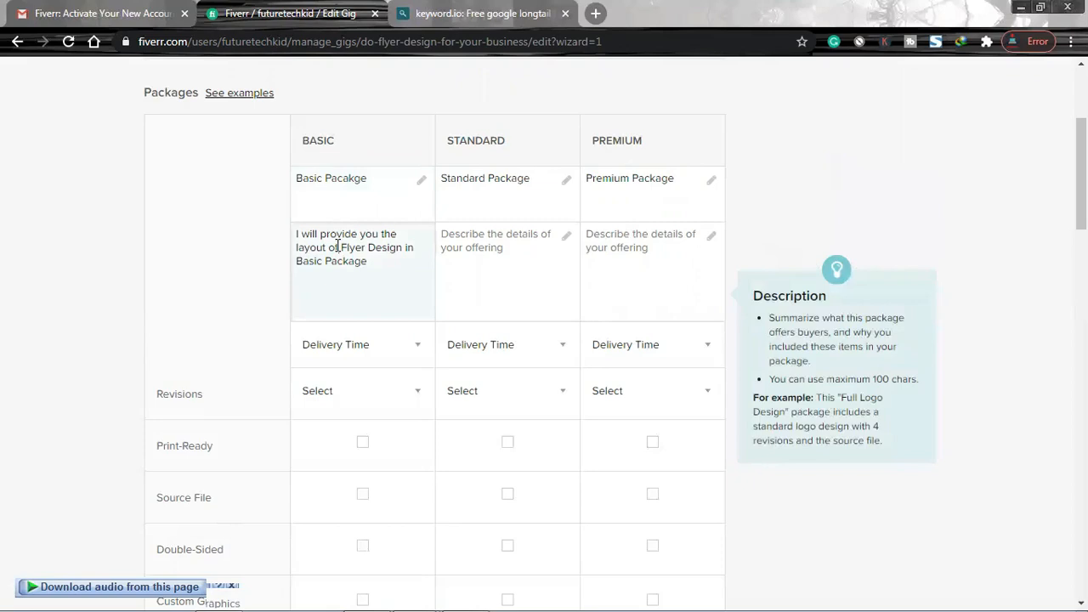
{"action": "triple_click", "coordinate": [337, 246]}
{"action": "key", "text": "ctrl+c"}
{"action": "left_click", "coordinate": [482, 270]}
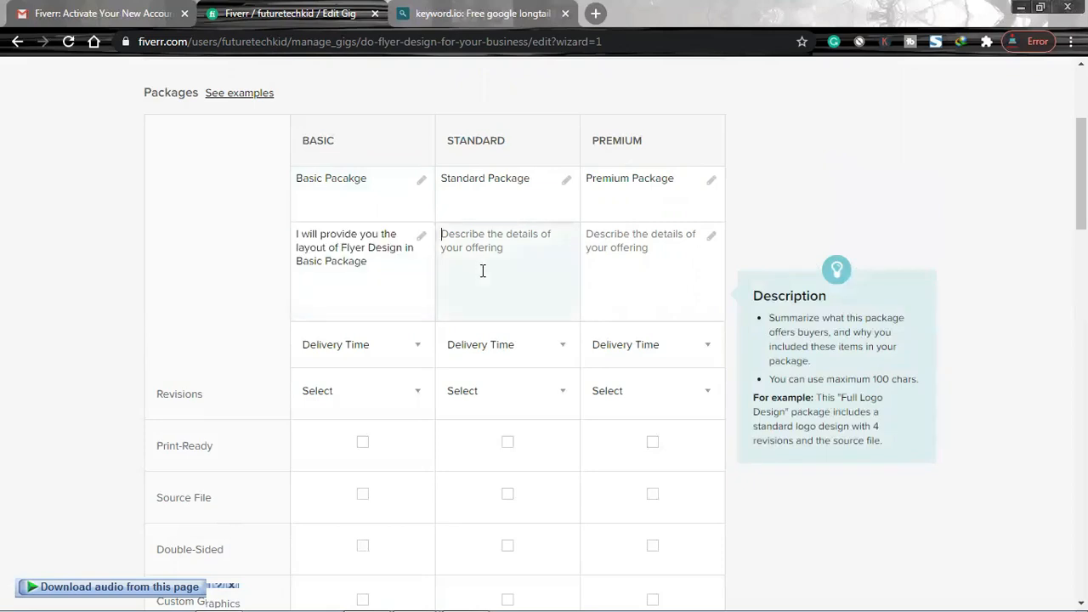
{"action": "key", "text": "ctrl+v"}
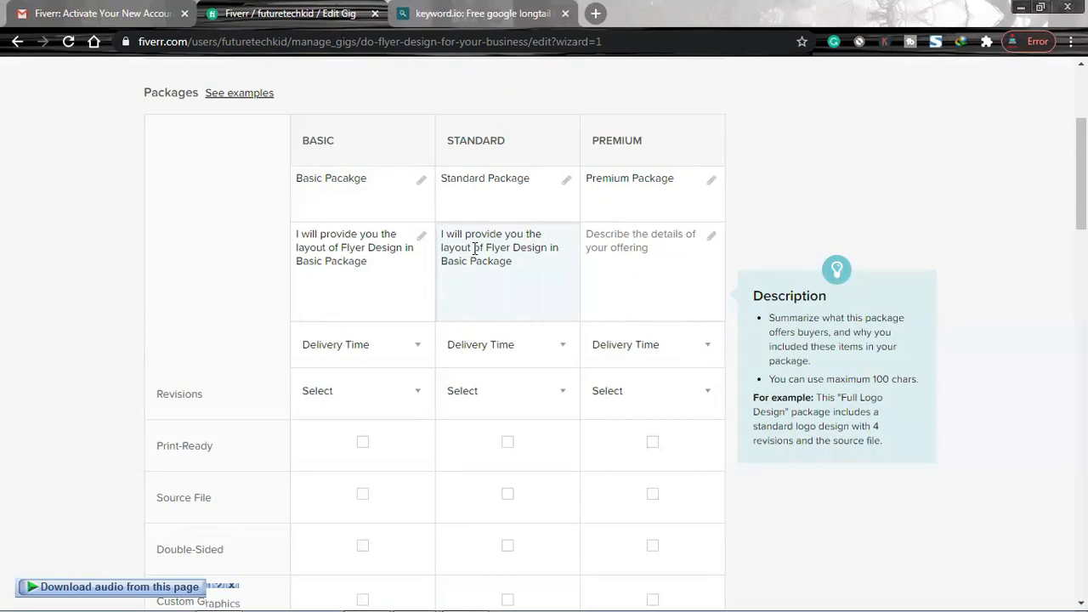
- Edit the Standard package's description to read "I will provide you two layout of Flyer Design in StandardsPackage"
{"action": "type", "text": "and "}
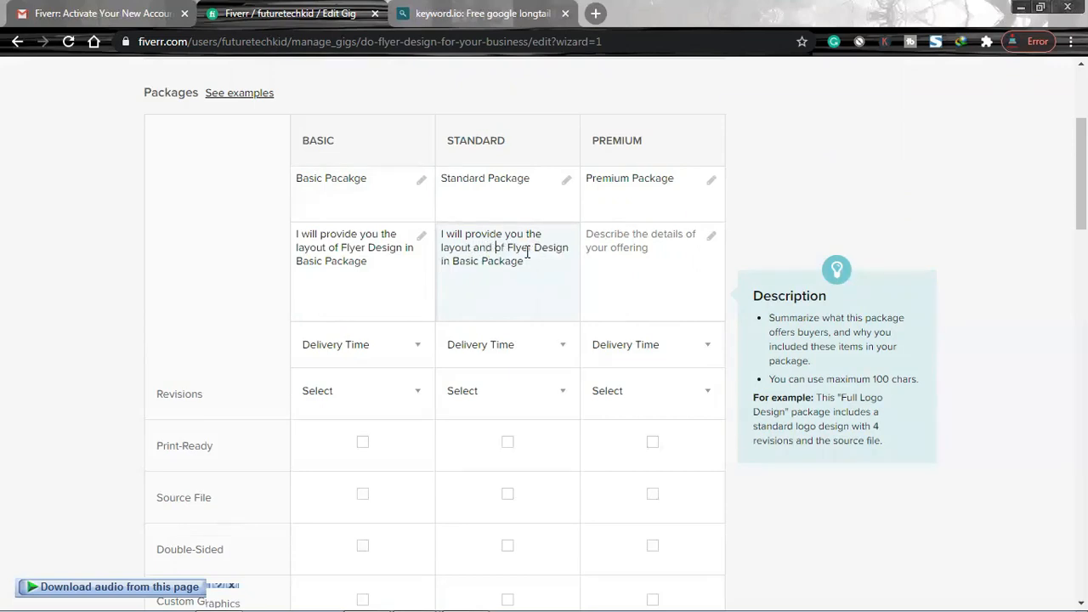
{"action": "type", "text": "final fi"}
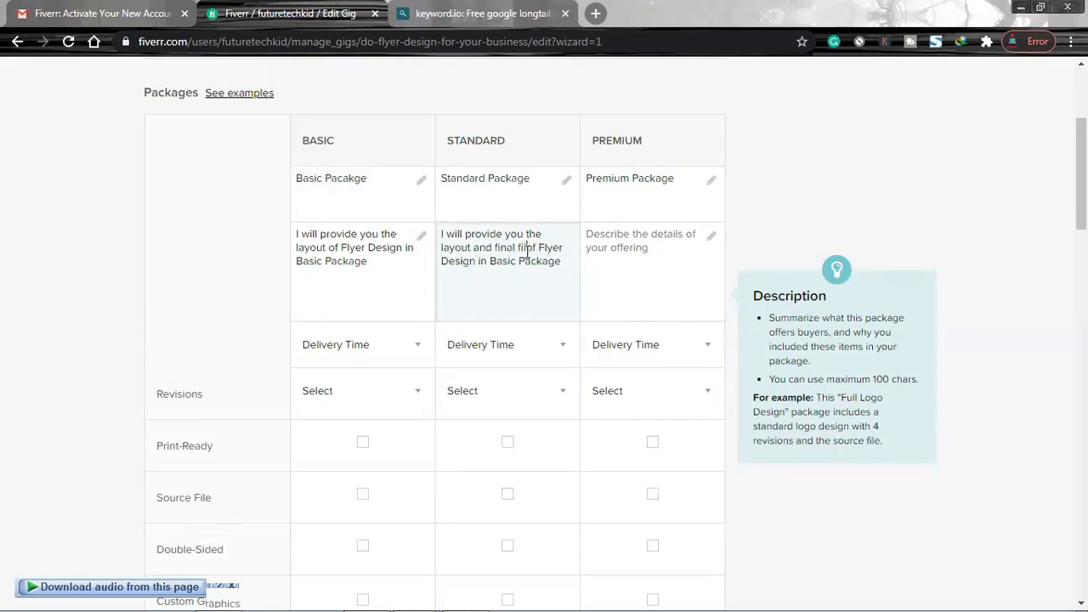
{"action": "key", "text": "BackSpace"}
{"action": "key", "text": "BackSpace"}
{"action": "left_click_drag", "start_coordinate": [526, 234], "coordinate": [543, 233]}
{"action": "type", "text": "two"}
{"action": "key", "text": "BackSpace"}
{"action": "key", "text": "BackSpace"}
{"action": "key", "text": "BackSpace"}
{"action": "key", "text": "BackSpace"}
{"action": "key", "text": "BackSpace"}
{"action": "key", "text": "BackSpace"}
{"action": "key", "text": "BackSpace"}
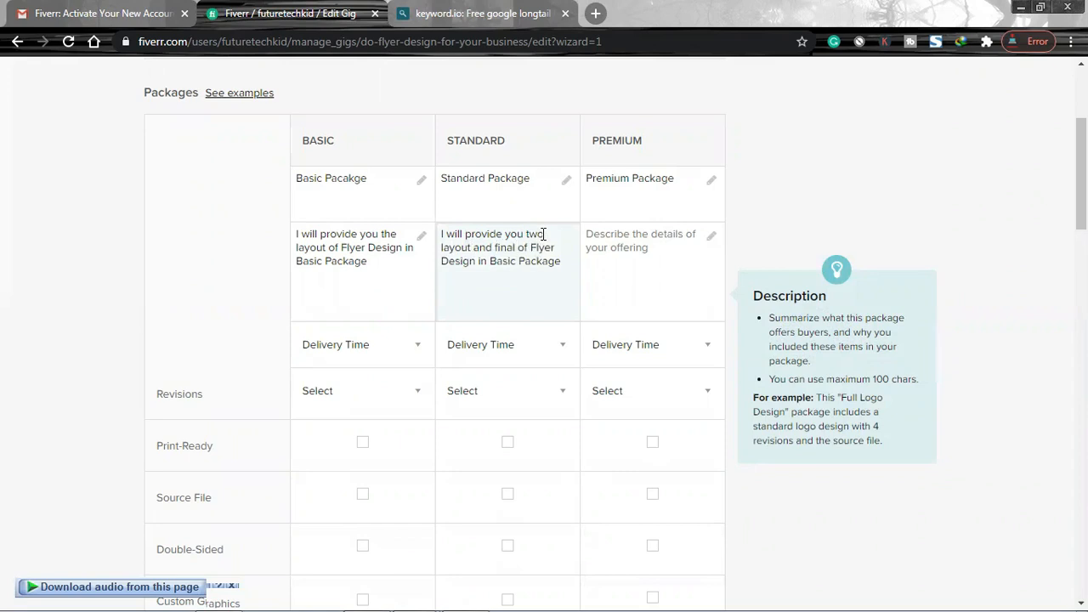
{"action": "key", "text": "BackSpace"}
{"action": "key", "text": "BackSpace"}
{"action": "key", "text": "BackSpace"}
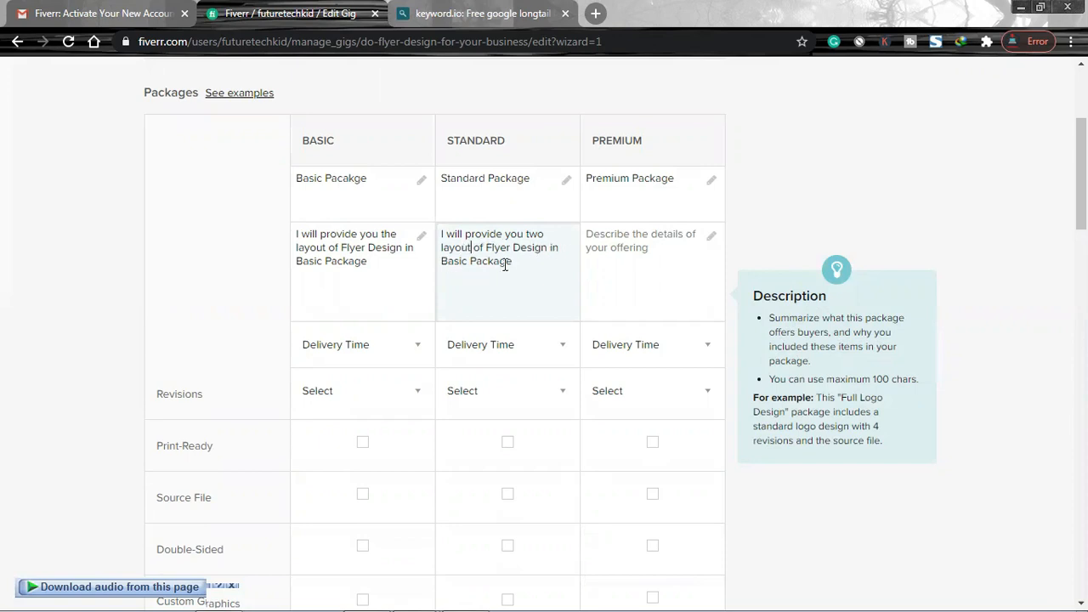
{"action": "double_click", "coordinate": [449, 262]}
{"action": "type", "text": "Standards"}
- Describe the Premium offering as "I will provide you Five layout of Flyer Design in Premium Package" and insert "one" before "layout" in the Basic description
{"action": "left_click", "coordinate": [609, 266]}
{"action": "key", "text": "ctrl+v"}
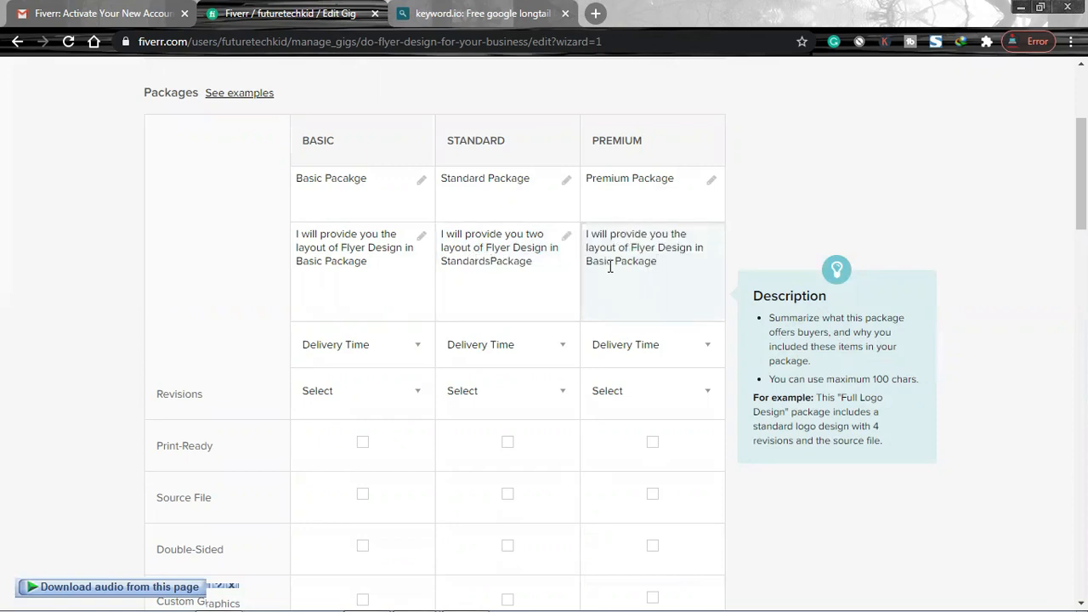
{"action": "left_click_drag", "start_coordinate": [672, 233], "coordinate": [684, 232]}
{"action": "type", "text": "Five"}
{"action": "double_click", "coordinate": [604, 260]}
{"action": "type", "text": "Premium"}
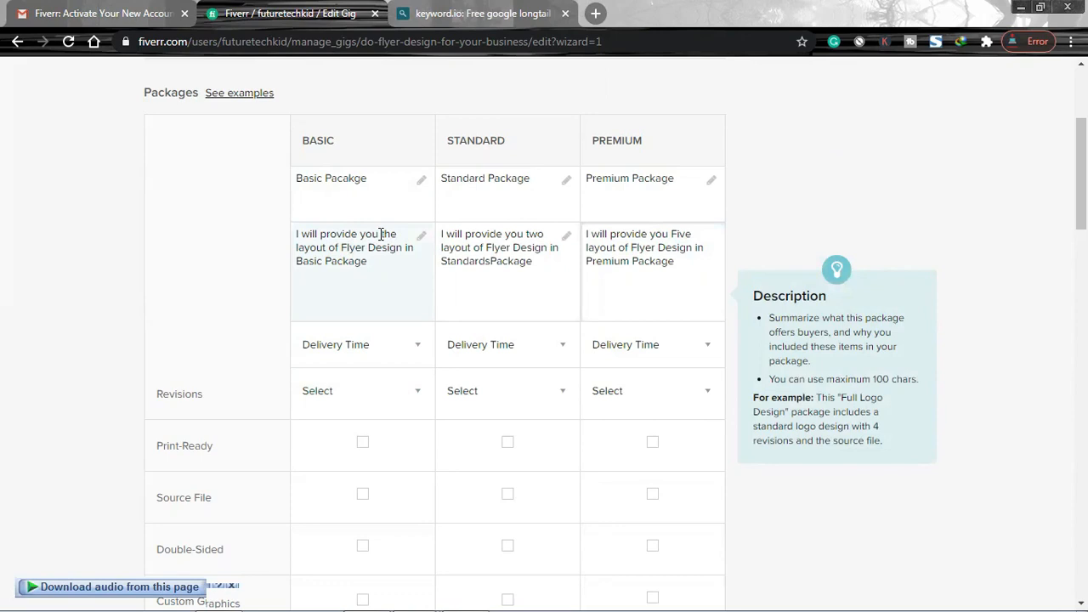
{"action": "left_click", "coordinate": [296, 251]}
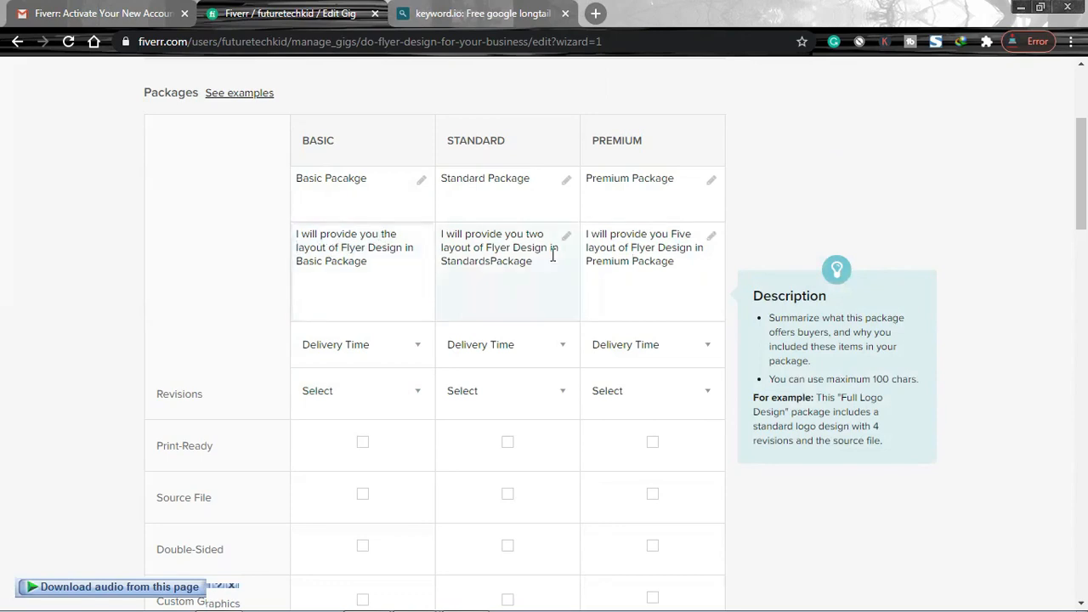
{"action": "type", "text": "one"}
- Set the delivery times to 3 days for Basic, 5 days for Standard and 7 days for Premium
{"action": "left_click", "coordinate": [400, 344]}
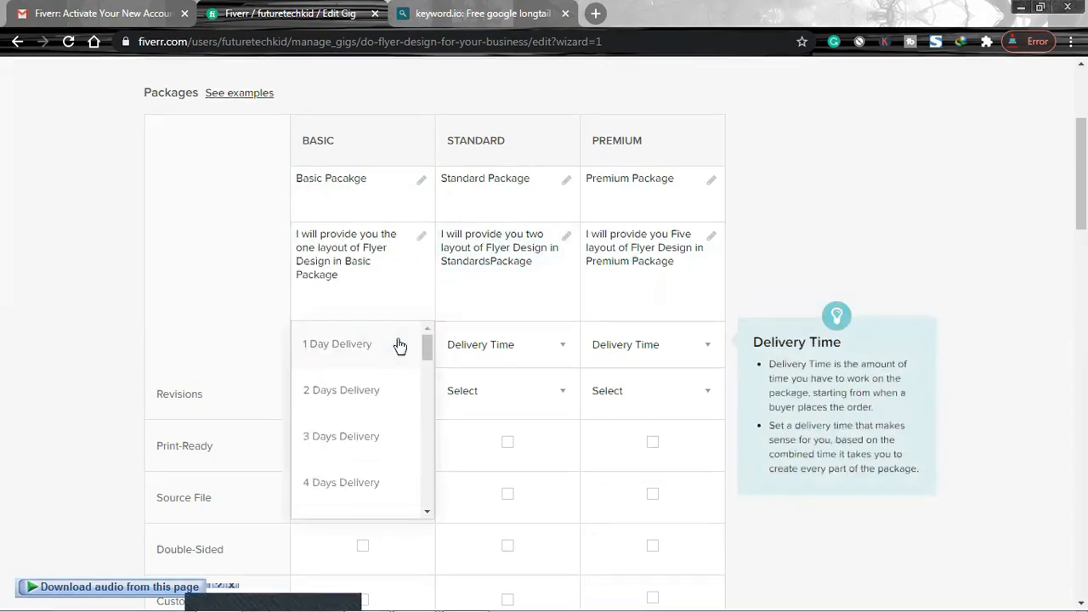
{"action": "left_click", "coordinate": [358, 436]}
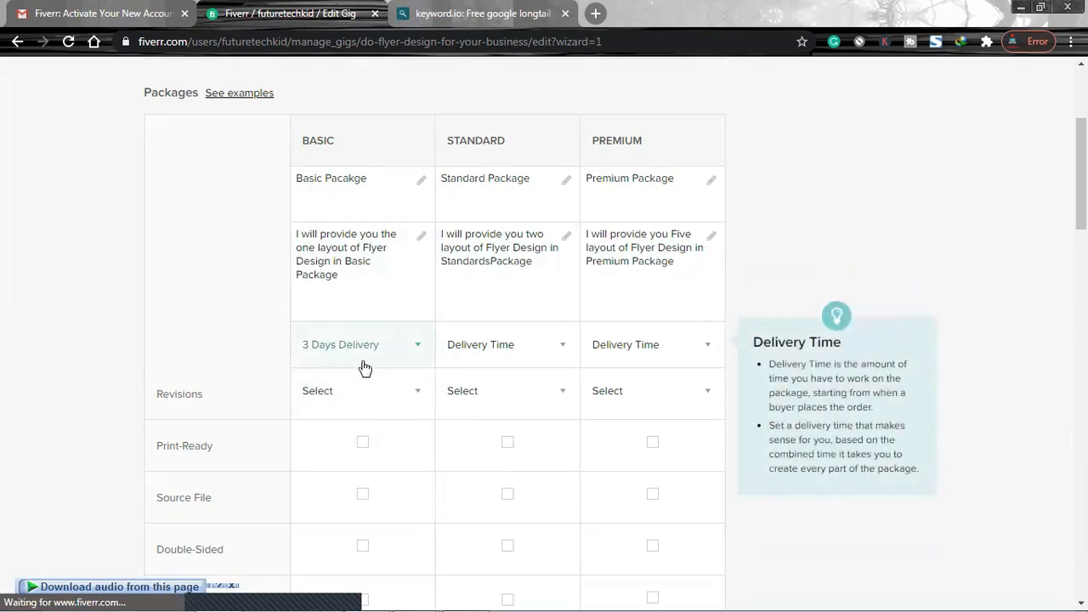
{"action": "scroll", "coordinate": [547, 367], "scroll_direction": "down", "scroll_amount": 1}
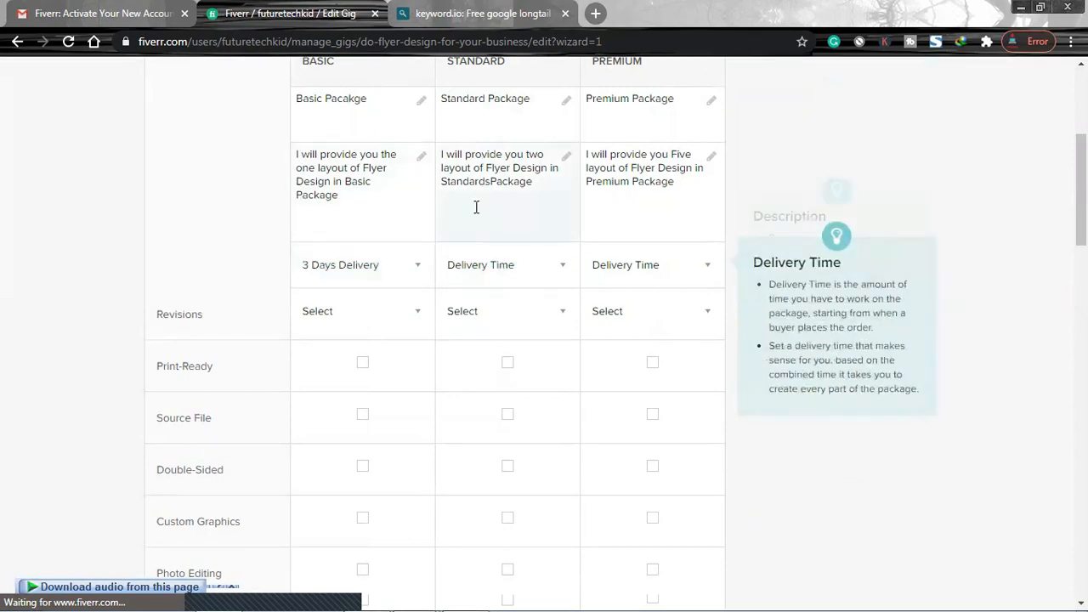
{"action": "left_click", "coordinate": [524, 269]}
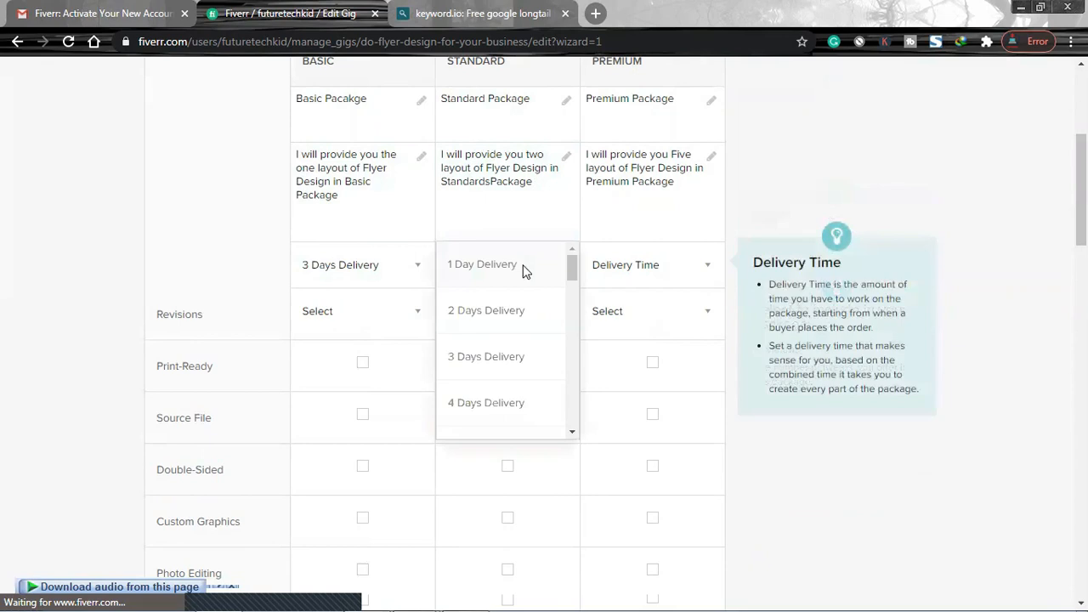
{"action": "left_click", "coordinate": [511, 414]}
{"action": "left_click", "coordinate": [699, 276]}
{"action": "scroll", "coordinate": [697, 364], "scroll_direction": "down", "scroll_amount": 4}
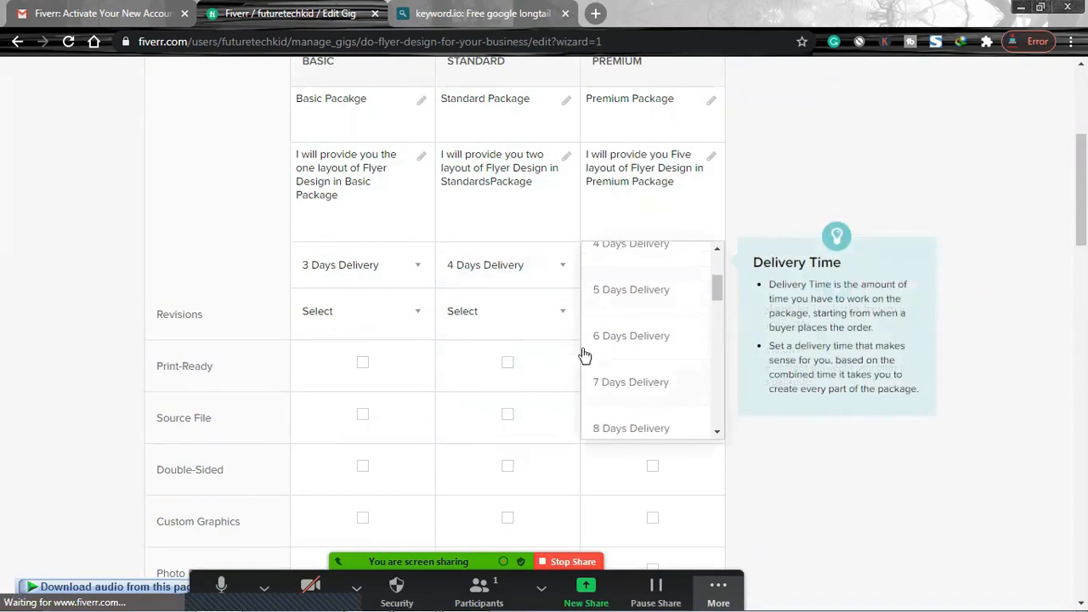
{"action": "left_click", "coordinate": [595, 379]}
{"action": "left_click", "coordinate": [507, 272]}
{"action": "scroll", "coordinate": [502, 374], "scroll_direction": "down", "scroll_amount": 2}
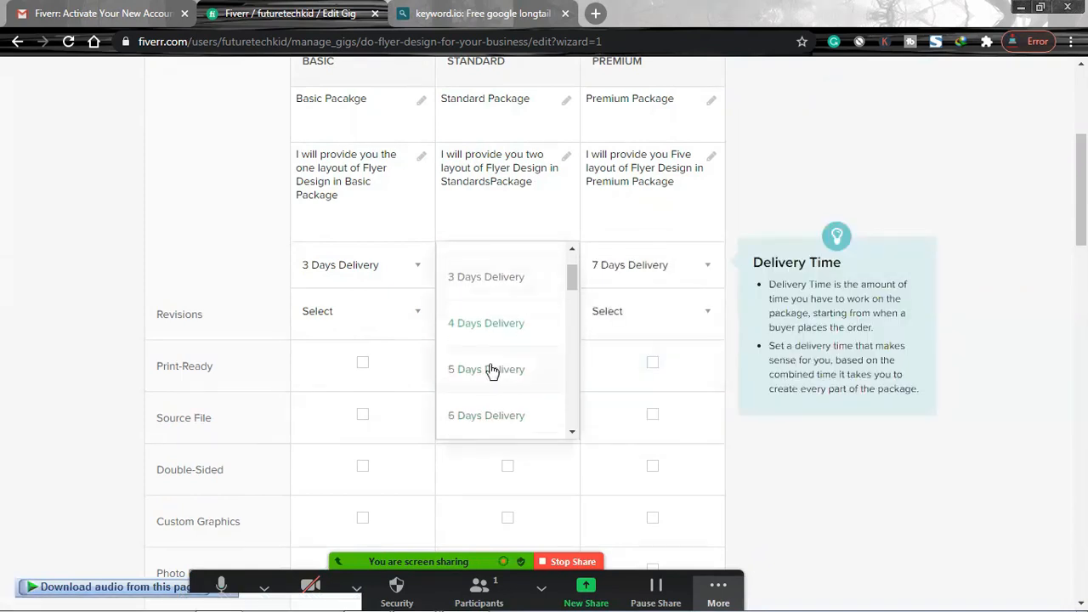
{"action": "left_click", "coordinate": [492, 371]}
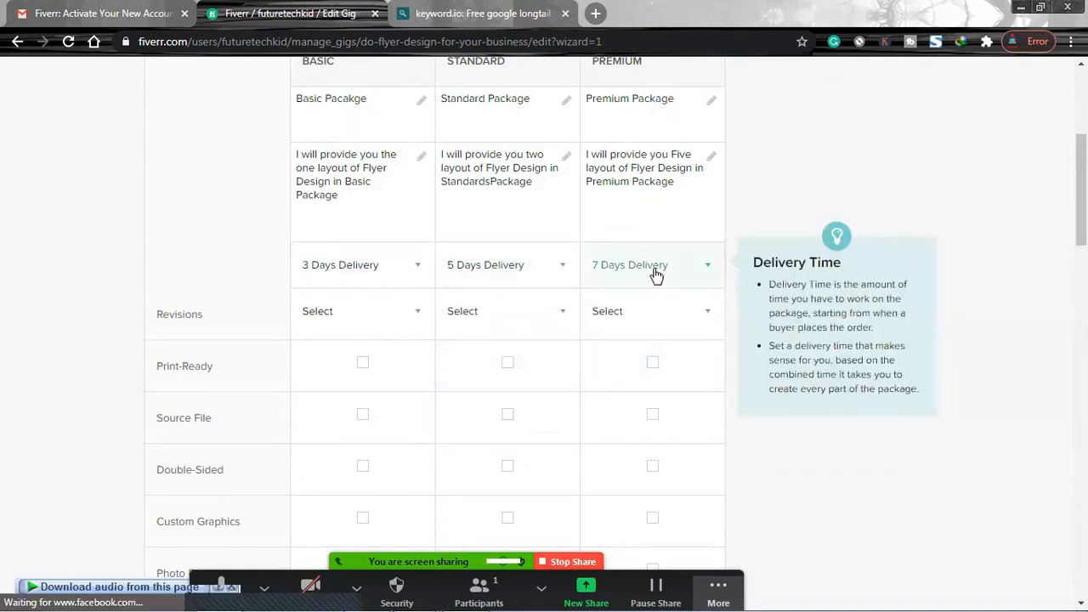
- Set the number of revisions to 1 for Basic, 2 for Standard and 3 for Premium
{"action": "scroll", "coordinate": [41, 350], "scroll_direction": "down", "scroll_amount": 2}
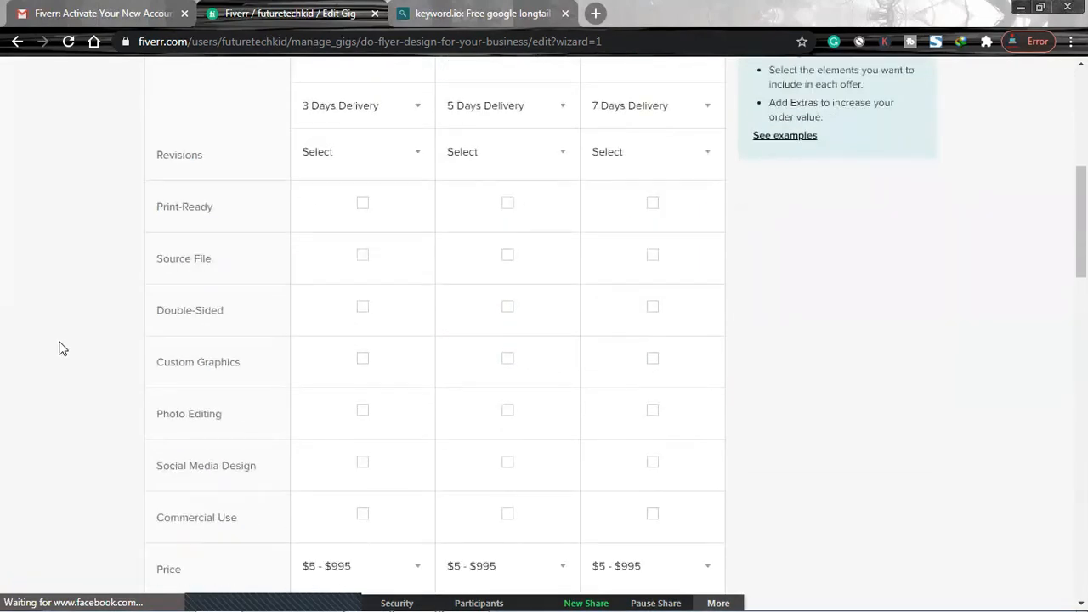
{"action": "left_click", "coordinate": [412, 156]}
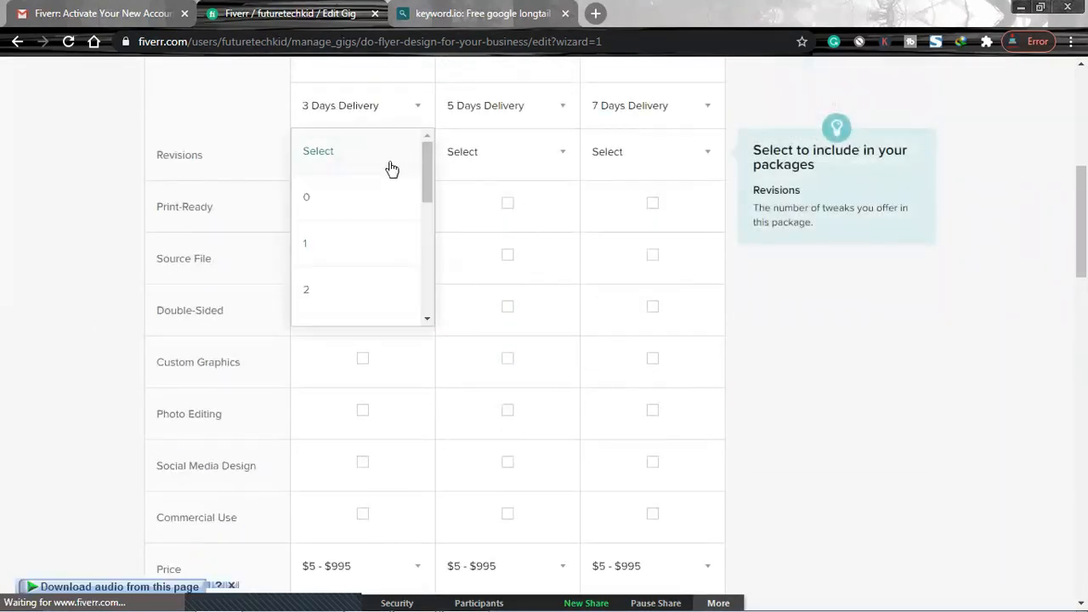
{"action": "left_click", "coordinate": [311, 247]}
{"action": "left_click", "coordinate": [515, 157]}
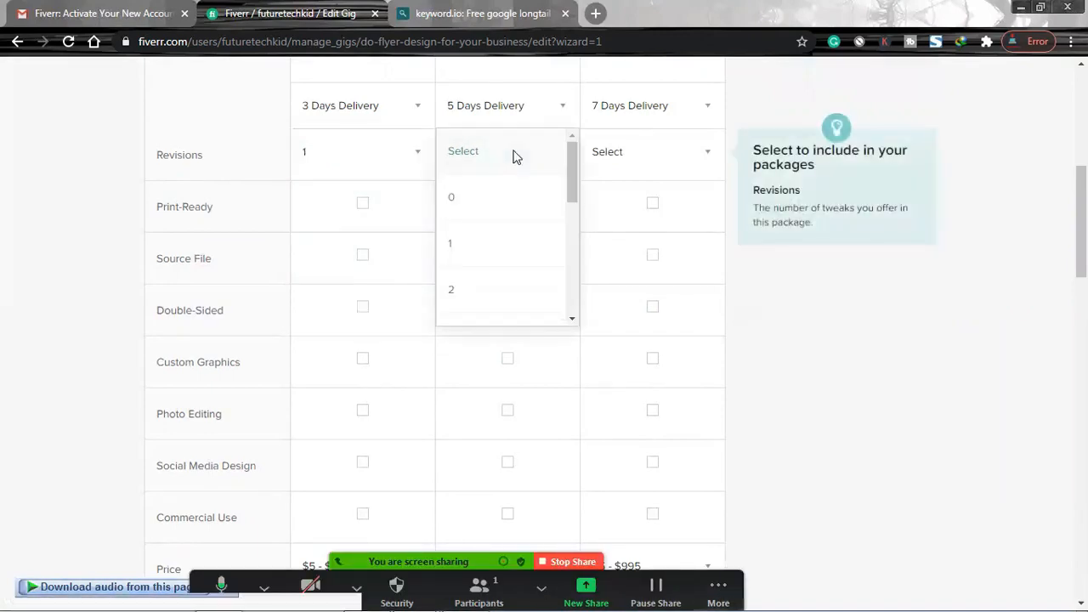
{"action": "scroll", "coordinate": [520, 235], "scroll_direction": "down", "scroll_amount": 1}
{"action": "left_click", "coordinate": [486, 214]}
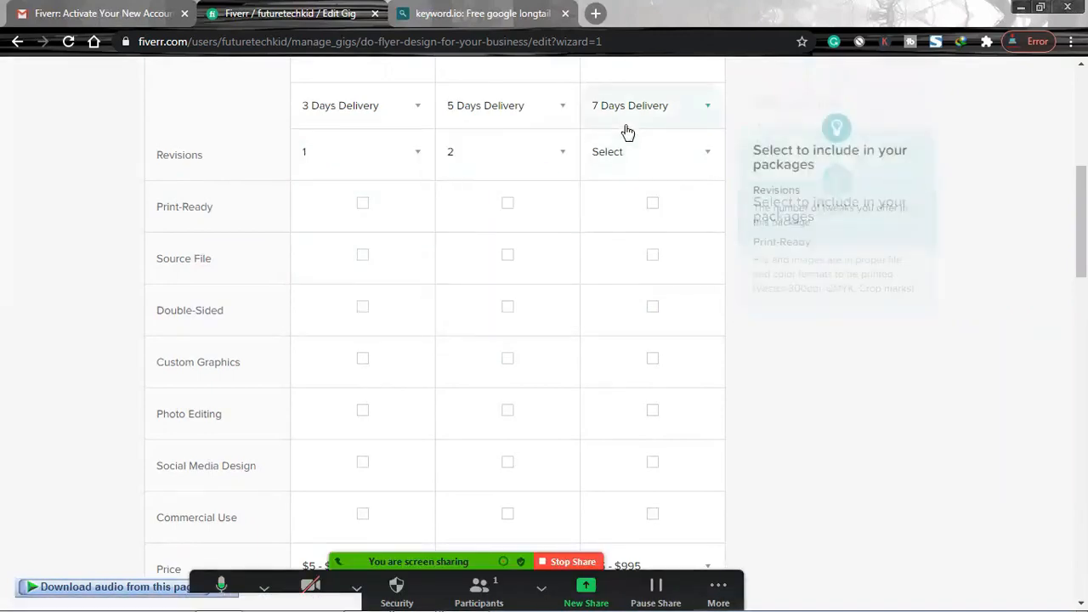
{"action": "left_click", "coordinate": [648, 154]}
{"action": "scroll", "coordinate": [651, 235], "scroll_direction": "down", "scroll_amount": 2}
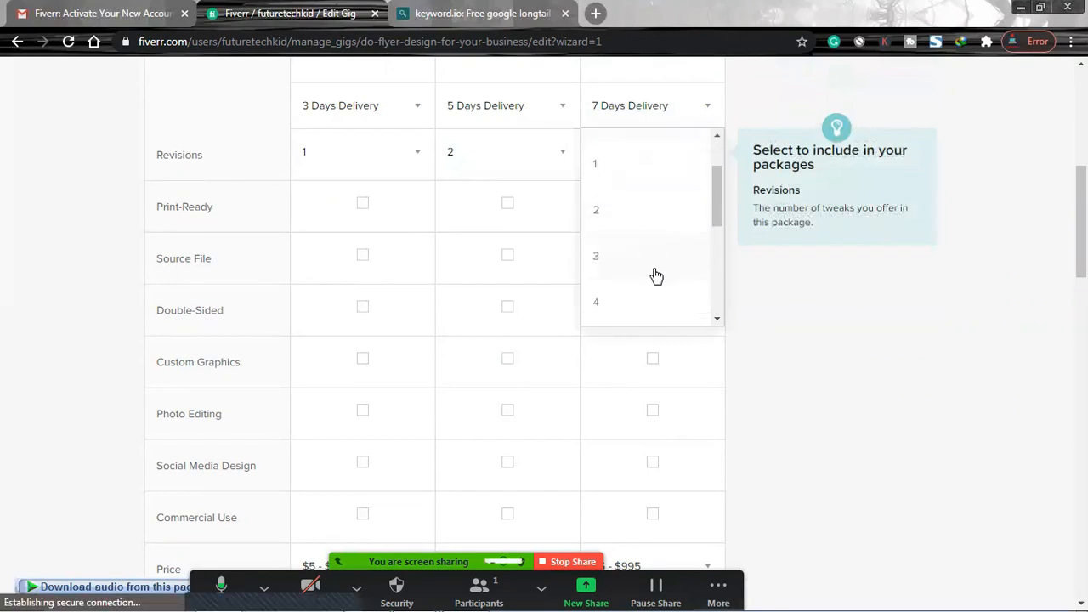
{"action": "left_click", "coordinate": [648, 270]}
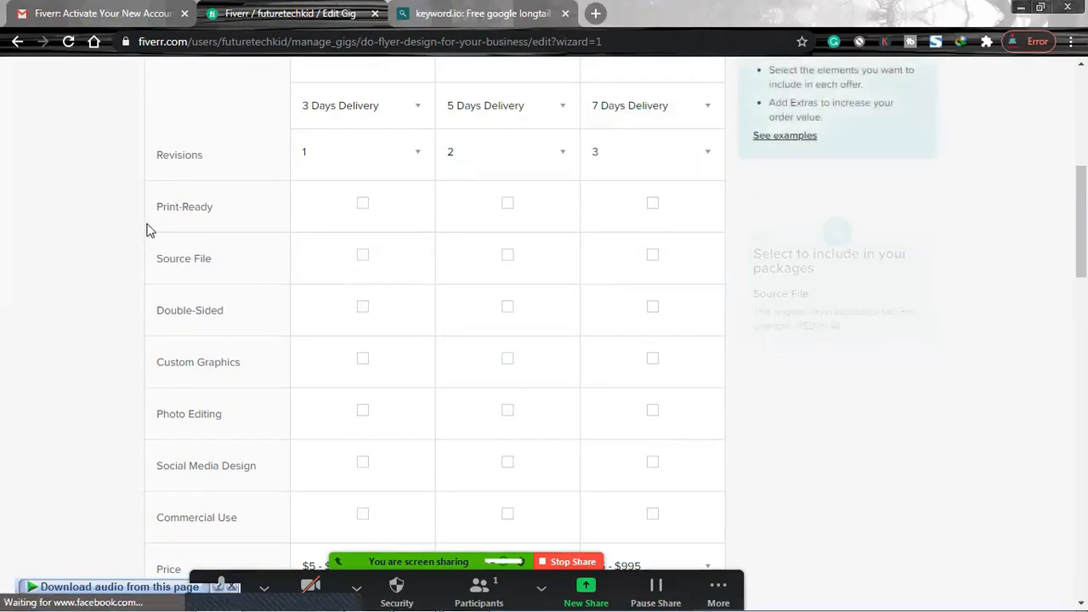
- Include Print-Ready in all three packages and Source File in only the Standard and Premium packages
{"action": "left_click", "coordinate": [363, 208]}
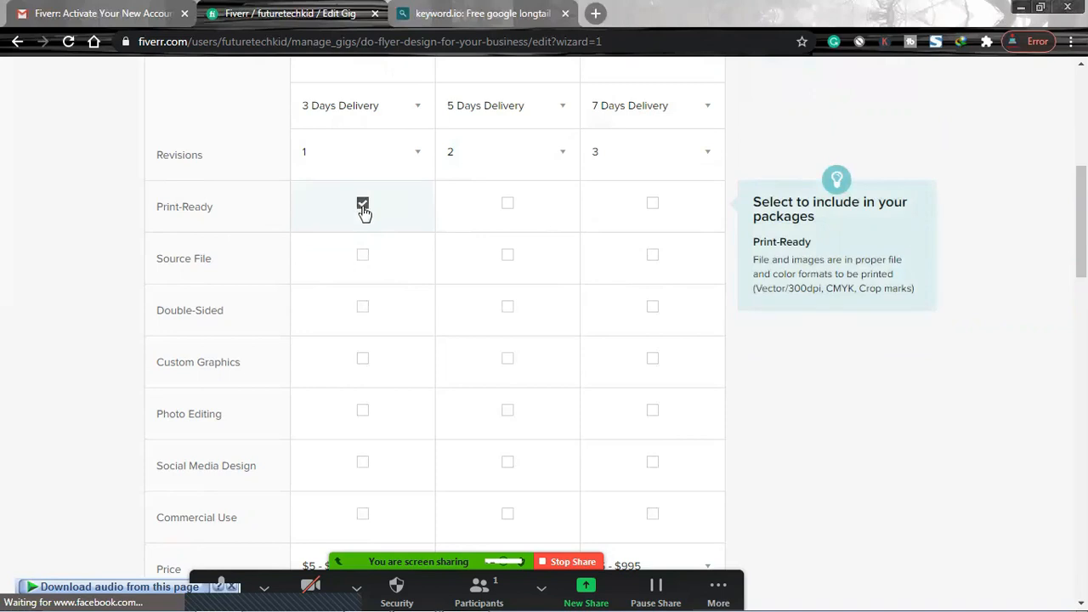
{"action": "left_click", "coordinate": [507, 205]}
{"action": "left_click", "coordinate": [652, 206]}
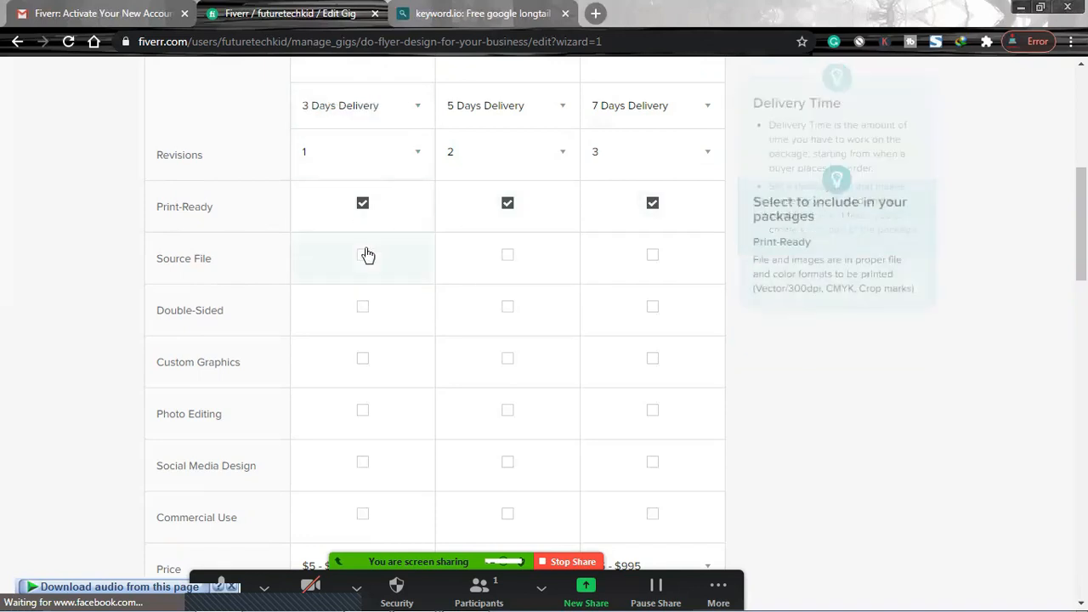
{"action": "left_click", "coordinate": [510, 258]}
{"action": "left_click", "coordinate": [651, 257]}
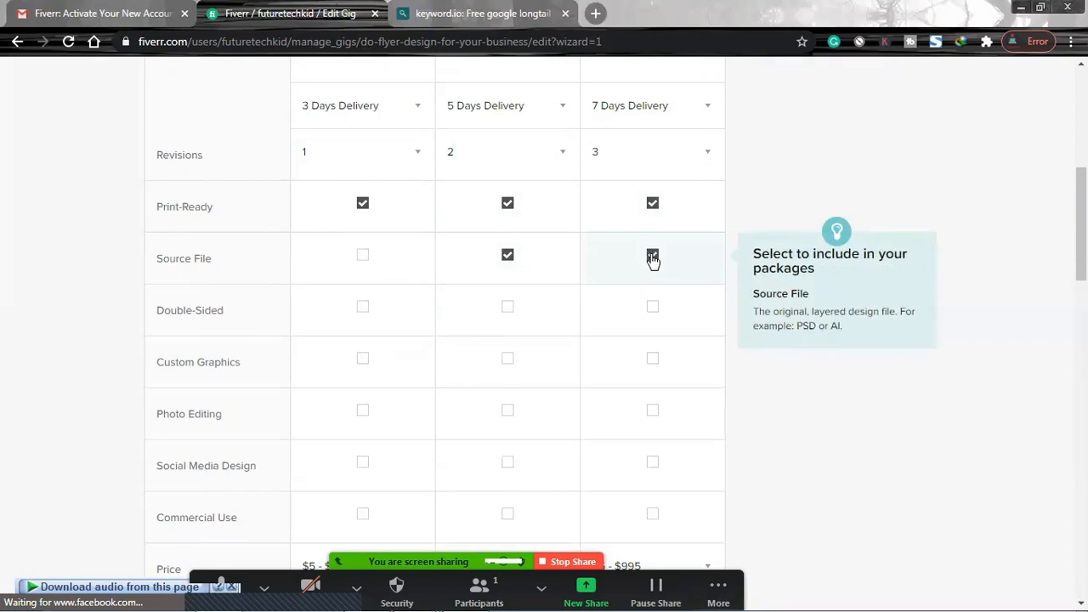
- Include Double-Sided in all three packages and Custom Graphics in only the Standard and Premium packages
{"action": "left_click", "coordinate": [363, 310]}
{"action": "left_click", "coordinate": [507, 308]}
{"action": "left_click", "coordinate": [652, 308]}
{"action": "scroll", "coordinate": [338, 363], "scroll_direction": "down", "scroll_amount": 1}
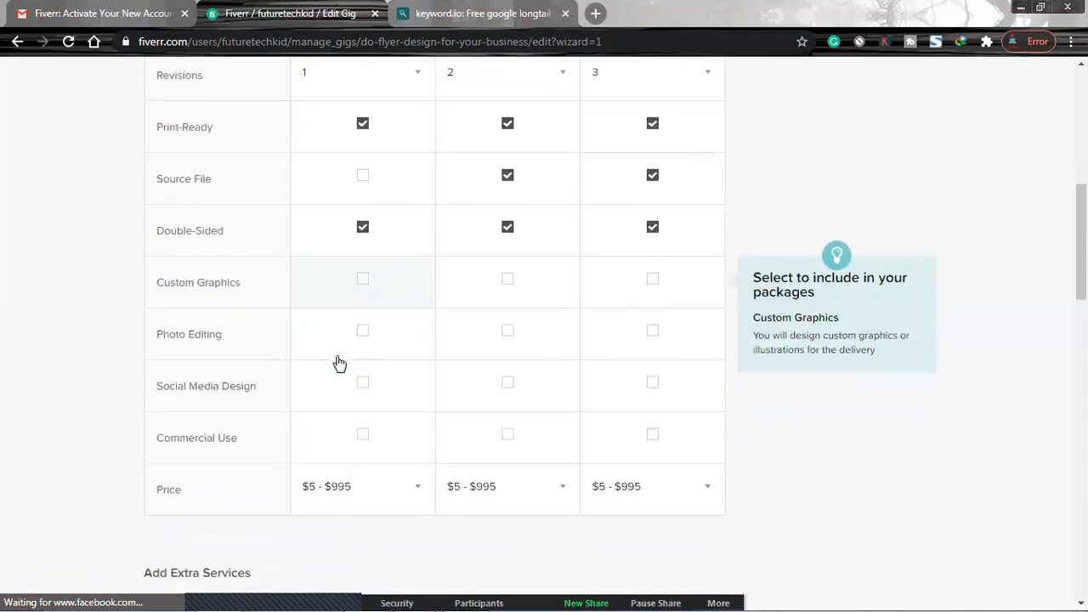
{"action": "left_click", "coordinate": [365, 284]}
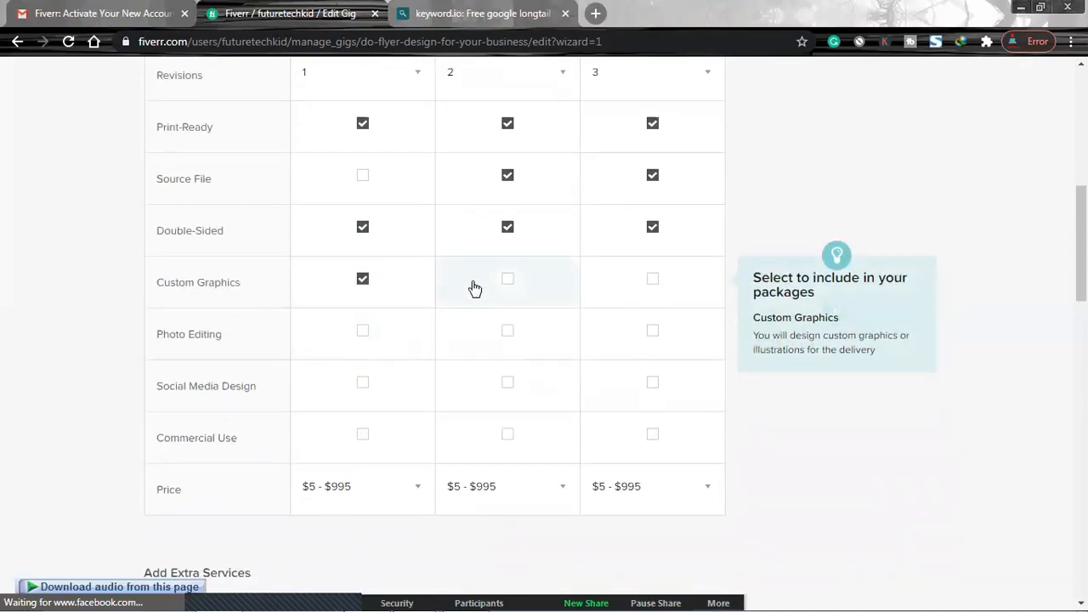
{"action": "left_click", "coordinate": [362, 283]}
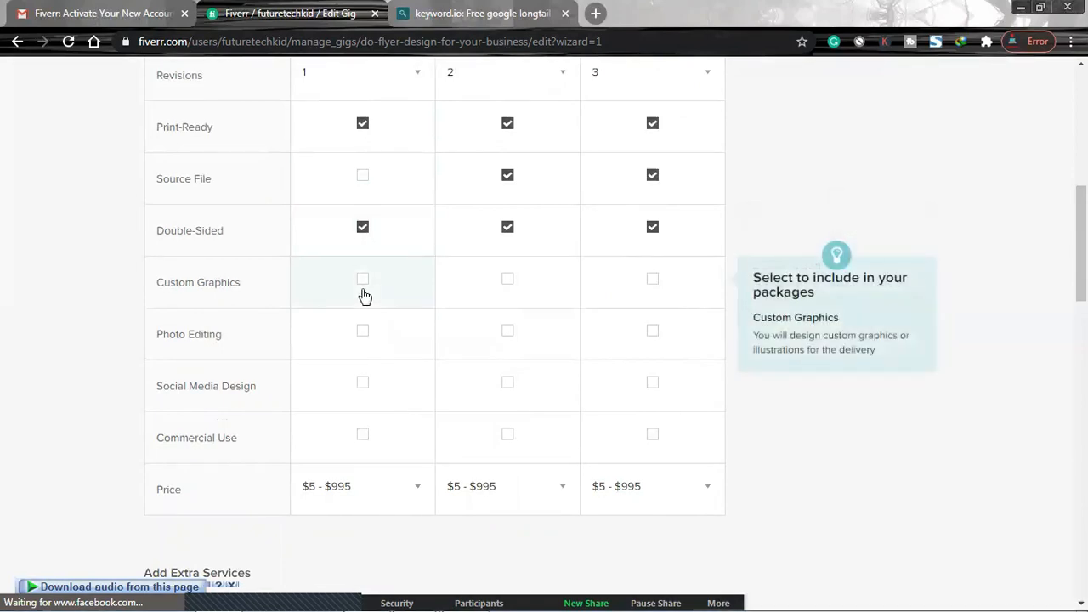
{"action": "left_click", "coordinate": [510, 282]}
{"action": "left_click", "coordinate": [653, 280]}
- Include Photo Editing, Social Media Design and Commercial Use in the Basic, Standard and Premium packages
{"action": "left_click", "coordinate": [360, 338]}
{"action": "left_click", "coordinate": [502, 339]}
{"action": "left_click", "coordinate": [662, 333]}
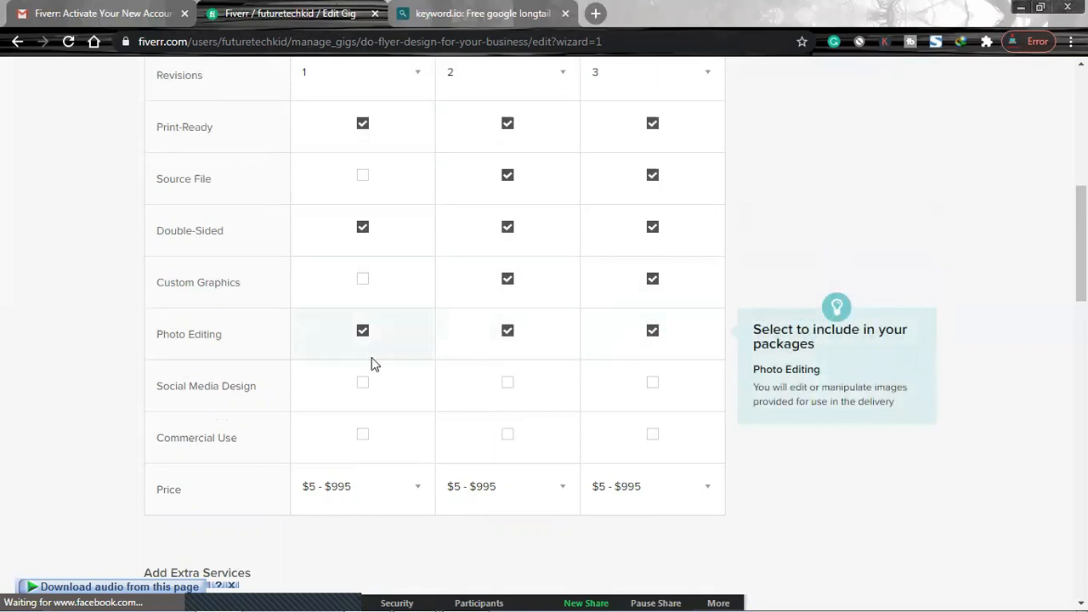
{"action": "scroll", "coordinate": [367, 363], "scroll_direction": "down", "scroll_amount": 1}
{"action": "left_click", "coordinate": [363, 304]}
{"action": "left_click", "coordinate": [507, 304]}
{"action": "left_click", "coordinate": [650, 303]}
{"action": "left_click", "coordinate": [364, 357]}
{"action": "left_click", "coordinate": [507, 359]}
{"action": "left_click", "coordinate": [651, 357]}
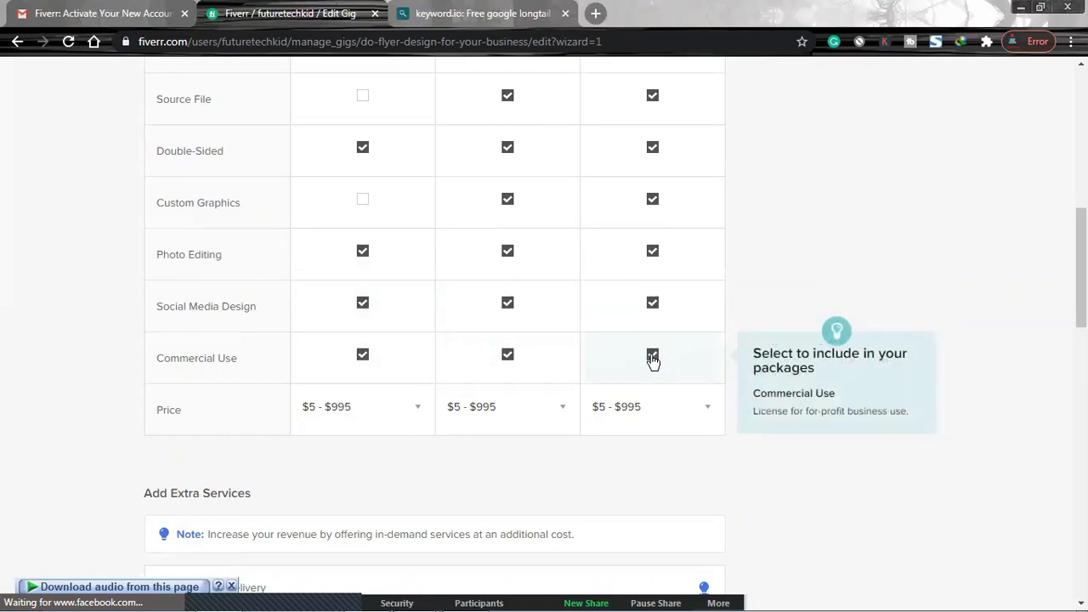
- Set the package prices to $10 for Basic, $25 for Standard and $50 for Premium
{"action": "left_click", "coordinate": [395, 410]}
{"action": "scroll", "coordinate": [395, 412], "scroll_direction": "up", "scroll_amount": 2}
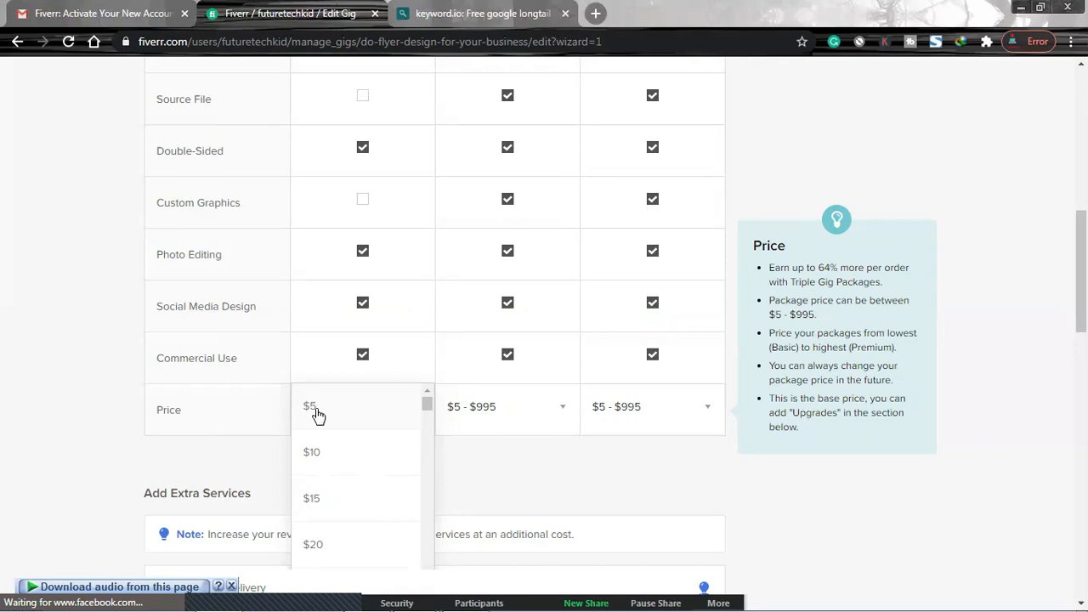
{"action": "left_click", "coordinate": [320, 459]}
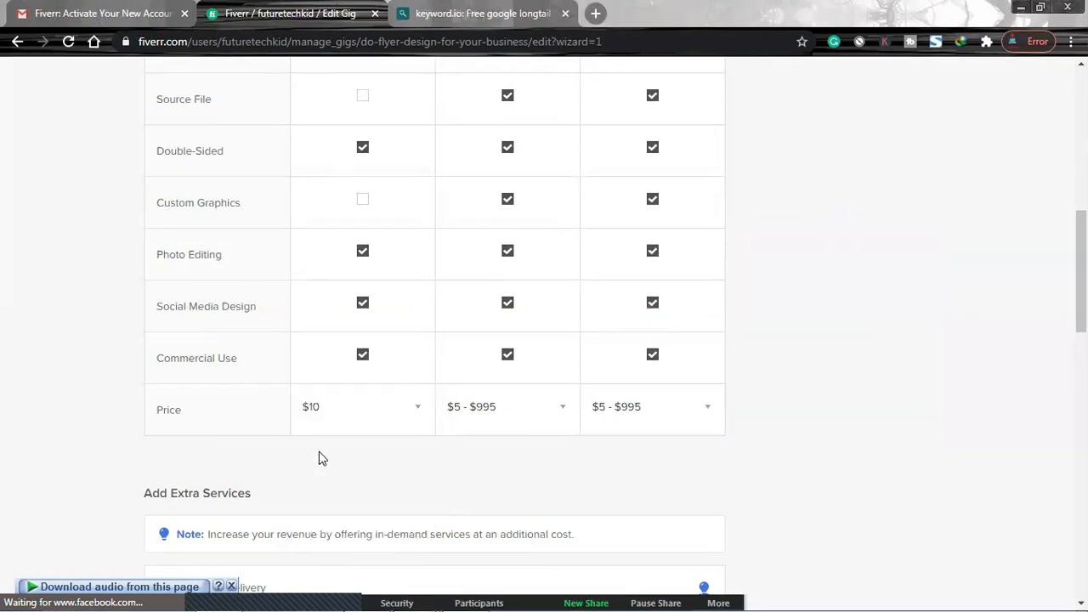
{"action": "left_click", "coordinate": [561, 409]}
{"action": "scroll", "coordinate": [552, 471], "scroll_direction": "down", "scroll_amount": 1}
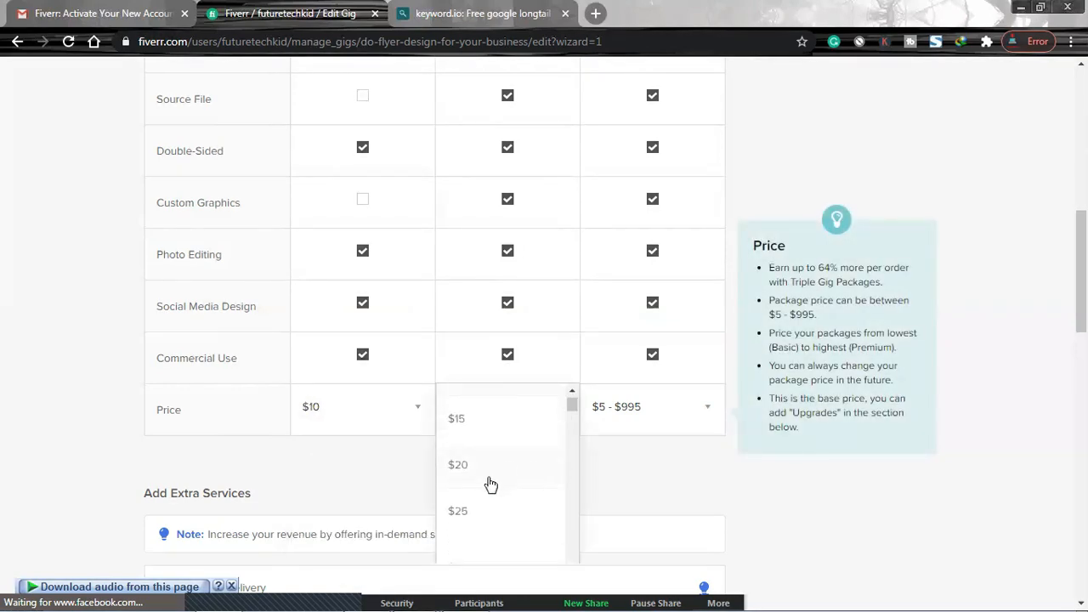
{"action": "left_click", "coordinate": [473, 513]}
{"action": "left_click", "coordinate": [646, 410]}
{"action": "scroll", "coordinate": [671, 455], "scroll_direction": "down", "scroll_amount": 2}
{"action": "scroll", "coordinate": [667, 476], "scroll_direction": "down", "scroll_amount": 3}
{"action": "left_click", "coordinate": [634, 505]}
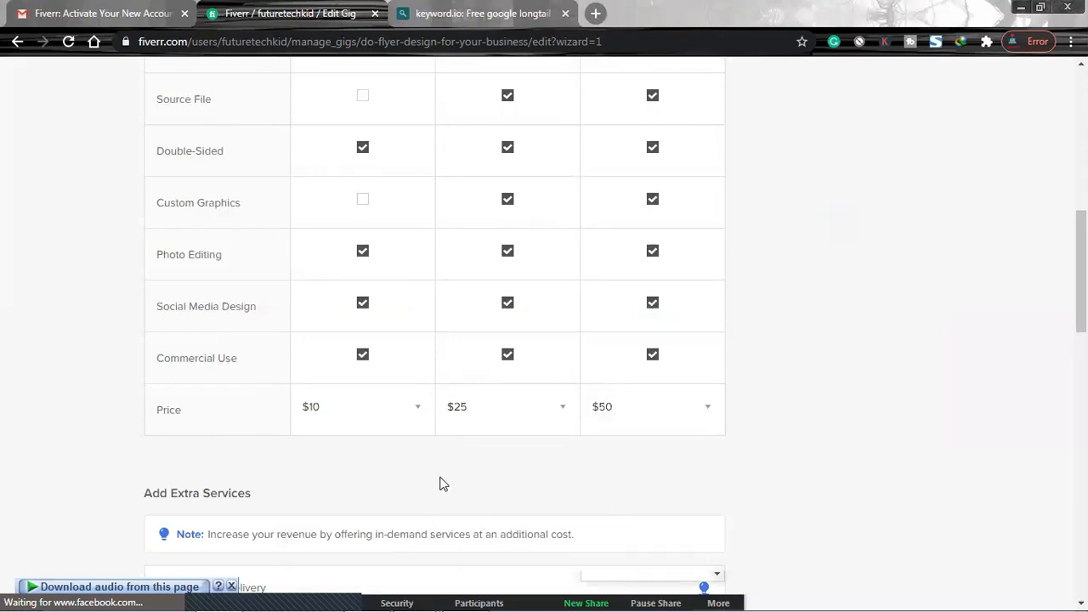
- Review the three packages' descriptions, delivery times, revisions, included features and prices
{"action": "scroll", "coordinate": [349, 454], "scroll_direction": "up", "scroll_amount": 5}
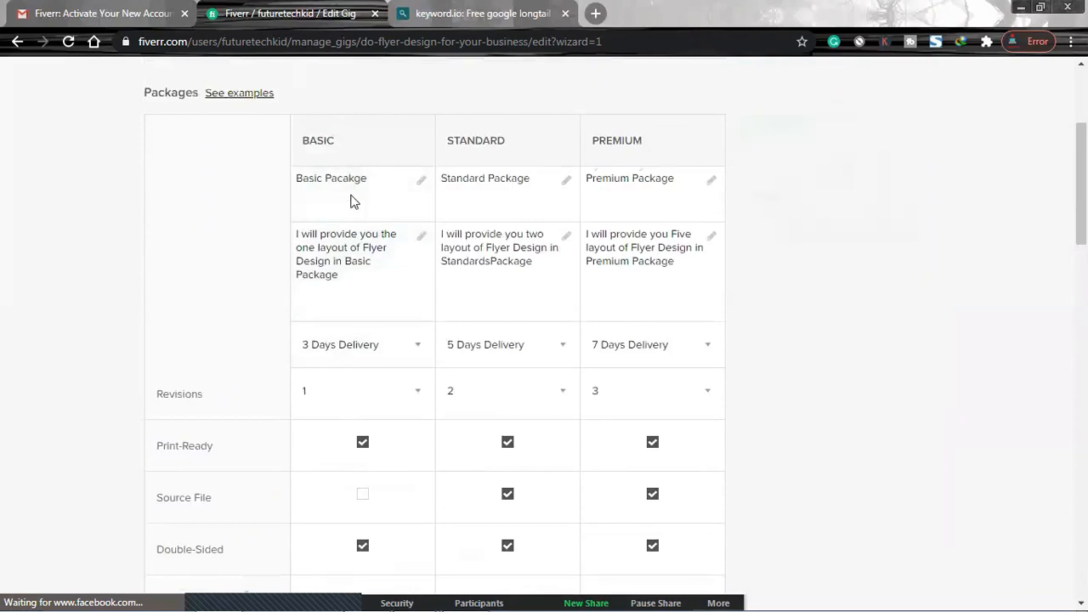
{"action": "scroll", "coordinate": [354, 364], "scroll_direction": "down", "scroll_amount": 3}
{"action": "scroll", "coordinate": [379, 354], "scroll_direction": "up", "scroll_amount": 4}
{"action": "scroll", "coordinate": [516, 397], "scroll_direction": "down", "scroll_amount": 6}
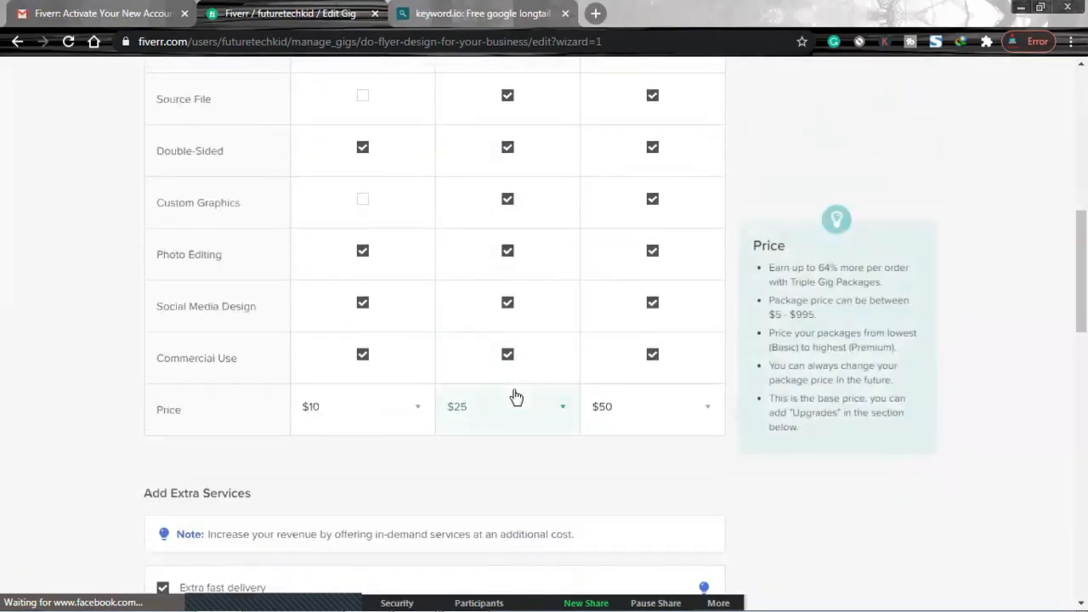
{"action": "scroll", "coordinate": [516, 397], "scroll_direction": "down", "scroll_amount": 1}
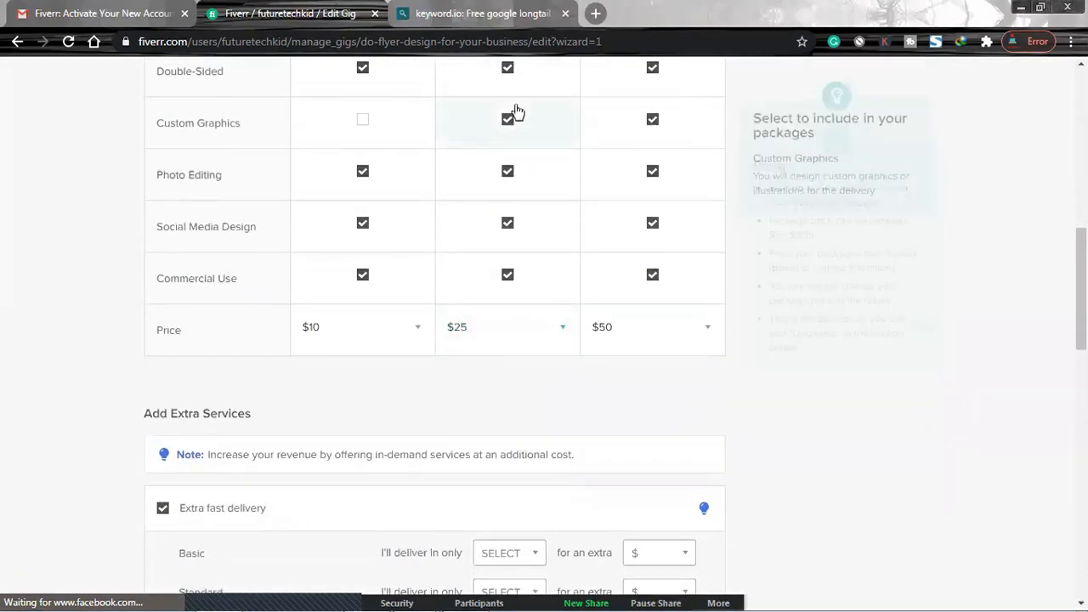
{"action": "scroll", "coordinate": [612, 349], "scroll_direction": "up", "scroll_amount": 3}
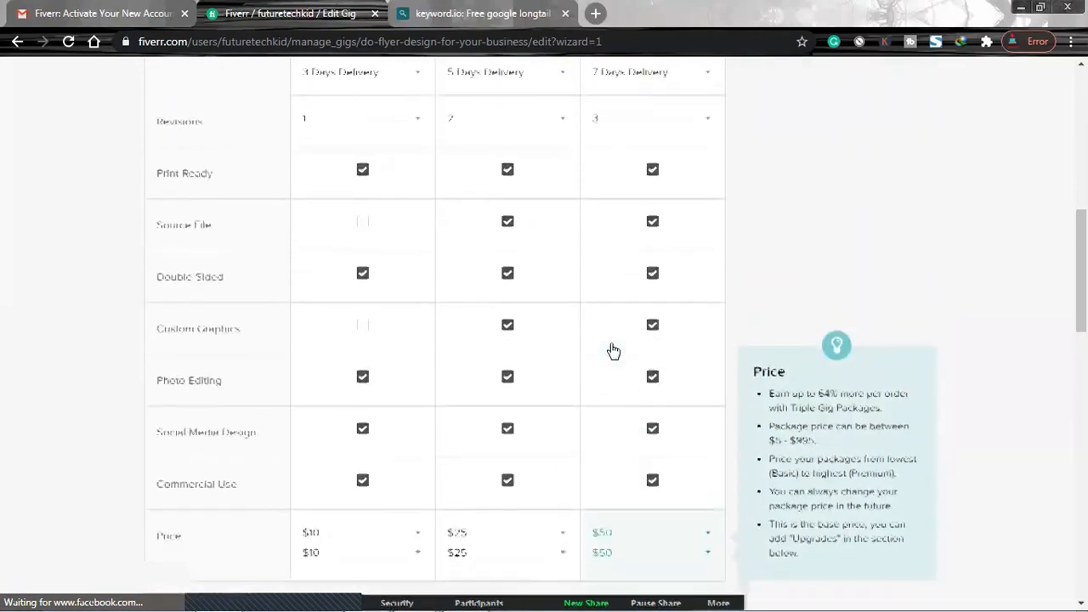
{"action": "scroll", "coordinate": [613, 352], "scroll_direction": "up", "scroll_amount": 3}
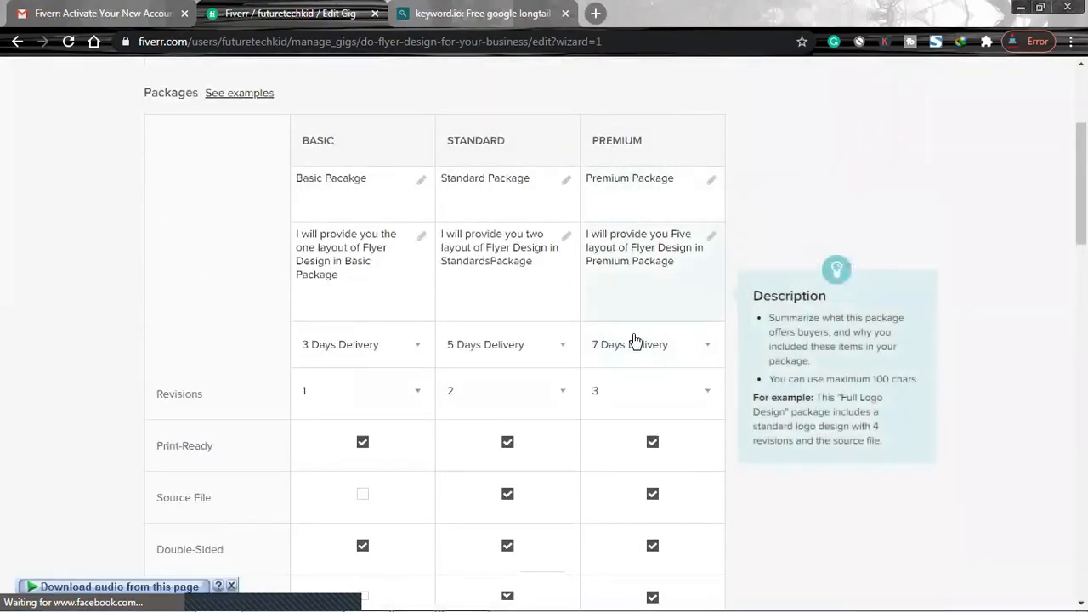
{"action": "scroll", "coordinate": [634, 340], "scroll_direction": "down", "scroll_amount": 5}
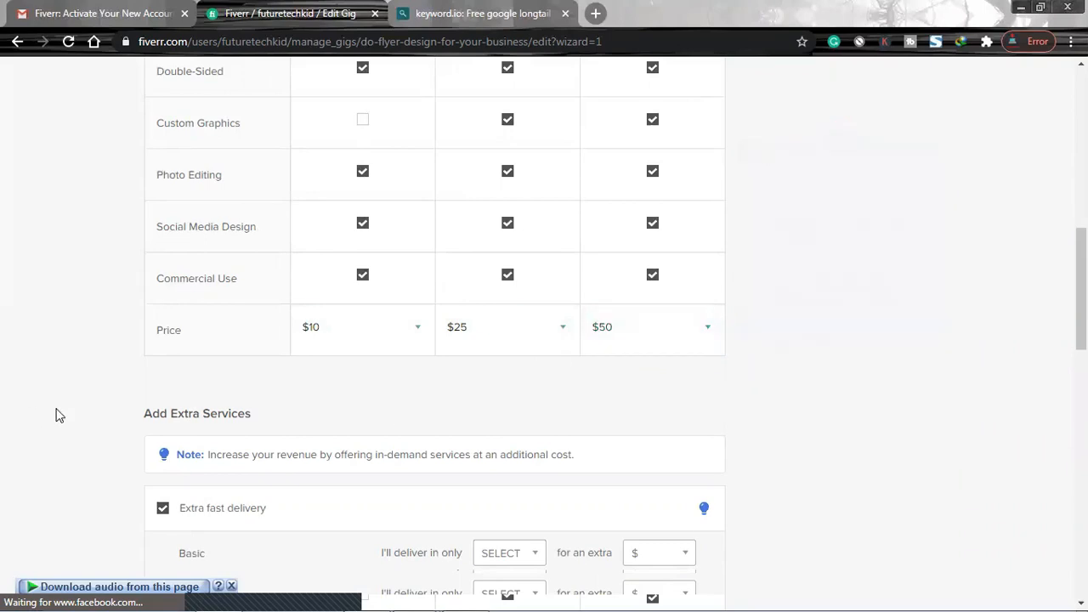
- Set the Basic package's extra fast delivery to 2 days for an extra $20
{"action": "scroll", "coordinate": [126, 411], "scroll_direction": "down", "scroll_amount": 2}
{"action": "scroll", "coordinate": [211, 248], "scroll_direction": "down", "scroll_amount": 2}
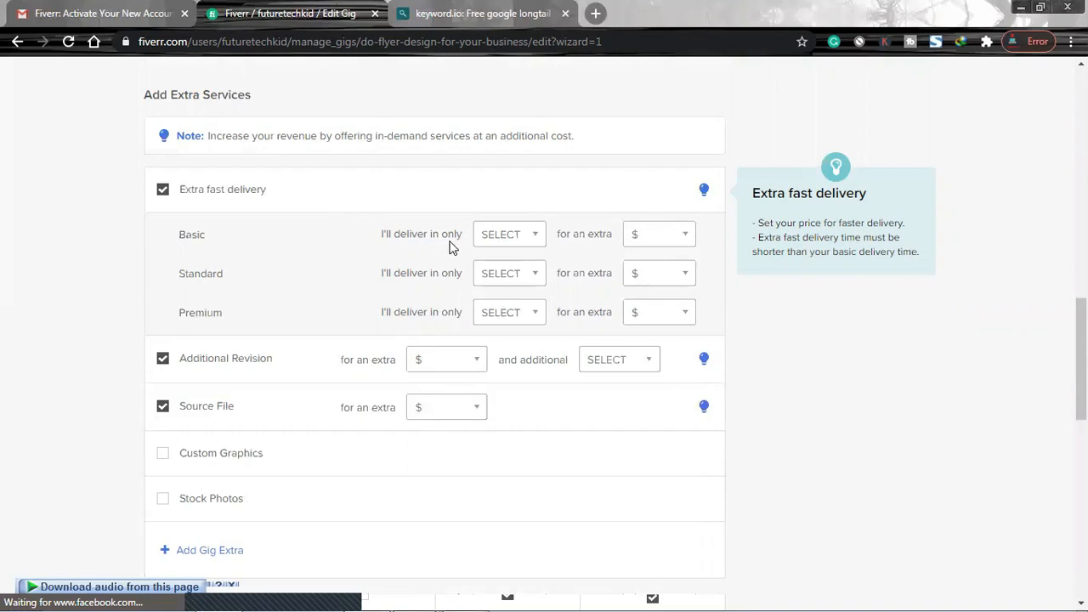
{"action": "left_click", "coordinate": [512, 241]}
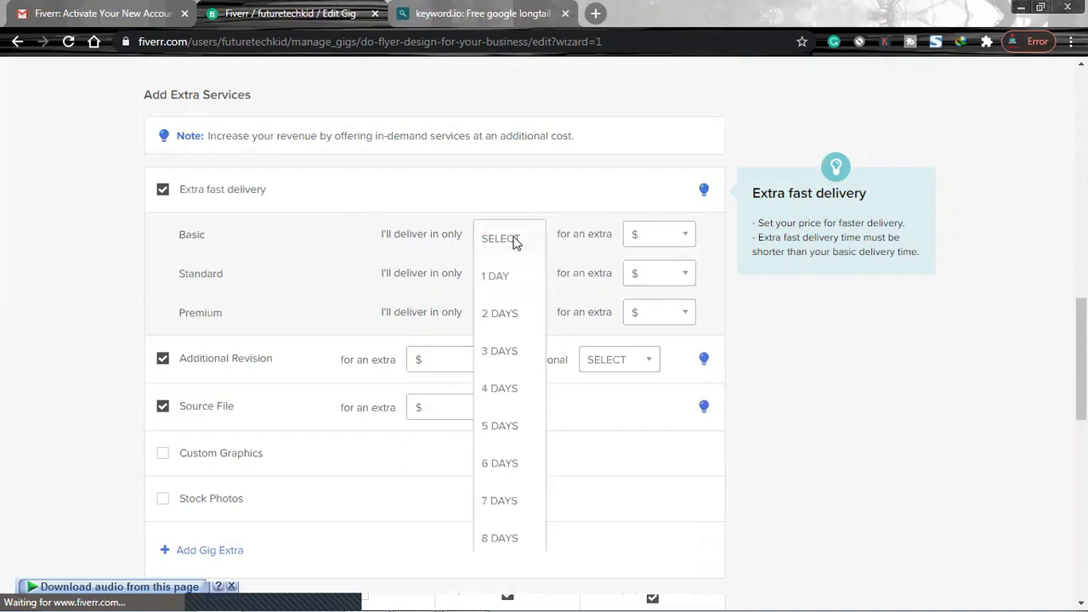
{"action": "left_click", "coordinate": [513, 318]}
{"action": "left_click", "coordinate": [679, 237]}
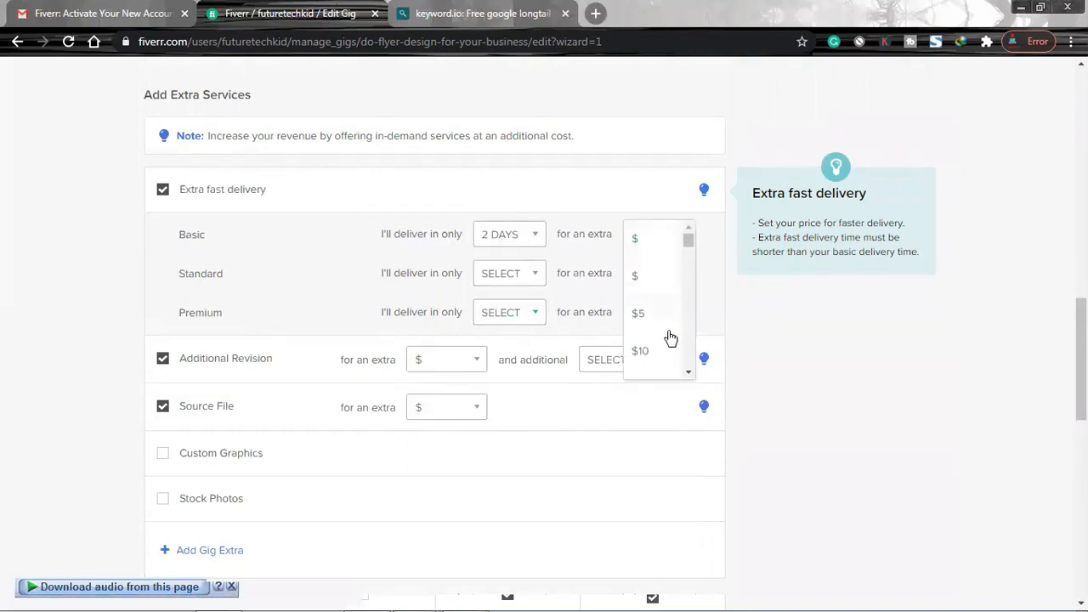
{"action": "scroll", "coordinate": [652, 357], "scroll_direction": "down", "scroll_amount": 1}
{"action": "left_click", "coordinate": [644, 347]}
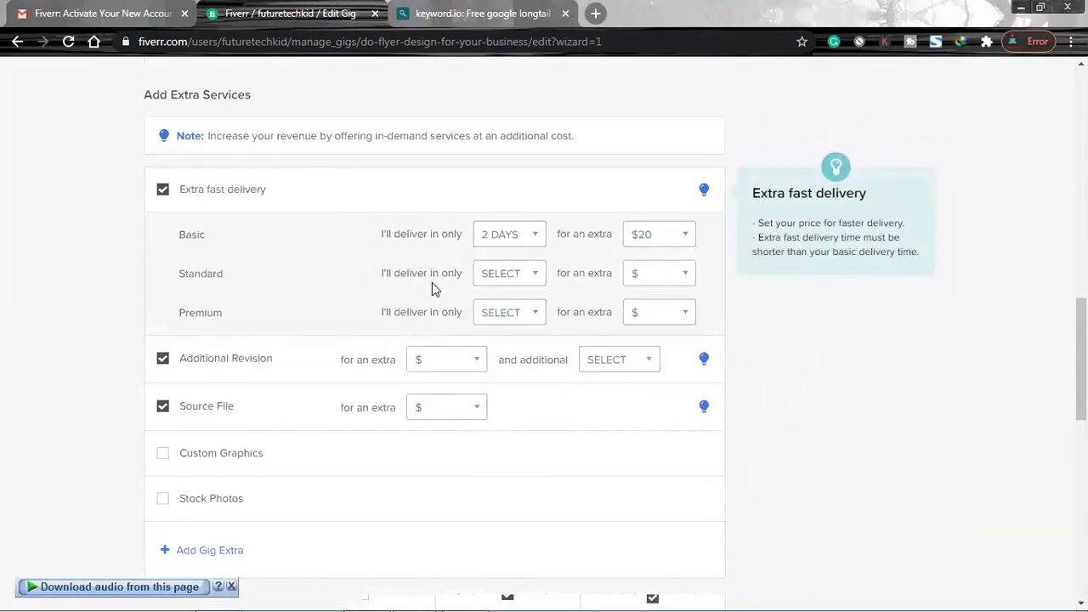
- Set the Standard package's extra fast delivery to 2 days for an extra $30
{"action": "left_click", "coordinate": [524, 283]}
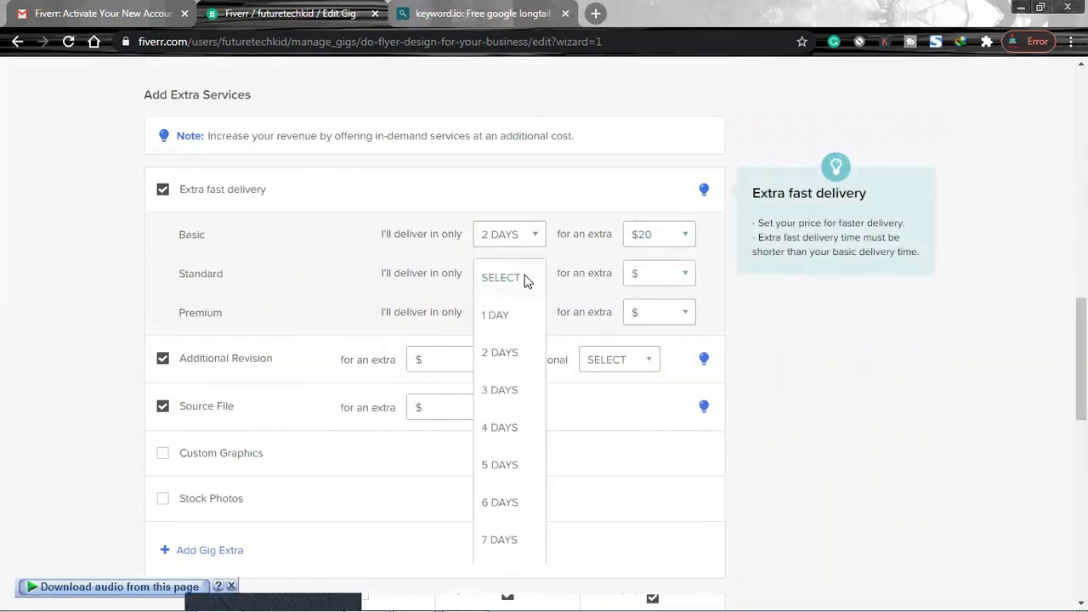
{"action": "left_click", "coordinate": [518, 357]}
{"action": "left_click", "coordinate": [673, 279]}
{"action": "scroll", "coordinate": [663, 382], "scroll_direction": "down", "scroll_amount": 3}
{"action": "left_click", "coordinate": [662, 381]}
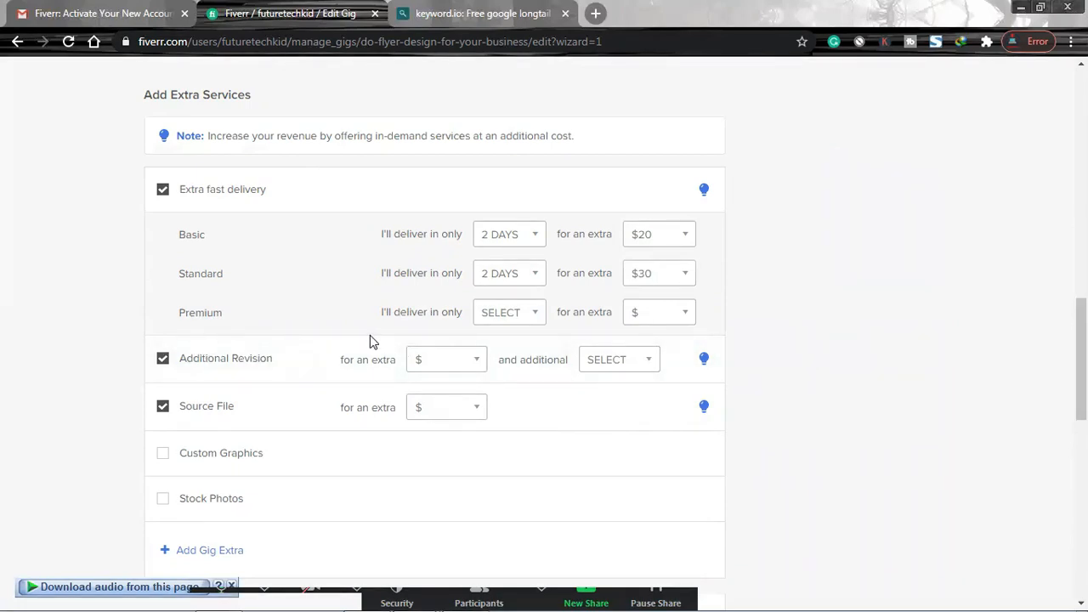
- Set the Premium package's extra fast delivery to 3 days for an extra $50
{"action": "left_click", "coordinate": [523, 317]}
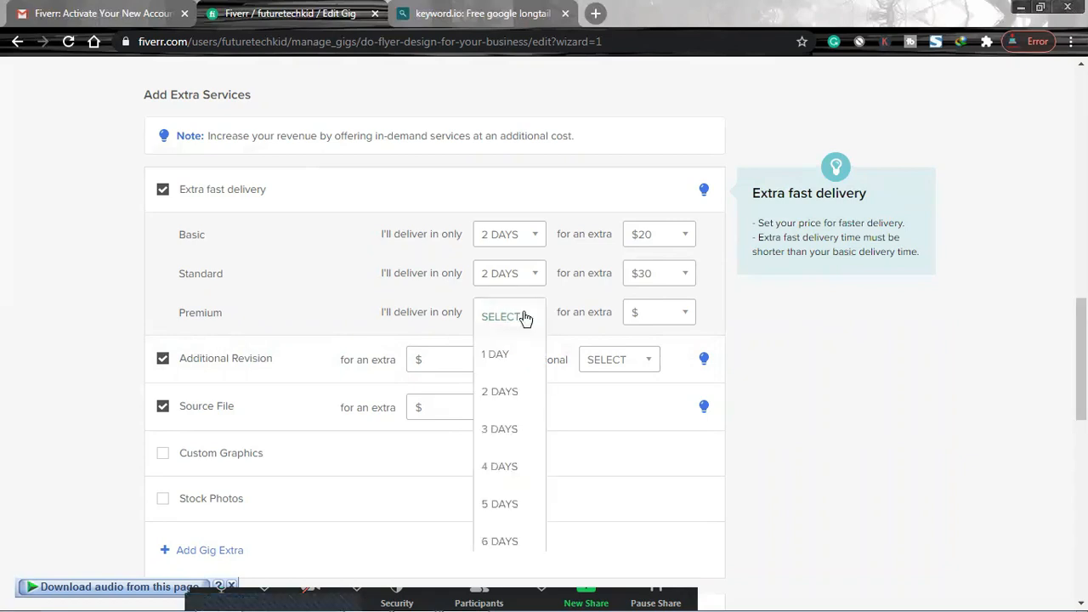
{"action": "left_click", "coordinate": [510, 430]}
{"action": "left_click", "coordinate": [676, 319]}
{"action": "scroll", "coordinate": [683, 359], "scroll_direction": "down", "scroll_amount": 3}
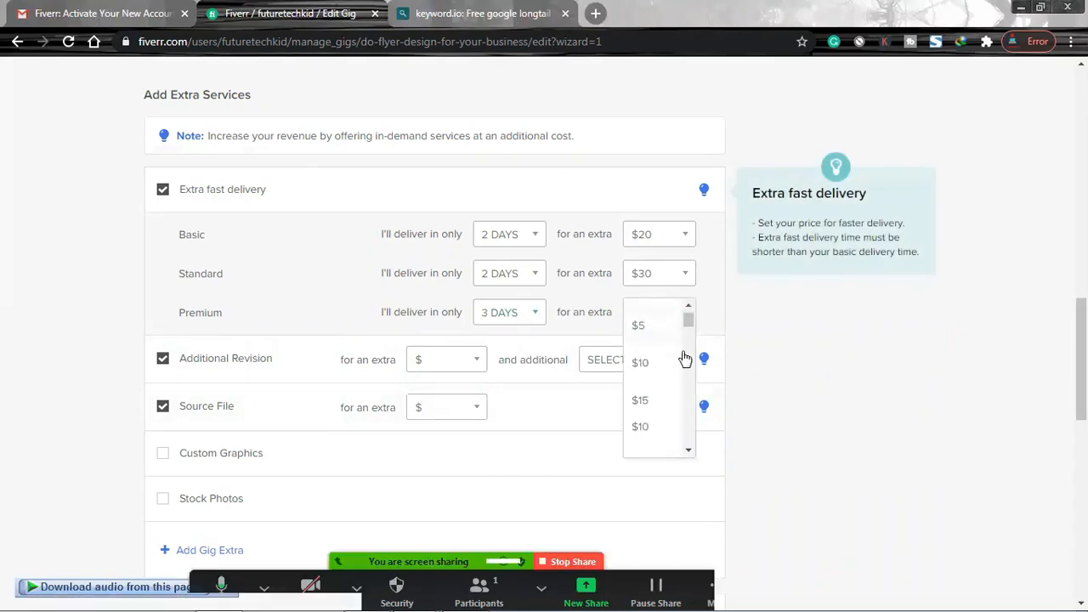
{"action": "scroll", "coordinate": [686, 362], "scroll_direction": "down", "scroll_amount": 1}
{"action": "left_click", "coordinate": [636, 415]}
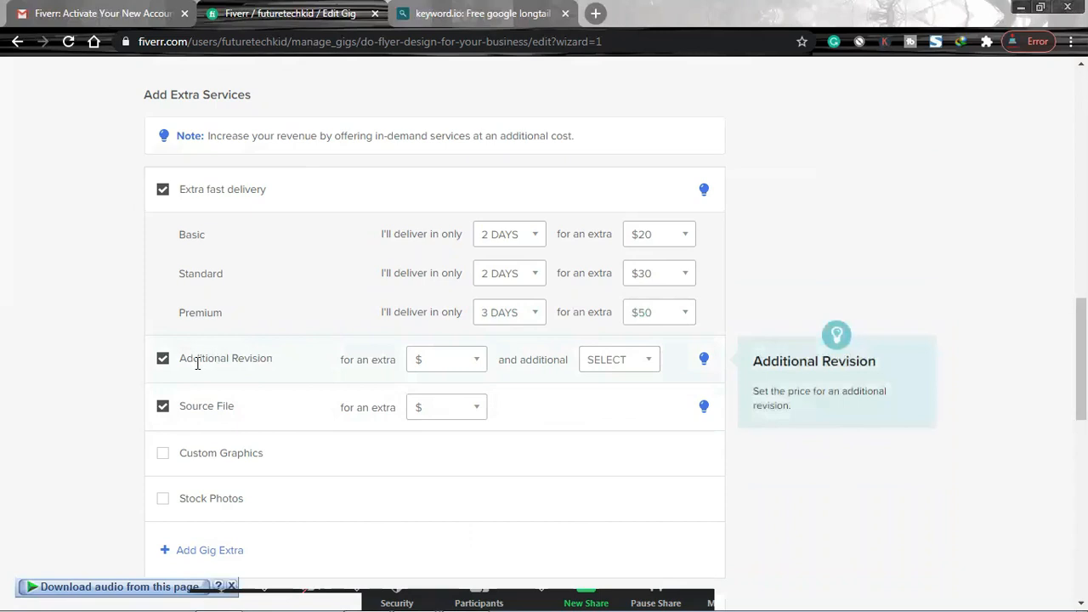
- Price the Additional Revision extra at $5 with 1 additional day
{"action": "left_click", "coordinate": [470, 366]}
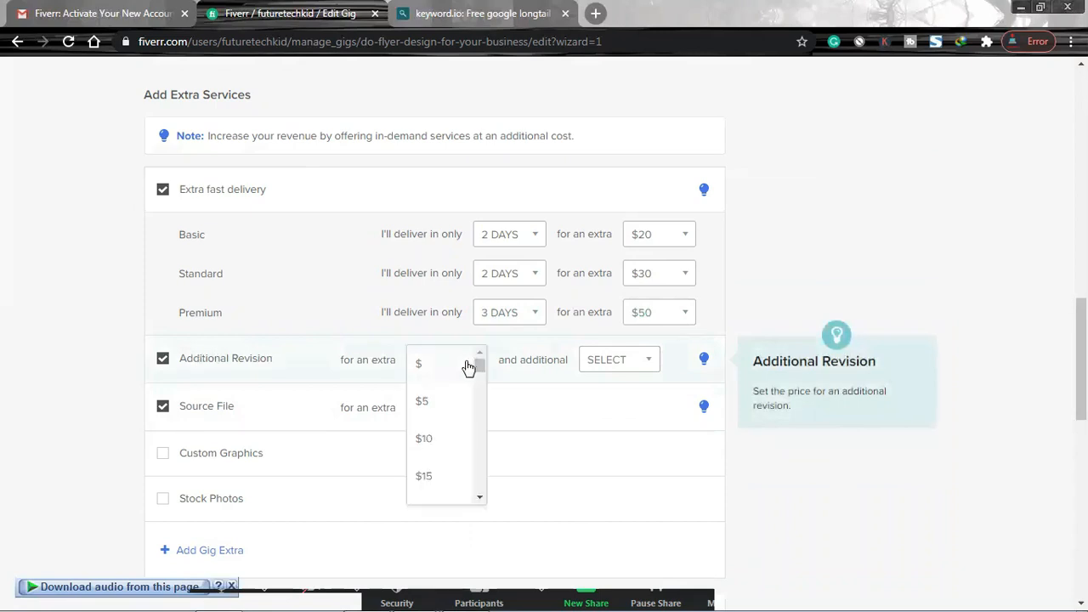
{"action": "left_click", "coordinate": [428, 406]}
{"action": "left_click", "coordinate": [452, 375]}
{"action": "left_click", "coordinate": [441, 404]}
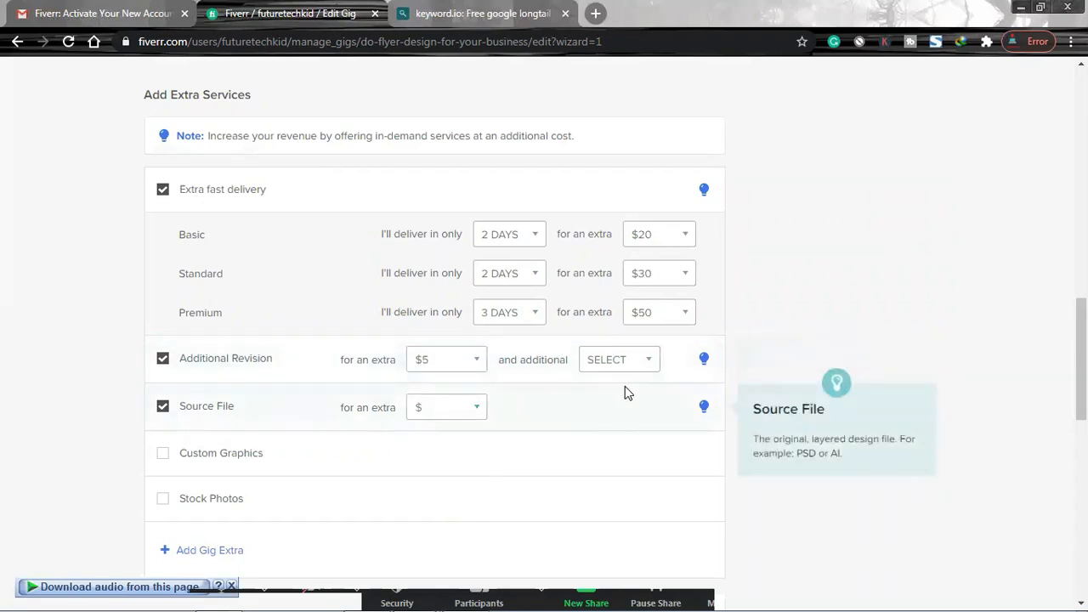
{"action": "left_click", "coordinate": [631, 367]}
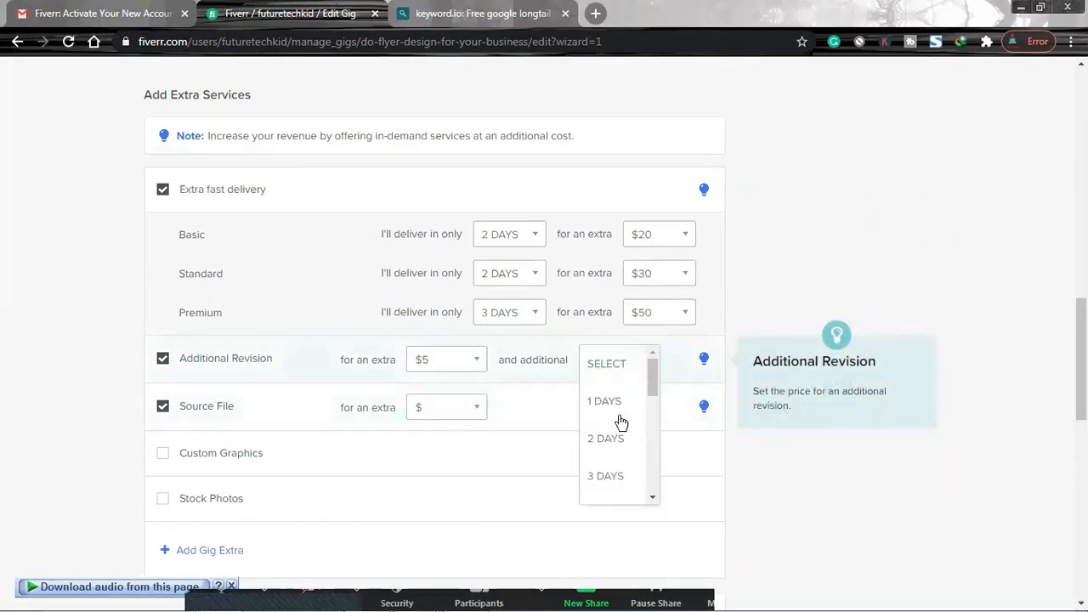
{"action": "left_click", "coordinate": [609, 403]}
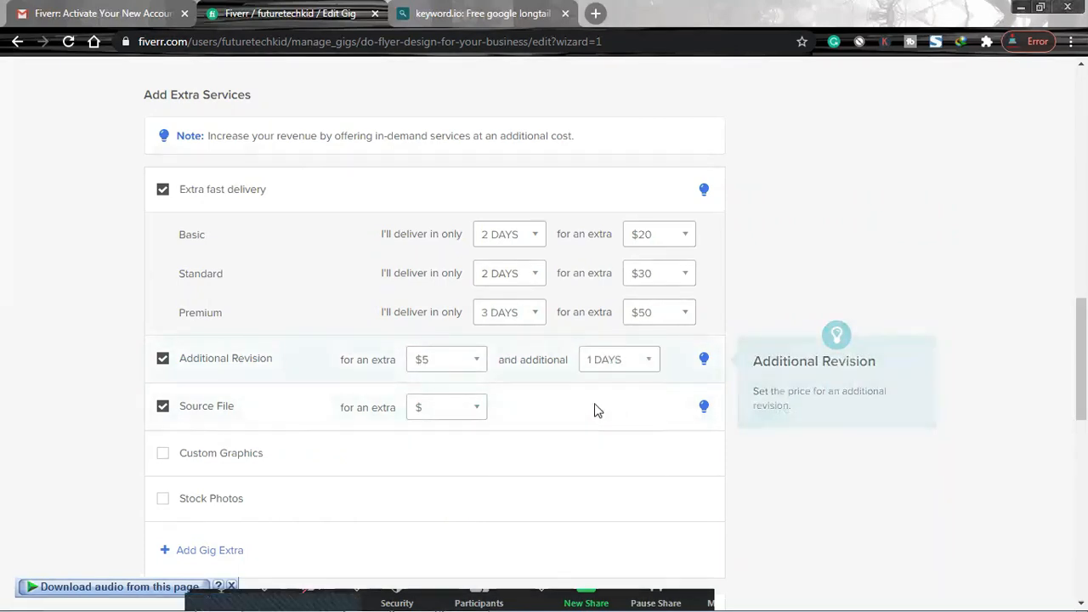
- Price the Source File extra service at $10
{"action": "left_click", "coordinate": [462, 414]}
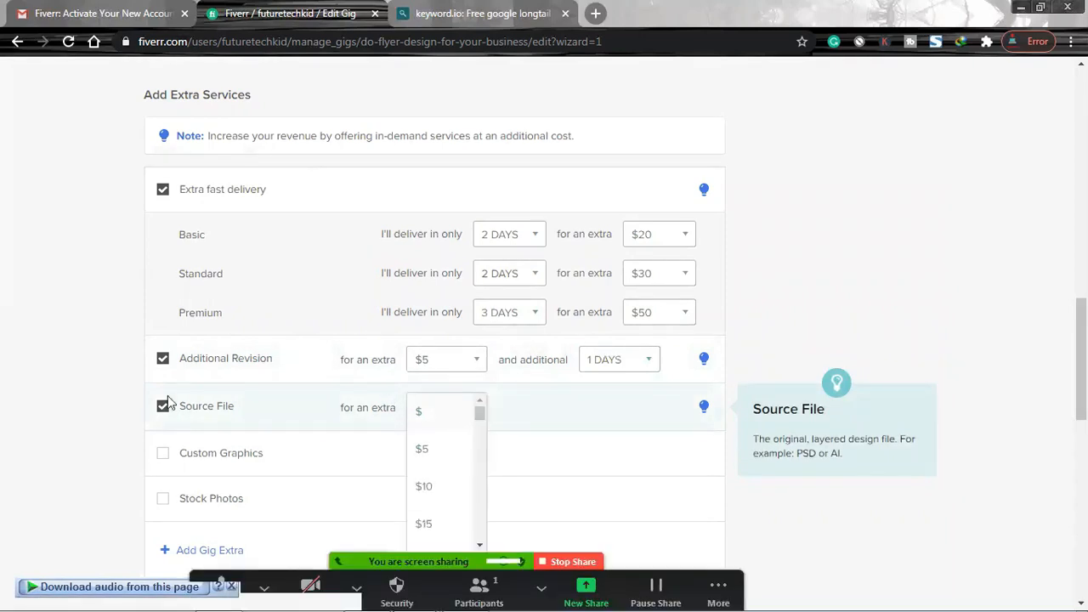
{"action": "left_click", "coordinate": [434, 454]}
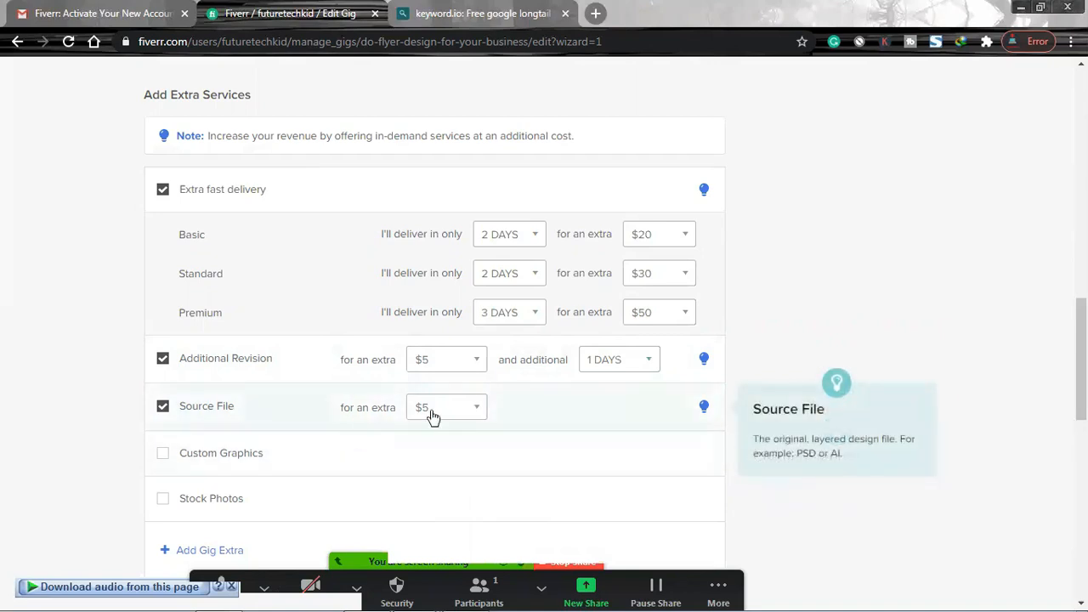
{"action": "left_click", "coordinate": [433, 416]}
{"action": "left_click", "coordinate": [432, 489]}
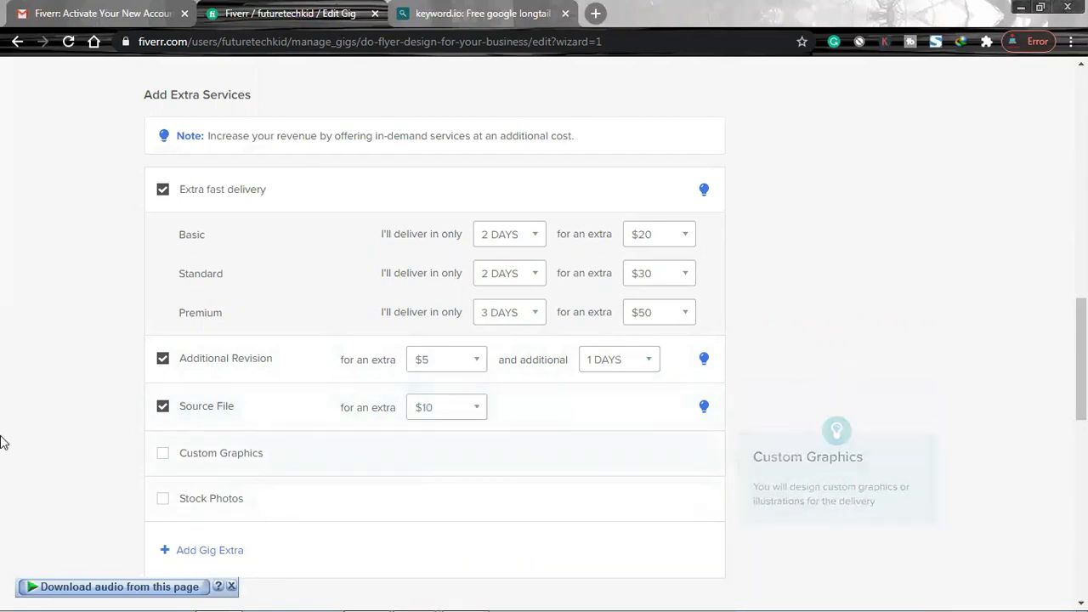
- Offer Custom Graphics as an extra service for $15 with 1 additional day
{"action": "scroll", "coordinate": [85, 440], "scroll_direction": "down", "scroll_amount": 2}
{"action": "scroll", "coordinate": [90, 439], "scroll_direction": "down", "scroll_amount": 1}
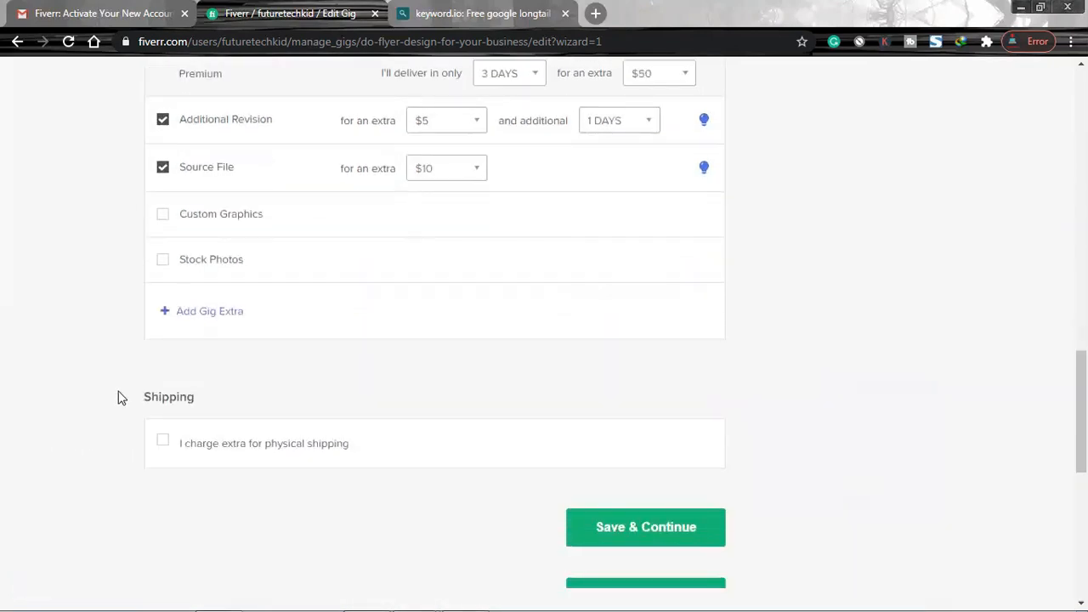
{"action": "left_click", "coordinate": [163, 216]}
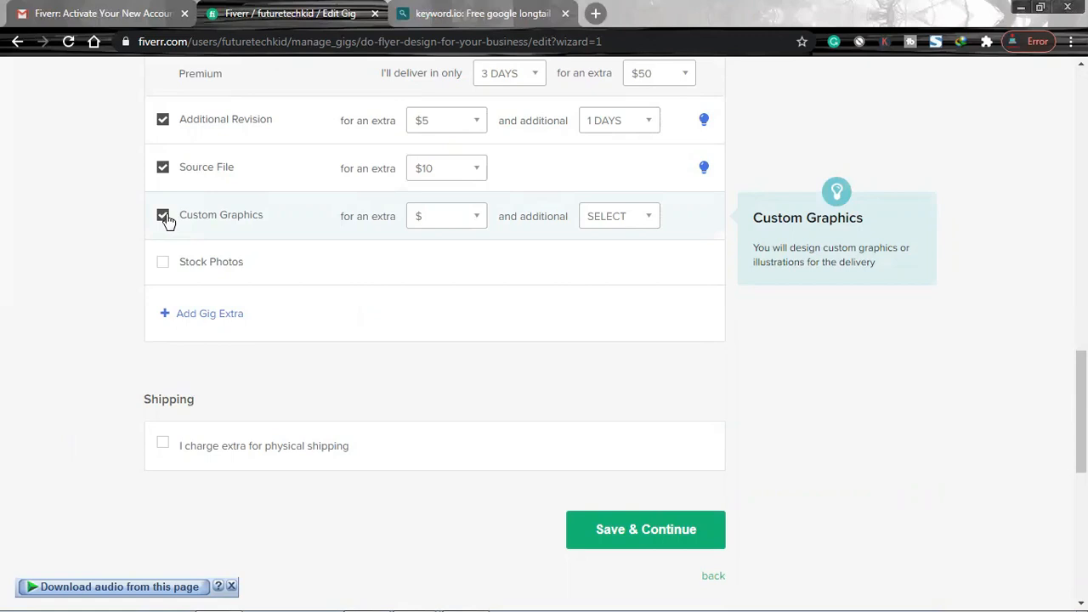
{"action": "left_click", "coordinate": [451, 220]}
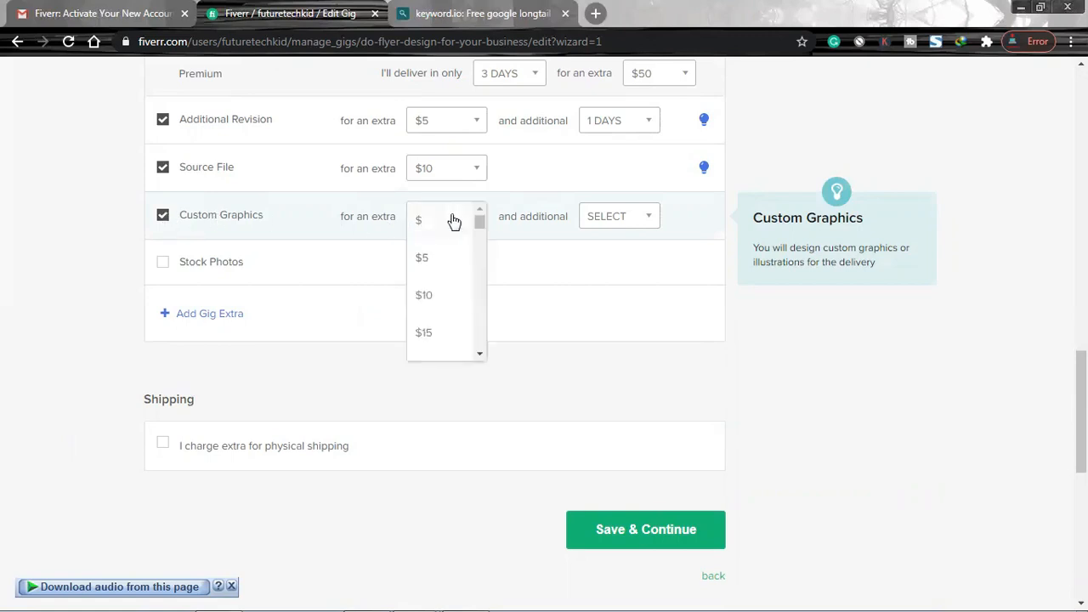
{"action": "left_click", "coordinate": [446, 332]}
{"action": "left_click", "coordinate": [617, 216]}
{"action": "left_click", "coordinate": [617, 268]}
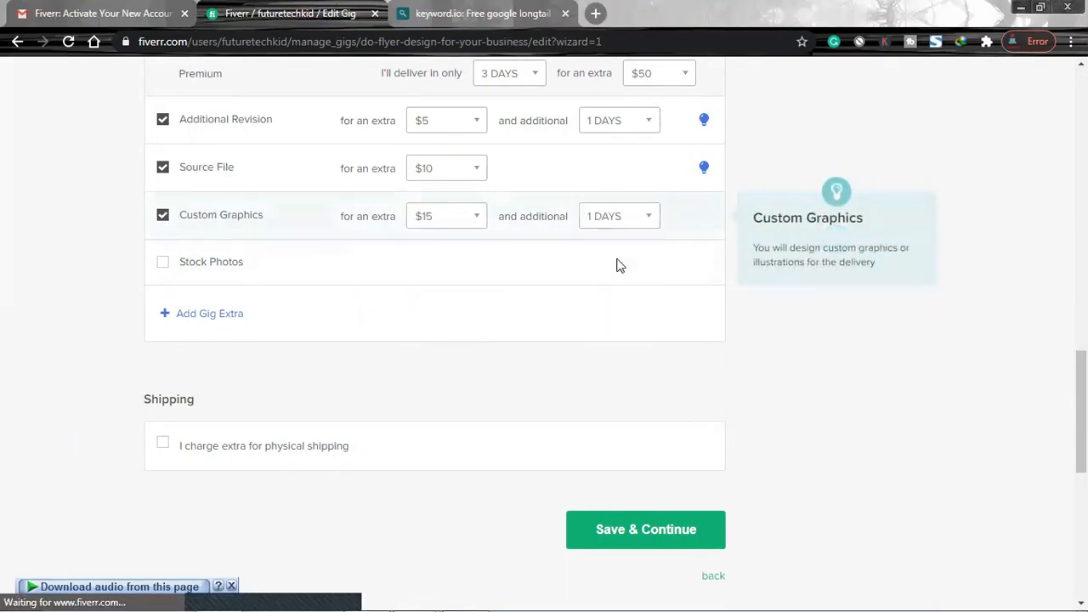
- Offer Stock Photos as an extra service and save the pricing to continue to Description & FAQ
{"action": "left_click", "coordinate": [162, 263]}
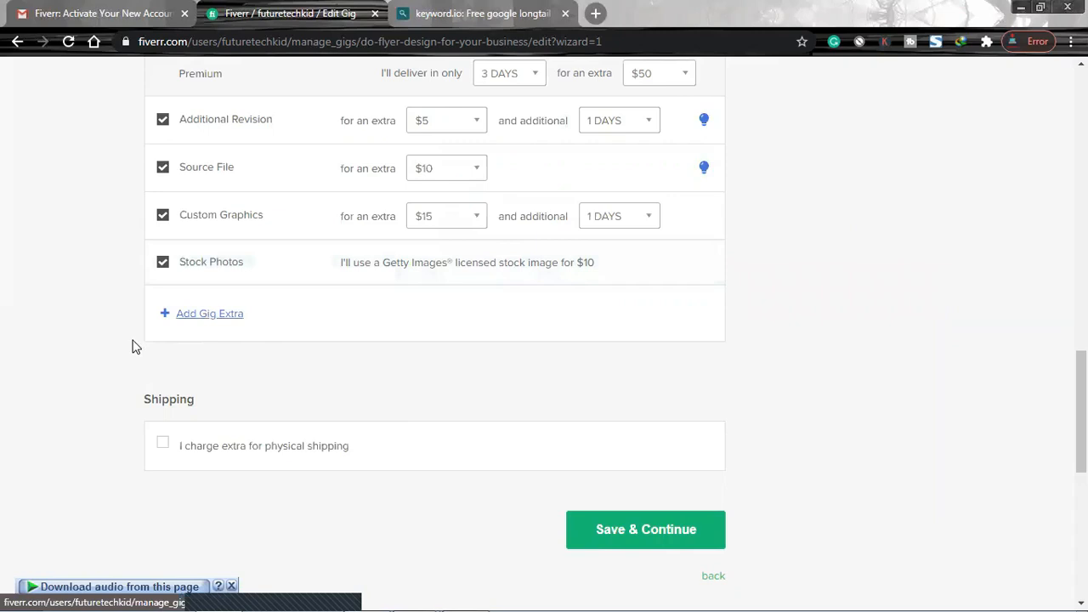
{"action": "scroll", "coordinate": [130, 342], "scroll_direction": "up", "scroll_amount": 1}
{"action": "scroll", "coordinate": [129, 336], "scroll_direction": "up", "scroll_amount": 2}
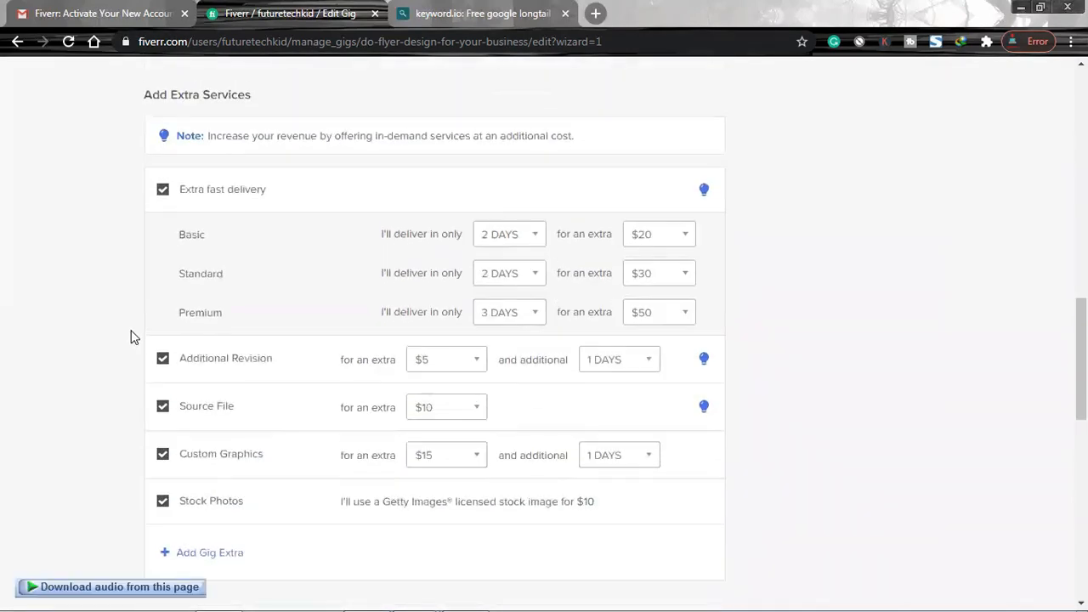
{"action": "scroll", "coordinate": [131, 337], "scroll_direction": "down", "scroll_amount": 4}
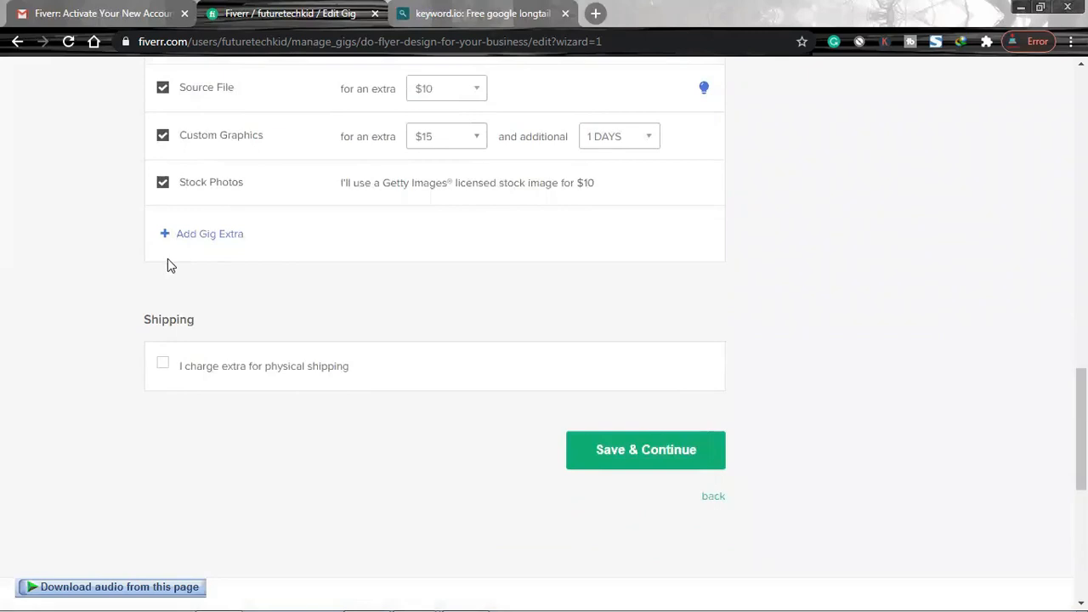
{"action": "left_click", "coordinate": [598, 455]}
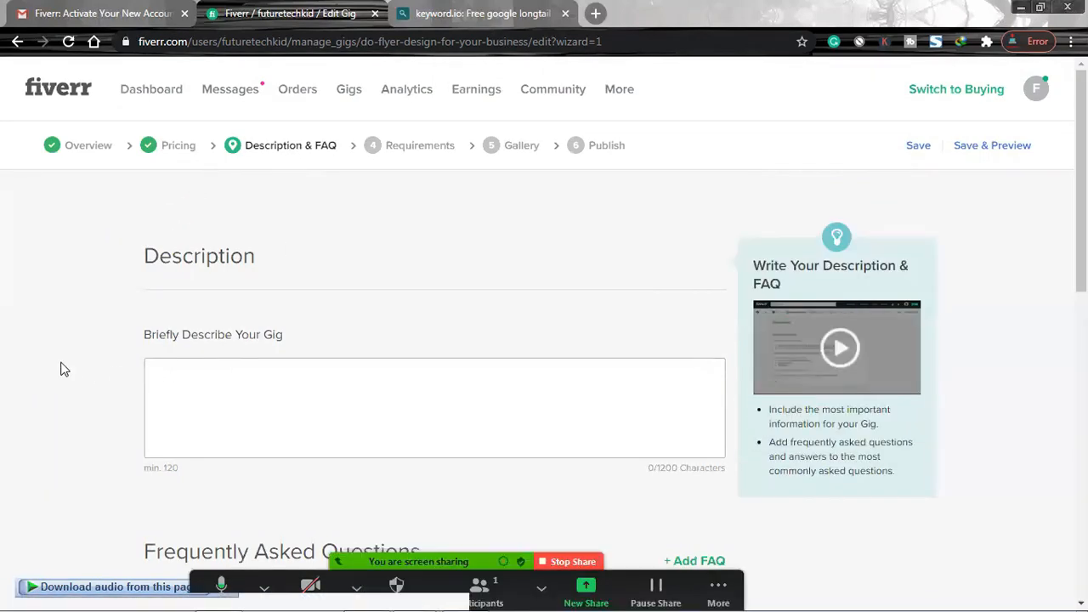
- Describe the gig as multi-color two-sided flyer design for a business, edited or redone whenever required, and save it without adding FAQs
{"action": "scroll", "coordinate": [65, 370], "scroll_direction": "down", "scroll_amount": 1}
{"action": "left_click", "coordinate": [226, 319]}
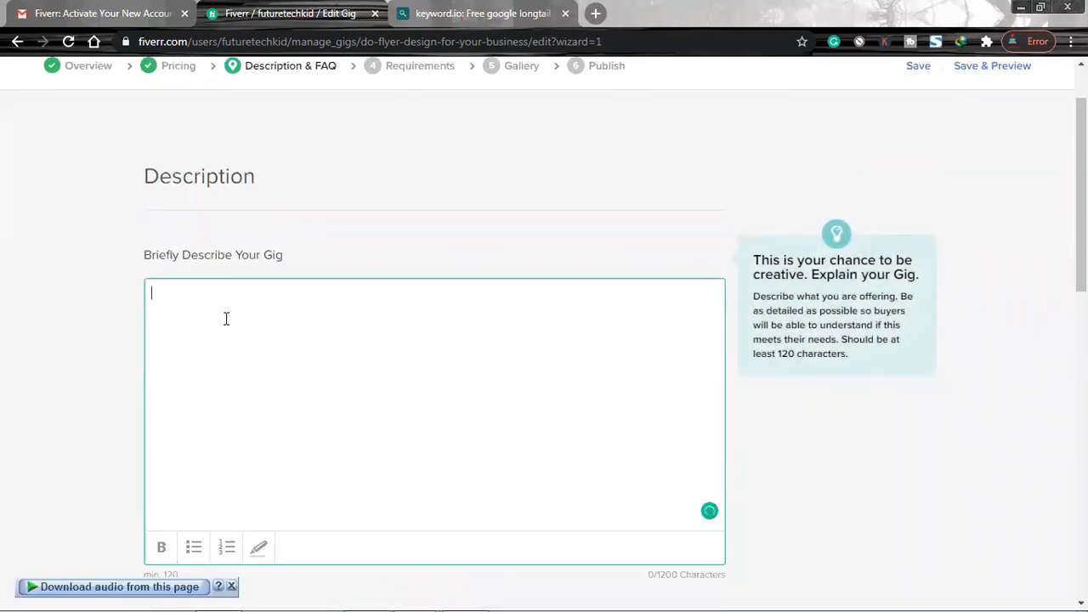
{"action": "type", "text": "I will Compu"}
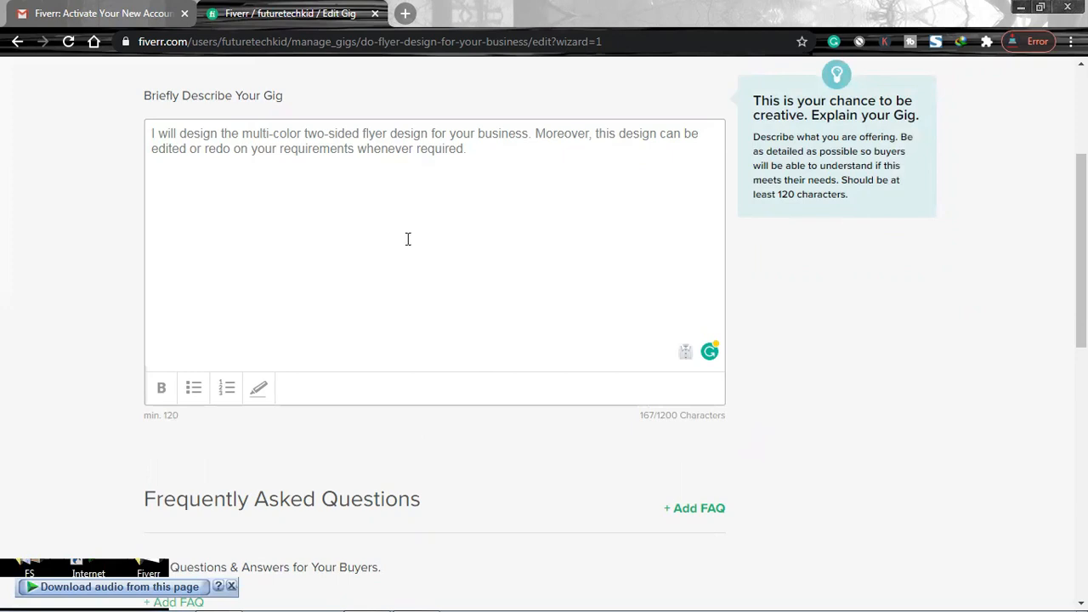
{"action": "scroll", "coordinate": [80, 340], "scroll_direction": "down", "scroll_amount": 3}
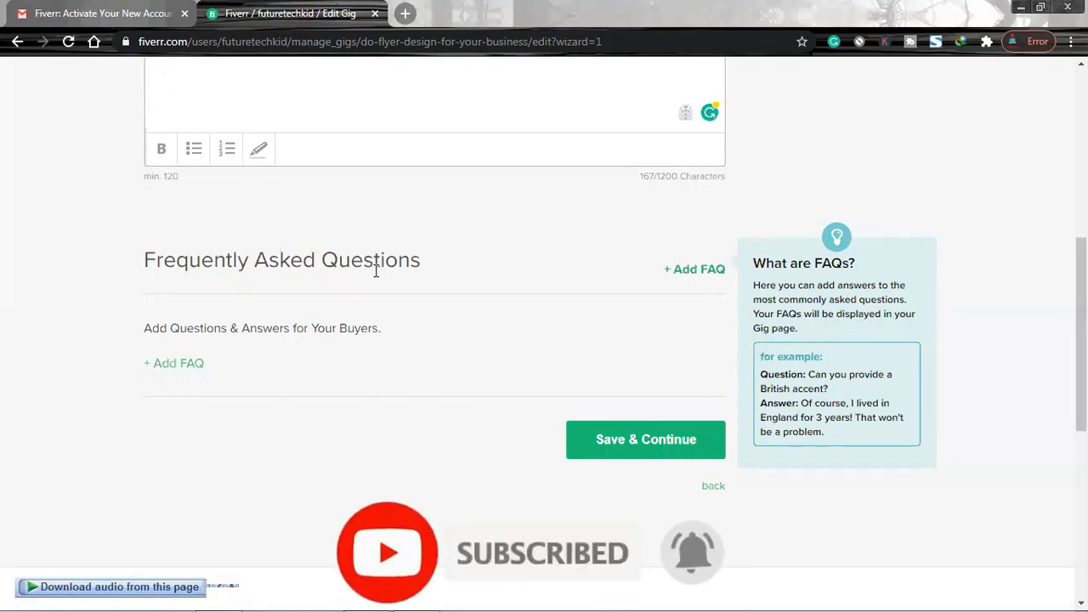
{"action": "left_click", "coordinate": [618, 440]}
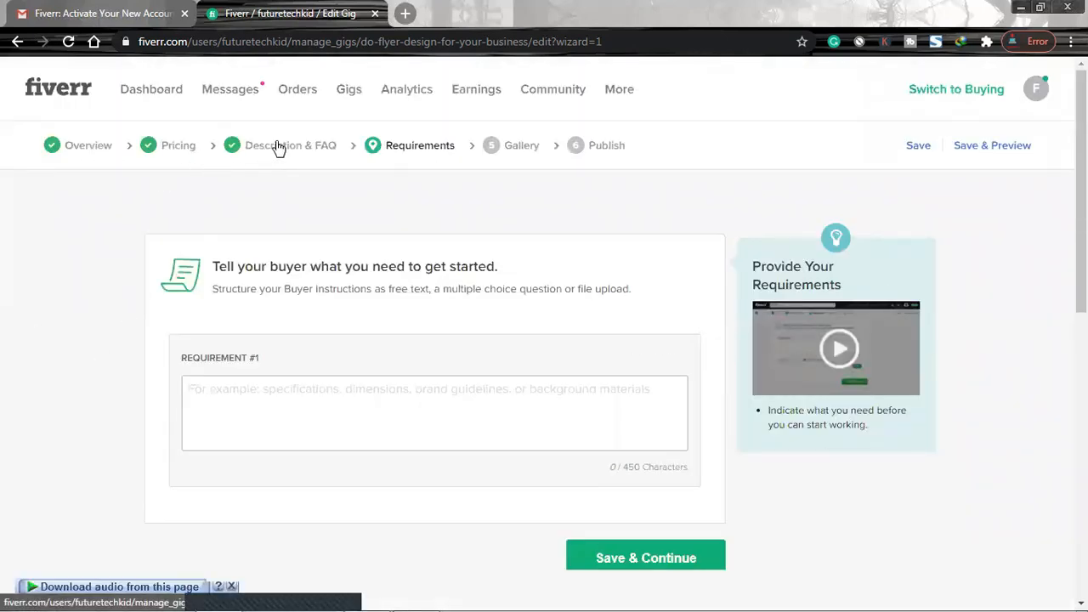
- Add the mandatory free-text requirement "I need the brief and the color scheme before the start of the work" and save to continue to Gallery
{"action": "left_click", "coordinate": [254, 397]}
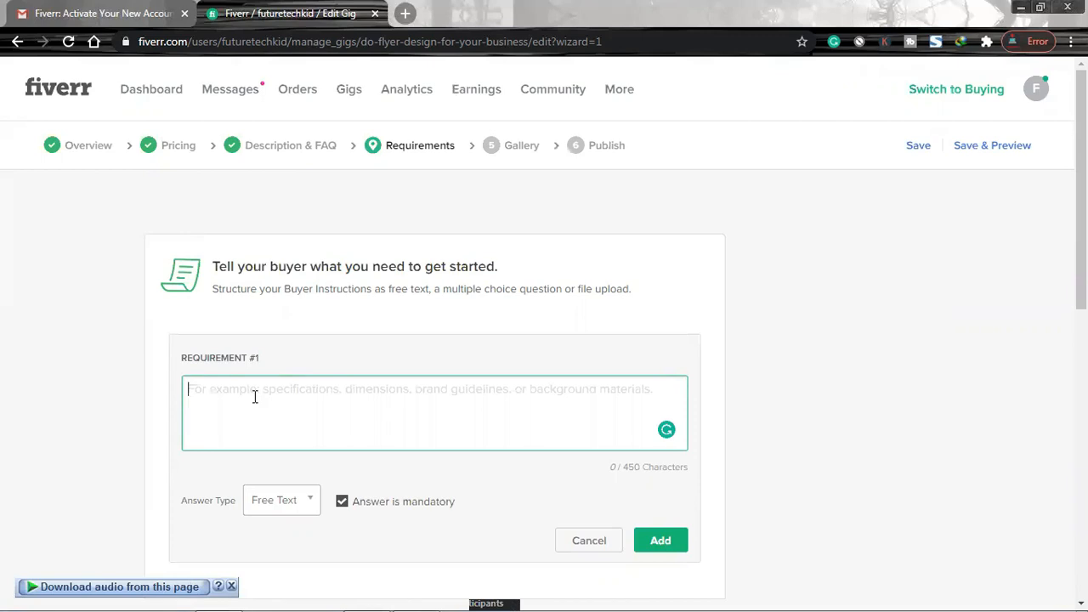
{"action": "type", "text": "I ne"}
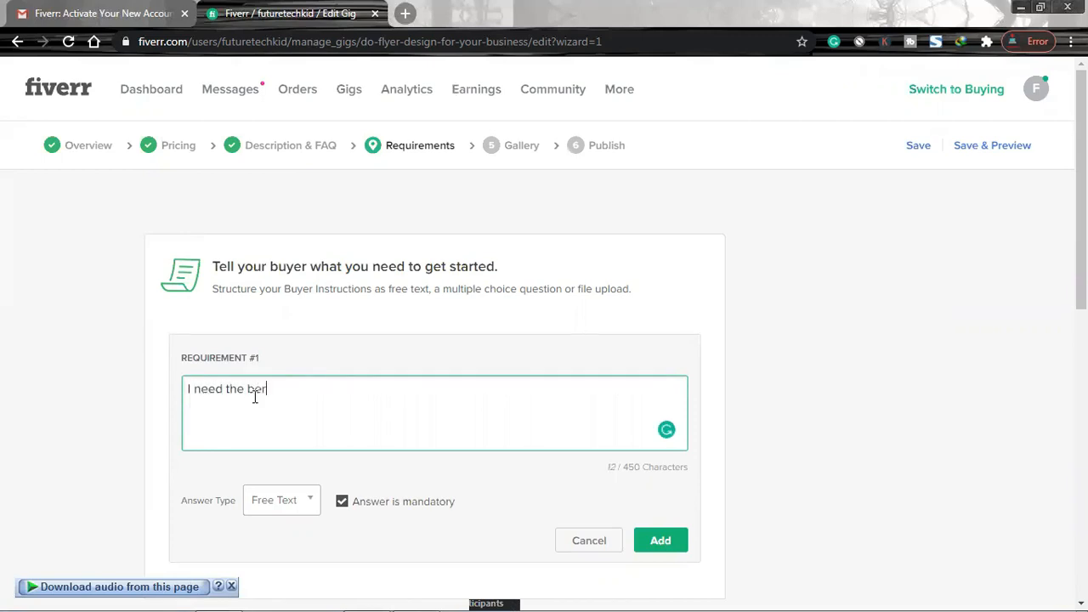
{"action": "type", "text": "ed the brief and the color sh"}
{"action": "type", "text": "e"}
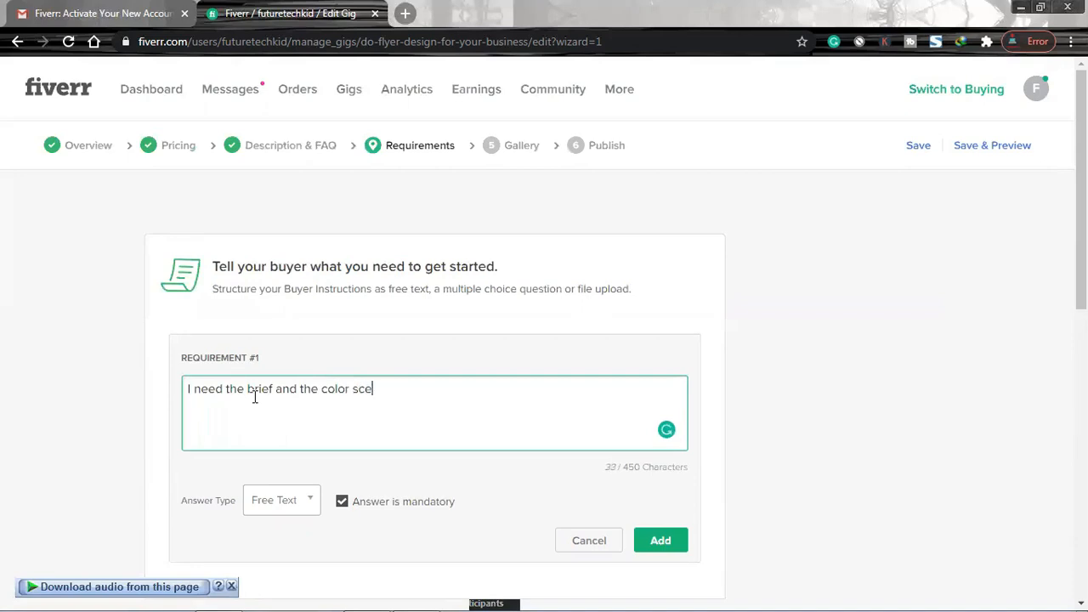
{"action": "type", "text": "wbe"}
{"action": "key", "text": "BackSpace"}
{"action": "key", "text": "BackSpace"}
{"action": "key", "text": "BackSpace"}
{"action": "type", "text": "before the start of the work"}
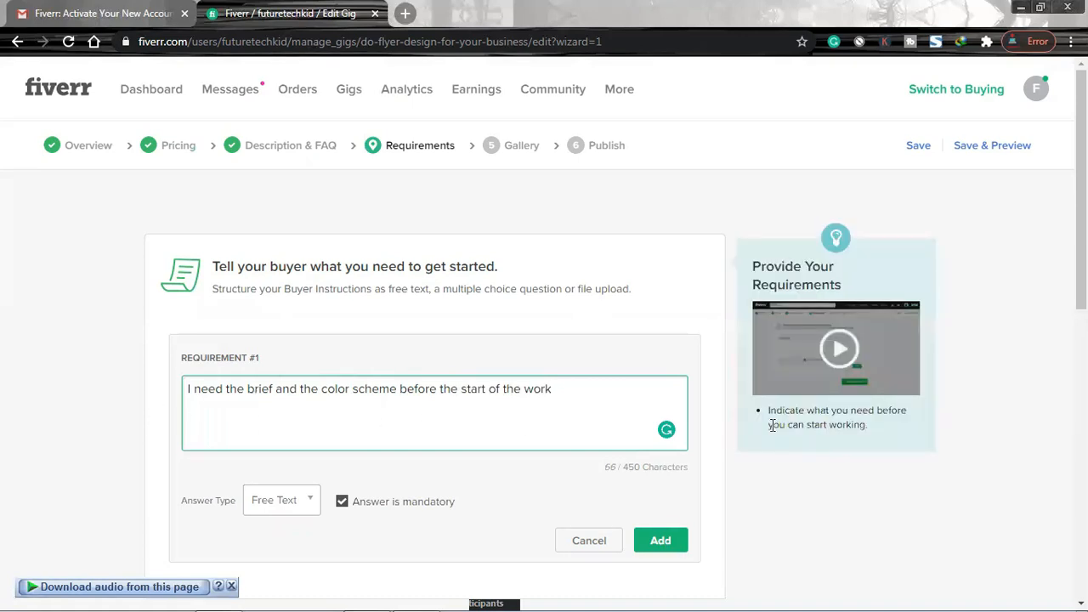
{"action": "scroll", "coordinate": [740, 416], "scroll_direction": "down", "scroll_amount": 2}
{"action": "left_click", "coordinate": [665, 388]}
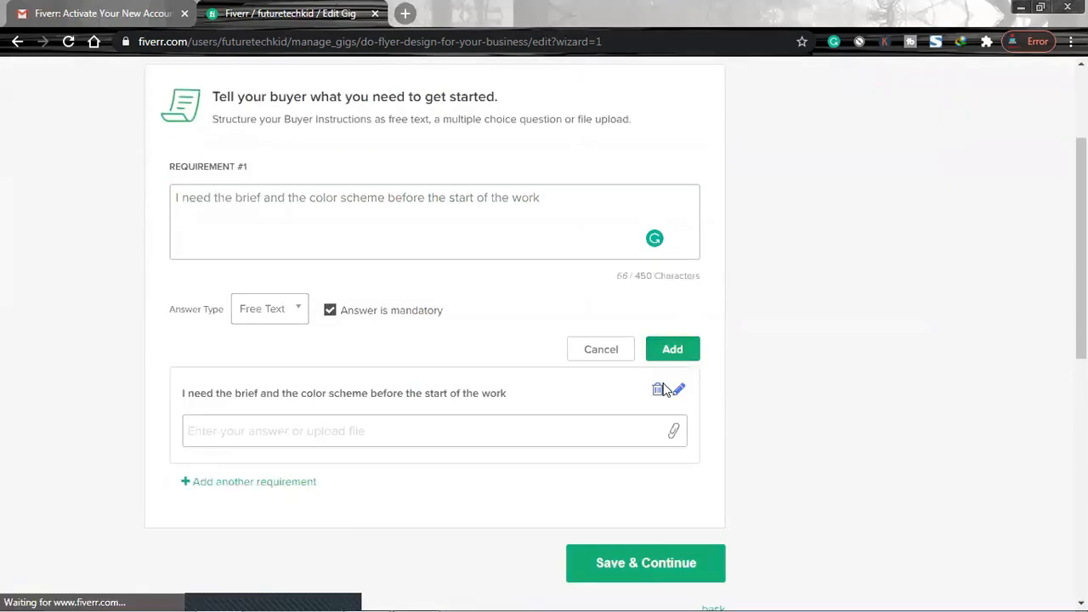
{"action": "left_click", "coordinate": [629, 356]}
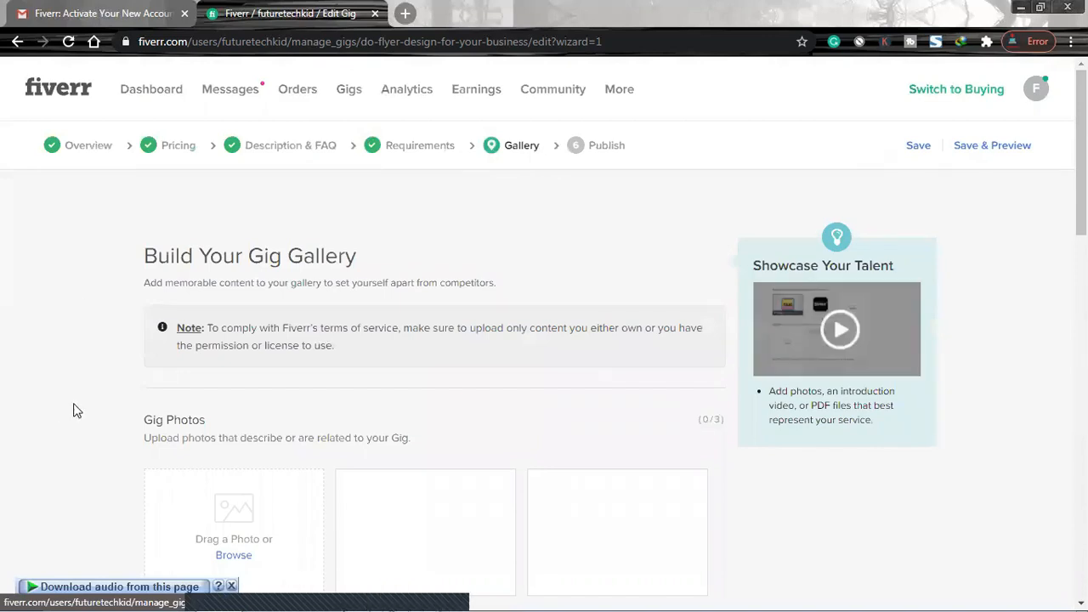
- Upload Flyer-Design-2018.jpg from the Desktop as the gig's first photo
{"action": "scroll", "coordinate": [99, 394], "scroll_direction": "down", "scroll_amount": 3}
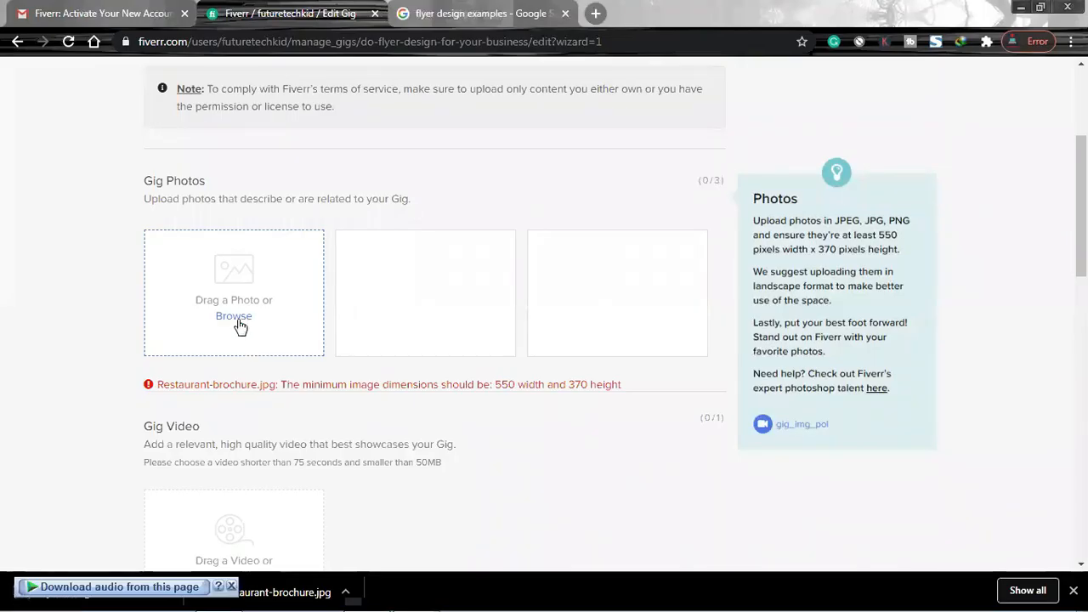
{"action": "left_click", "coordinate": [241, 321]}
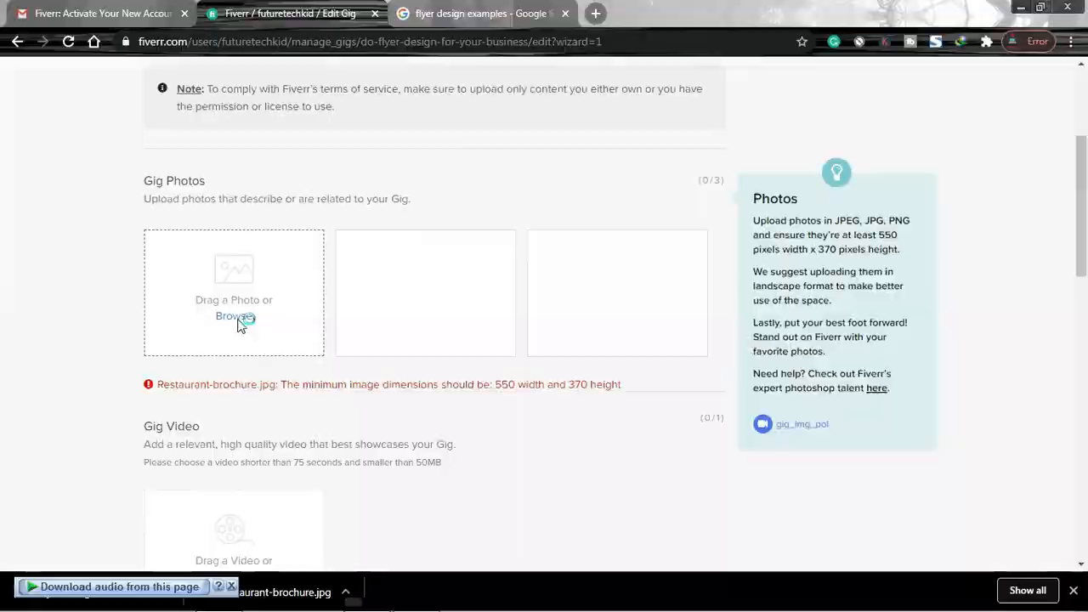
{"action": "left_click", "coordinate": [59, 110]}
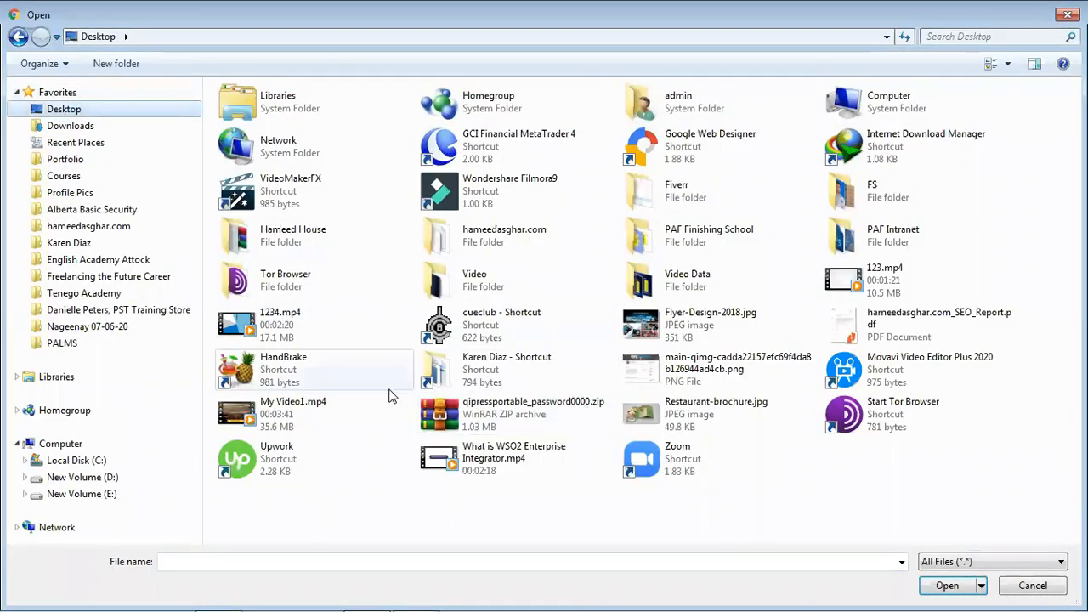
{"action": "double_click", "coordinate": [646, 323]}
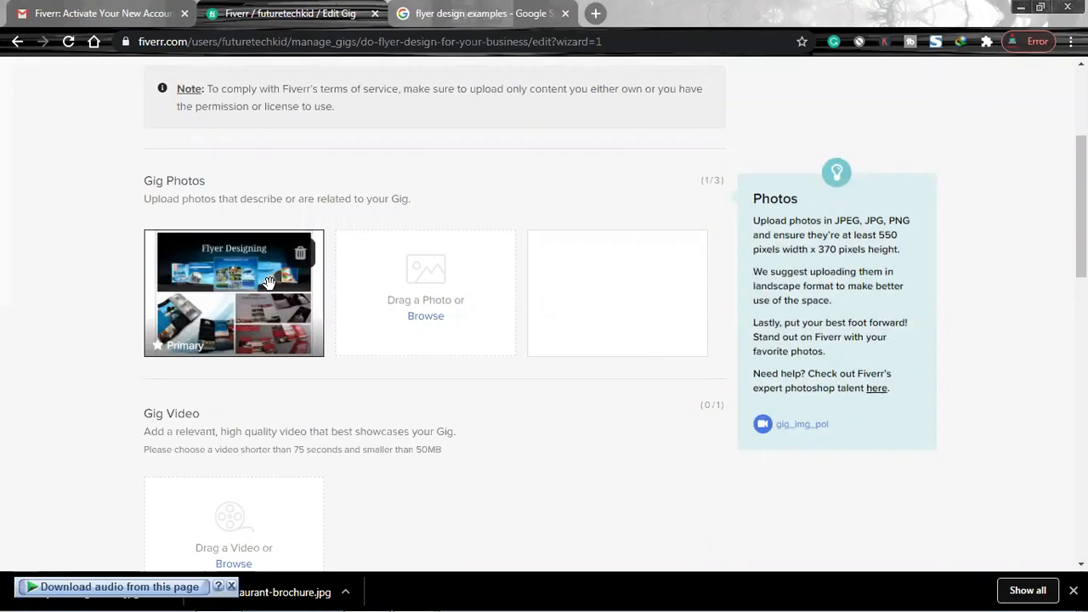
- Accept the content ownership declaration, save the gallery without a video or PDFs, and publish the gig
{"action": "scroll", "coordinate": [88, 304], "scroll_direction": "down", "scroll_amount": 1}
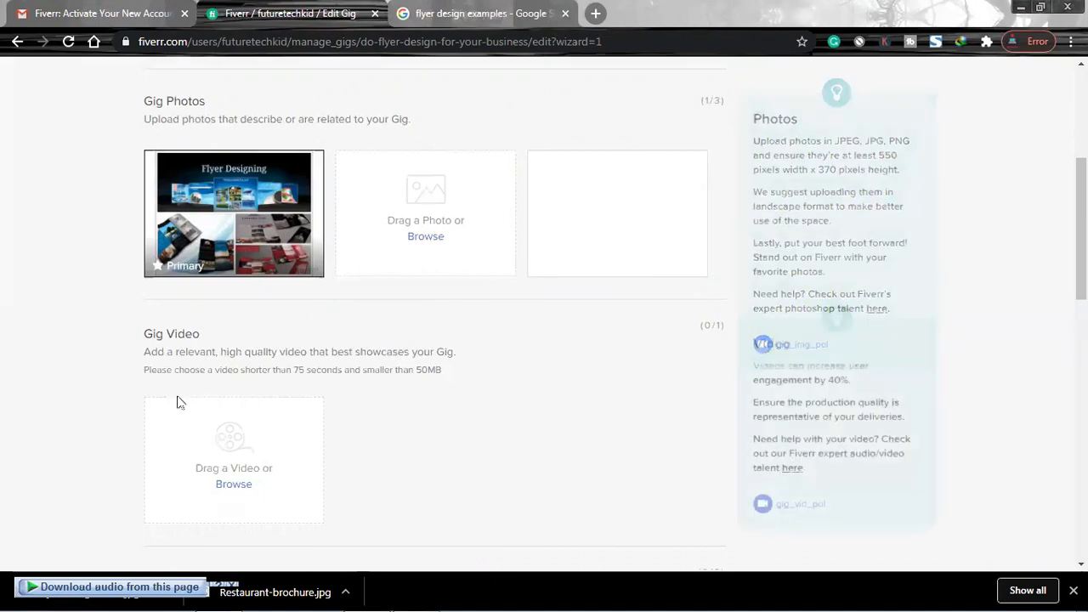
{"action": "scroll", "coordinate": [121, 402], "scroll_direction": "down", "scroll_amount": 1}
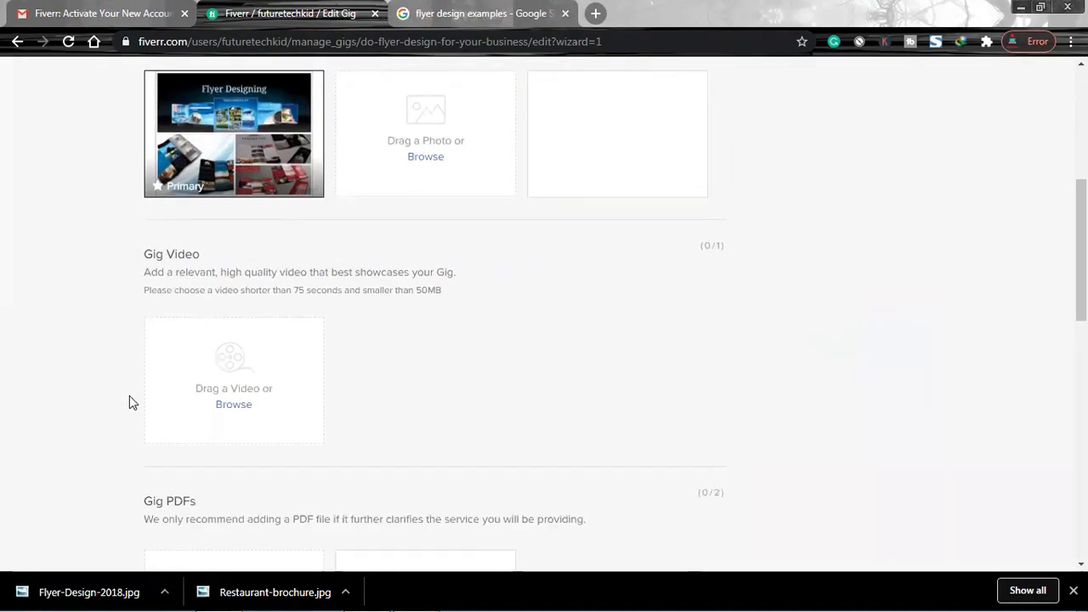
{"action": "scroll", "coordinate": [158, 425], "scroll_direction": "down", "scroll_amount": 3}
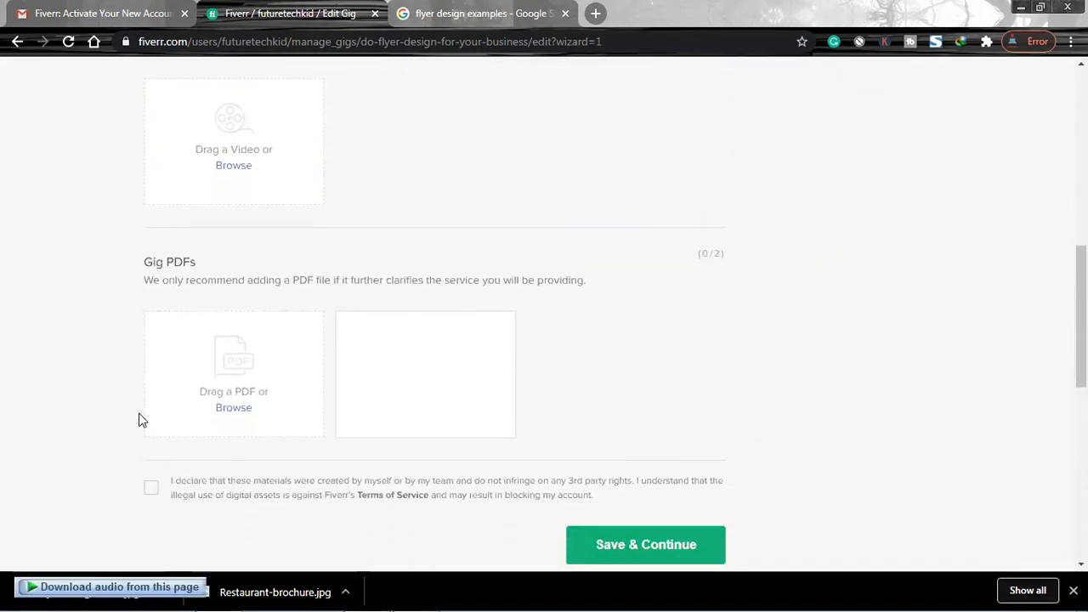
{"action": "scroll", "coordinate": [139, 417], "scroll_direction": "down", "scroll_amount": 1}
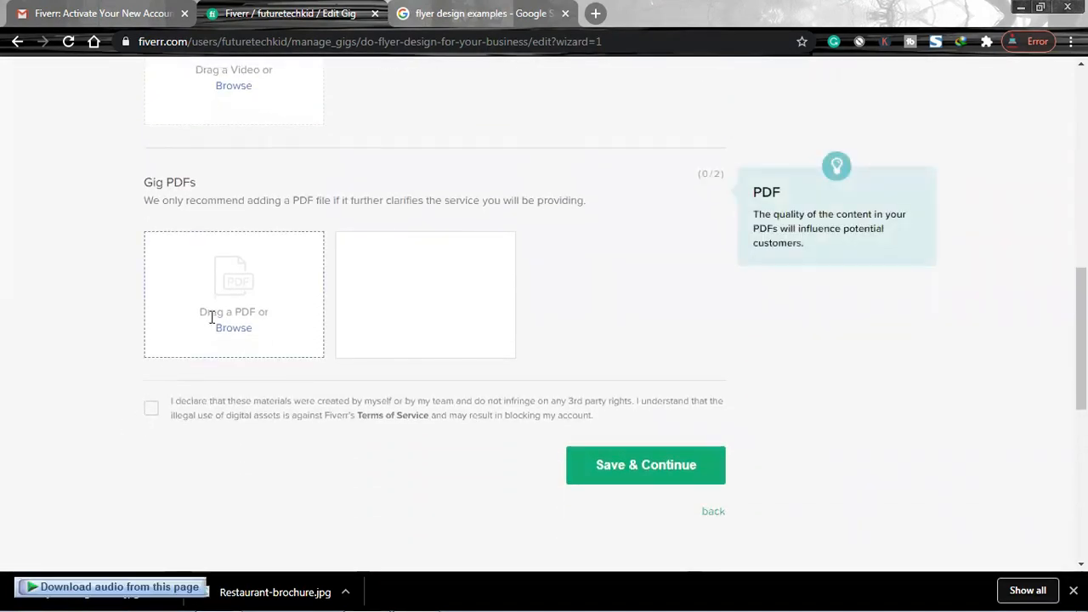
{"action": "left_click", "coordinate": [615, 473]}
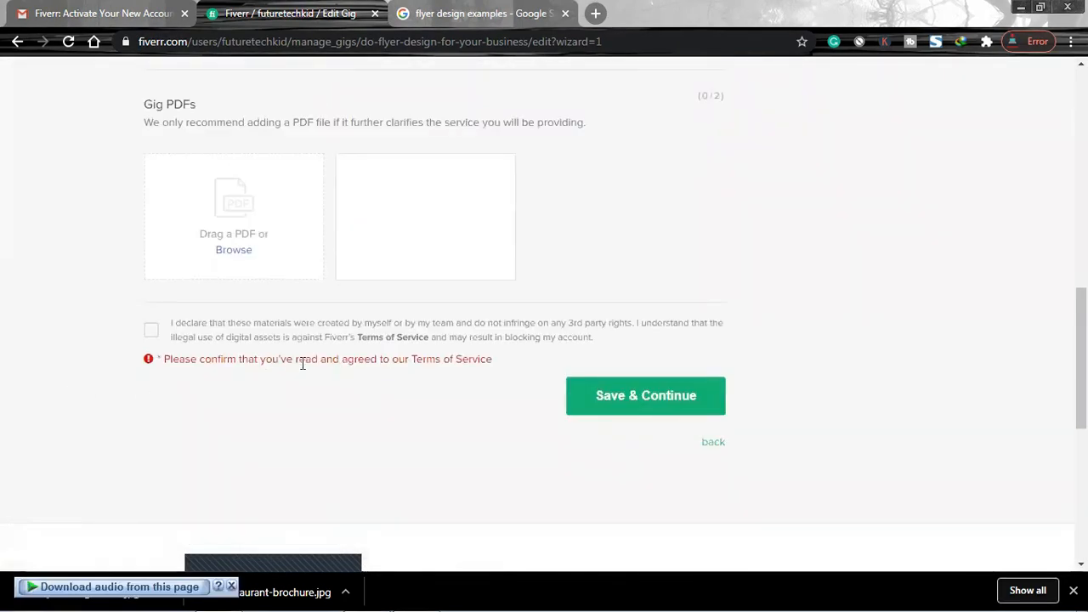
{"action": "left_click", "coordinate": [152, 336]}
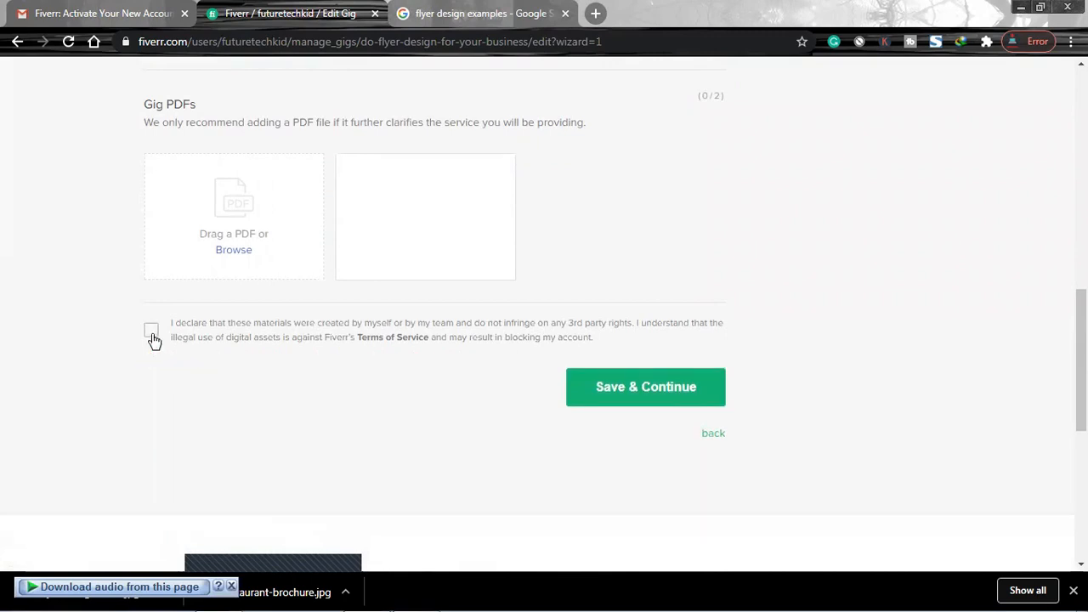
{"action": "left_click", "coordinate": [628, 388]}
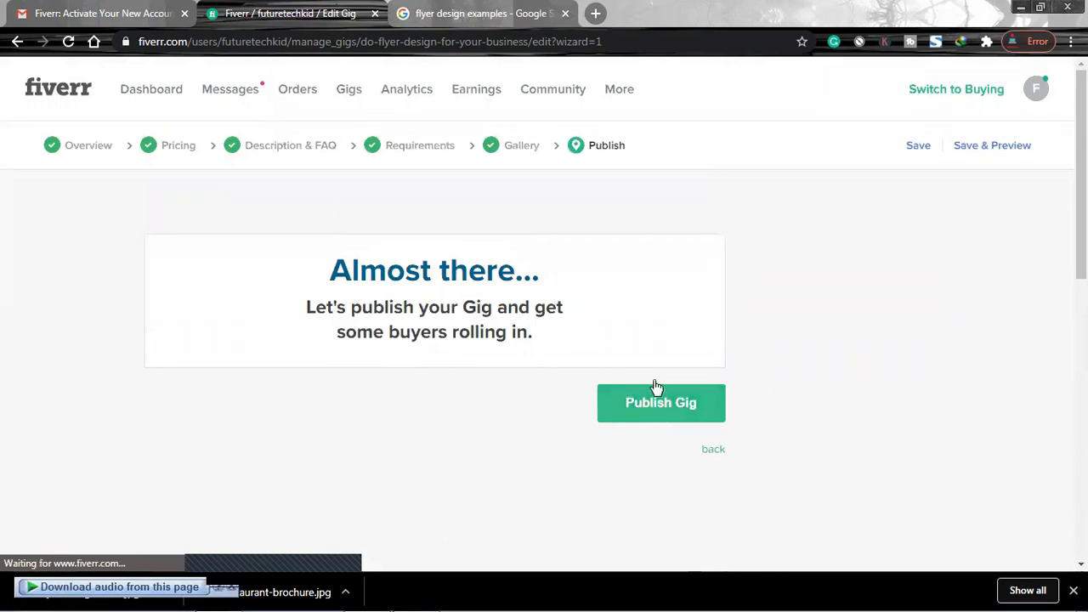
{"action": "left_click", "coordinate": [677, 415]}
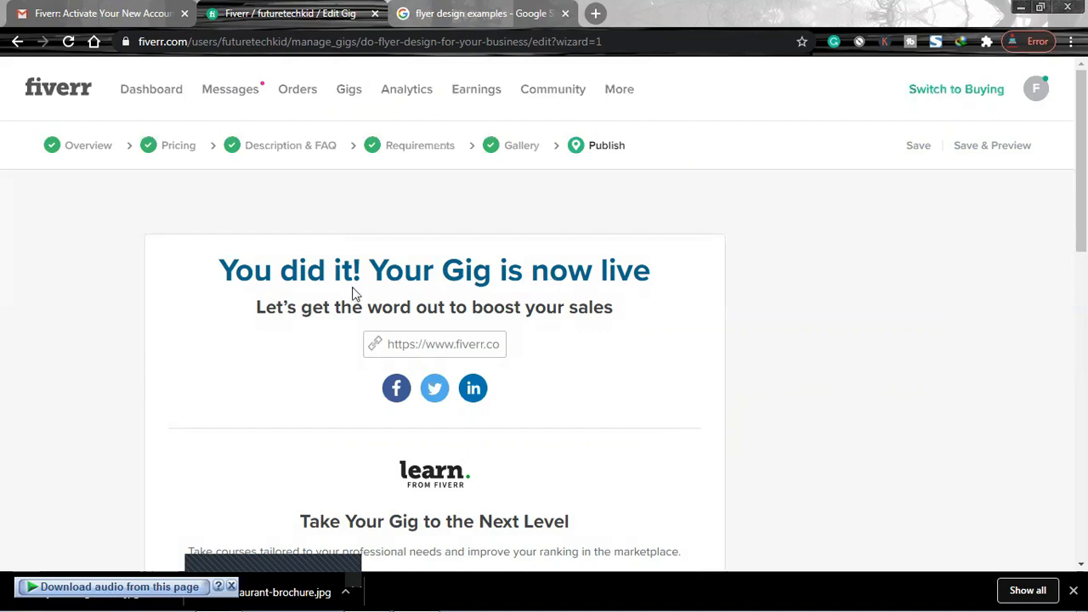
- Open the published gig's page and review its photo, Standard and Premium packages, and description
{"action": "left_click", "coordinate": [452, 343]}
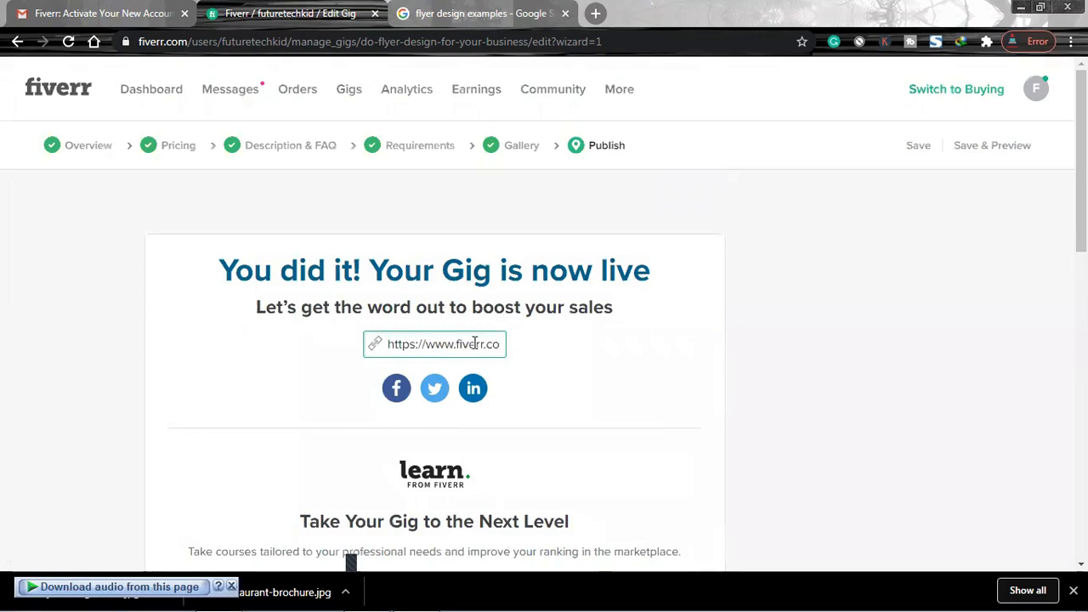
{"action": "left_click", "coordinate": [983, 146]}
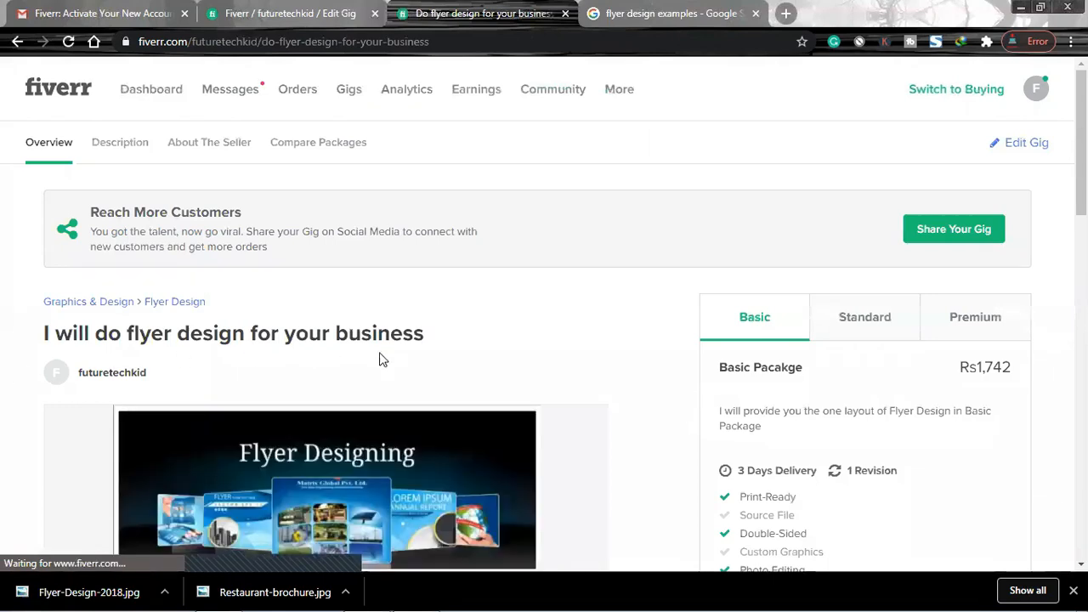
{"action": "scroll", "coordinate": [4, 374], "scroll_direction": "down", "scroll_amount": 3}
{"action": "scroll", "coordinate": [5, 374], "scroll_direction": "down", "scroll_amount": 1}
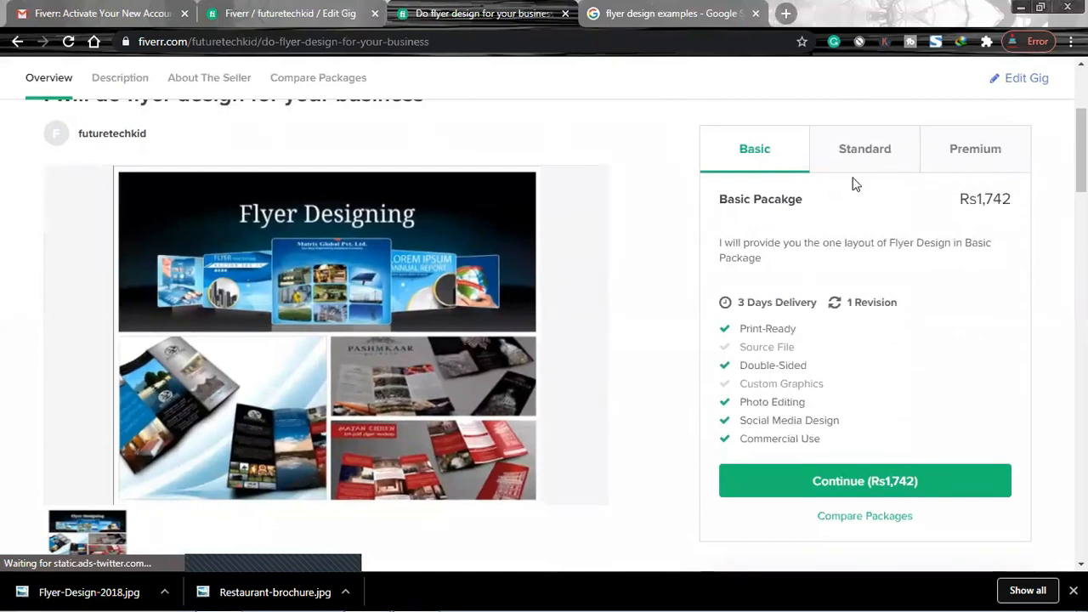
{"action": "left_click", "coordinate": [860, 149]}
{"action": "left_click", "coordinate": [958, 143]}
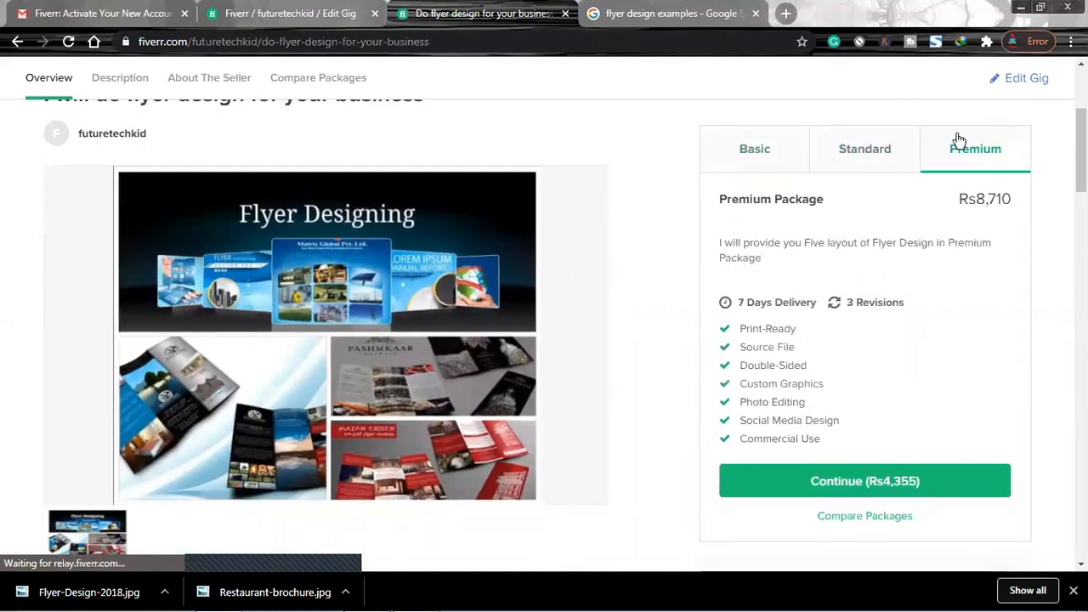
{"action": "scroll", "coordinate": [850, 463], "scroll_direction": "down", "scroll_amount": 2}
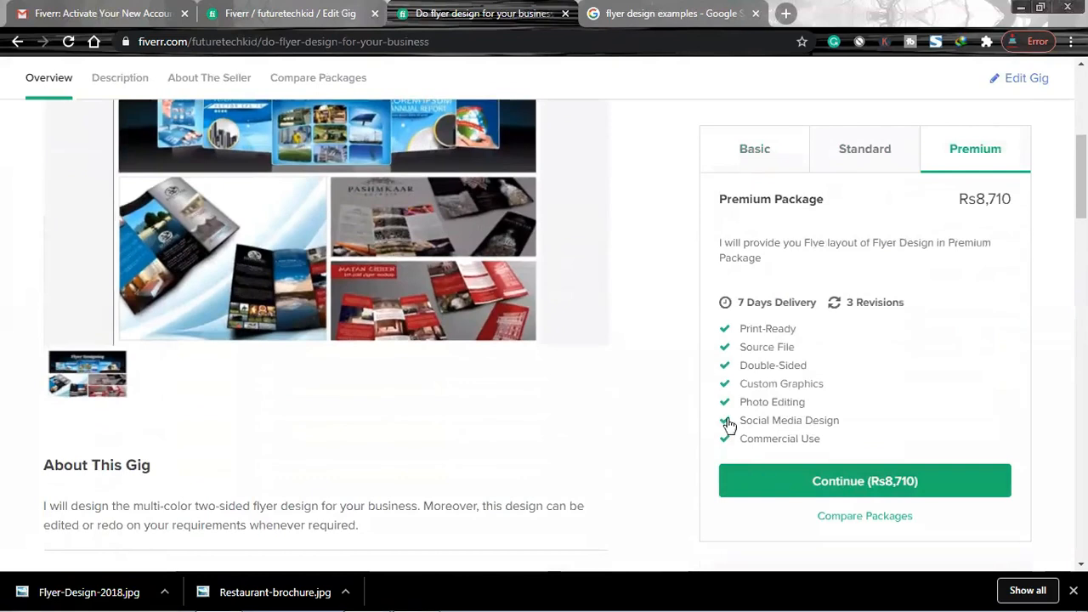
{"action": "scroll", "coordinate": [673, 384], "scroll_direction": "down", "scroll_amount": 2}
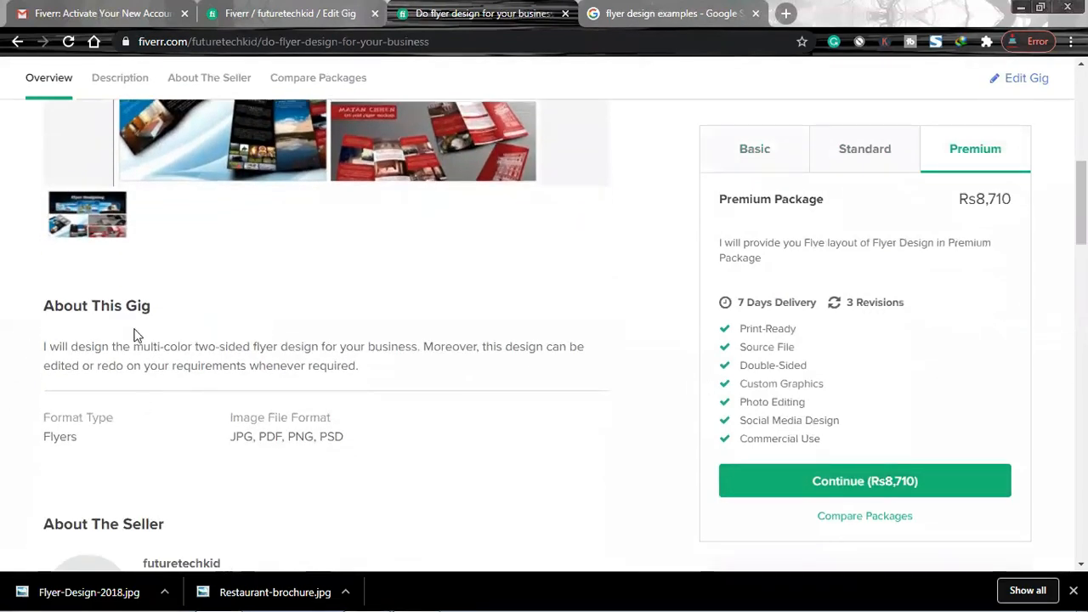
{"action": "scroll", "coordinate": [219, 462], "scroll_direction": "down", "scroll_amount": 3}
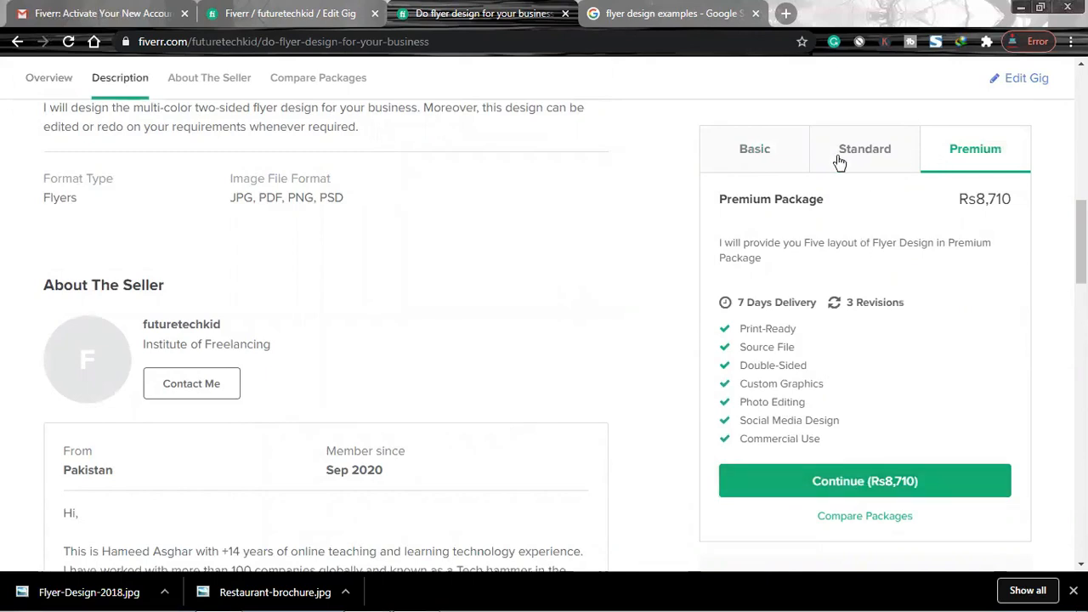
- Compare the details of the Basic, Standard and Premium packages on the gig page
{"action": "left_click", "coordinate": [755, 164]}
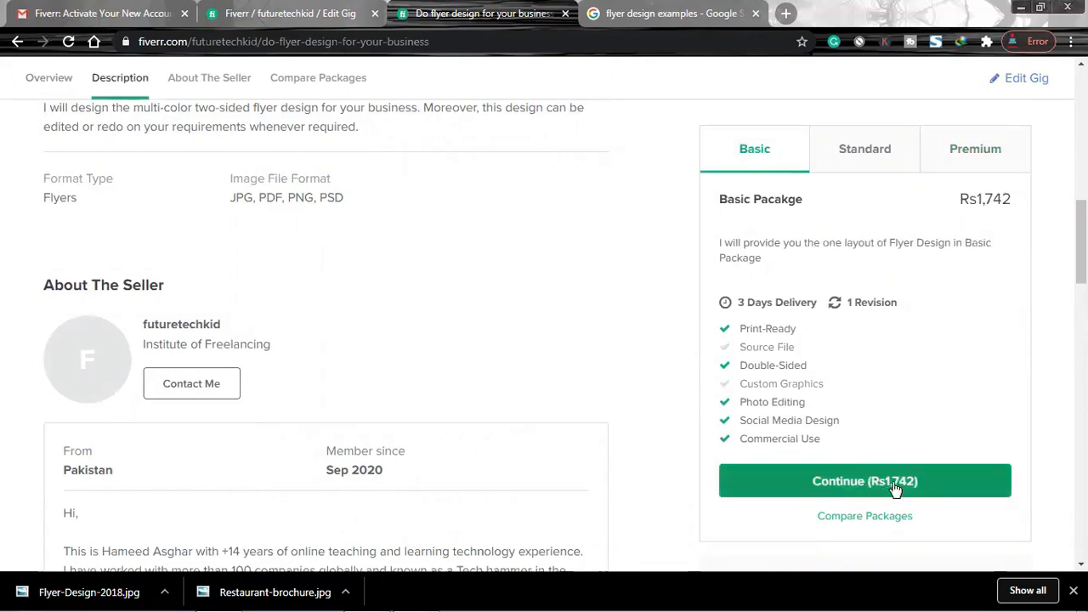
{"action": "left_click", "coordinate": [879, 160]}
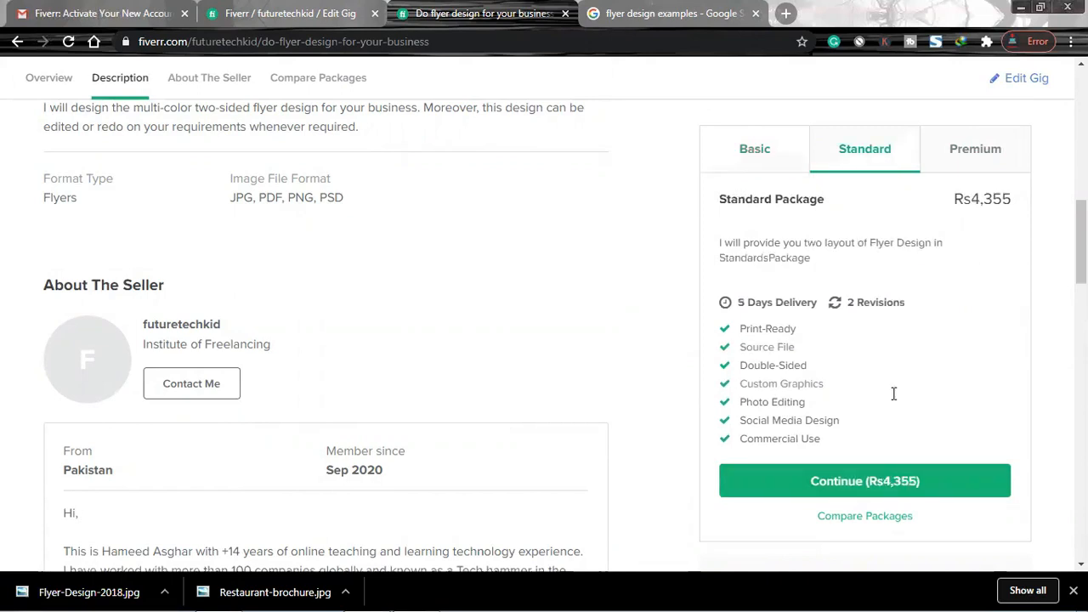
{"action": "left_click", "coordinate": [949, 149]}
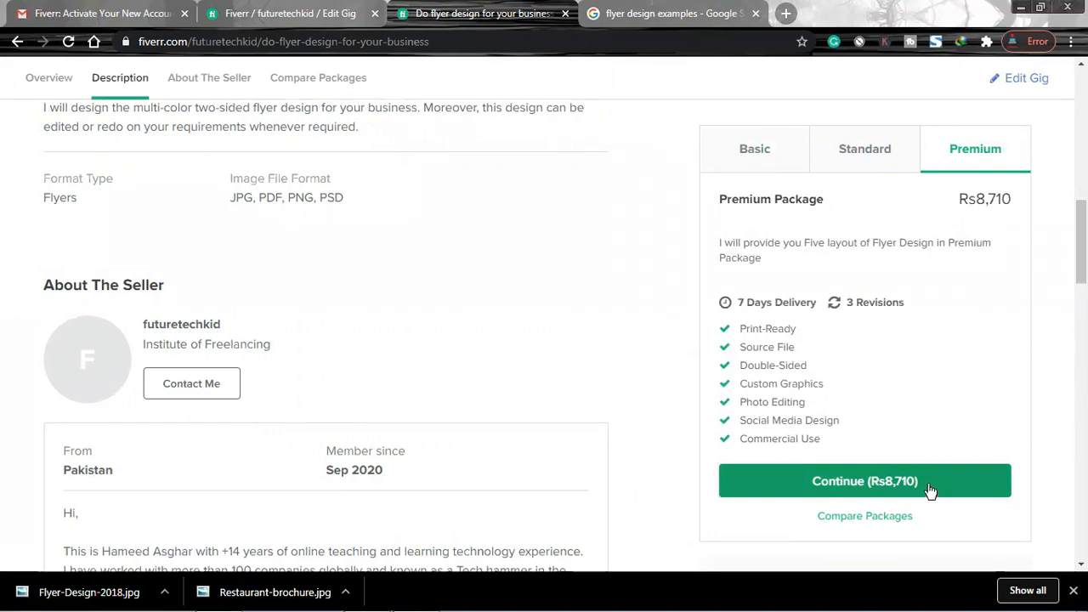
- Review the seller profile, package comparison table and related tags, and return to the gig's description
{"action": "scroll", "coordinate": [3, 357], "scroll_direction": "down", "scroll_amount": 2}
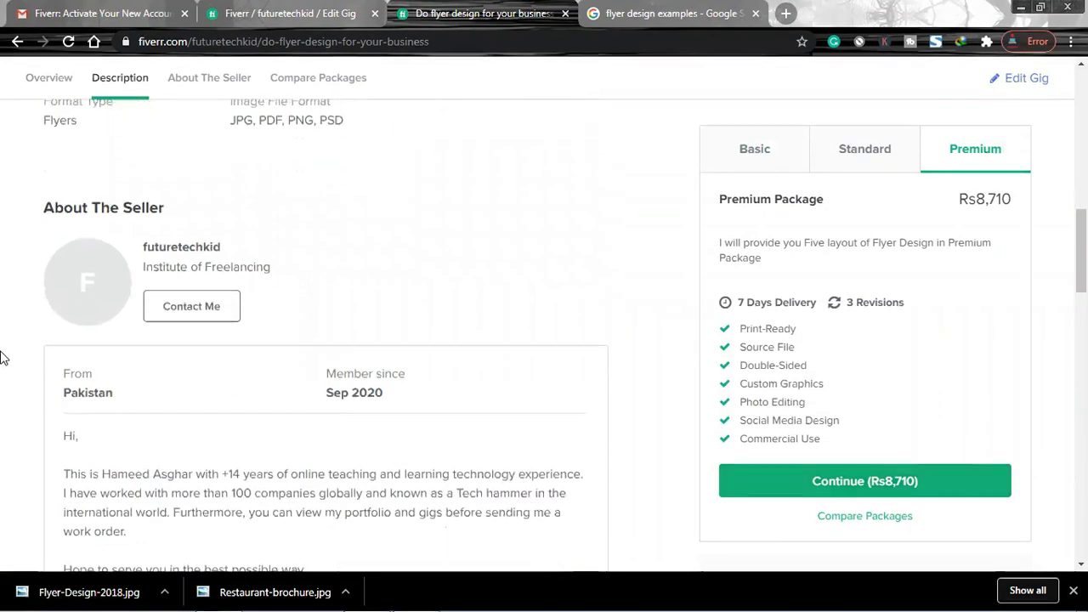
{"action": "scroll", "coordinate": [2, 357], "scroll_direction": "down", "scroll_amount": 3}
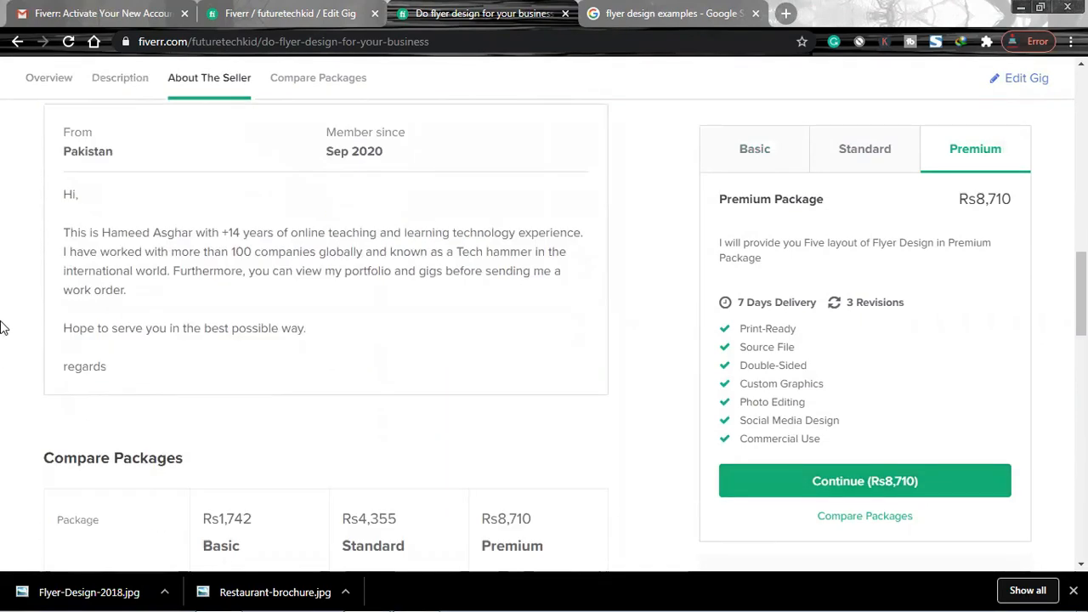
{"action": "scroll", "coordinate": [15, 310], "scroll_direction": "down", "scroll_amount": 5}
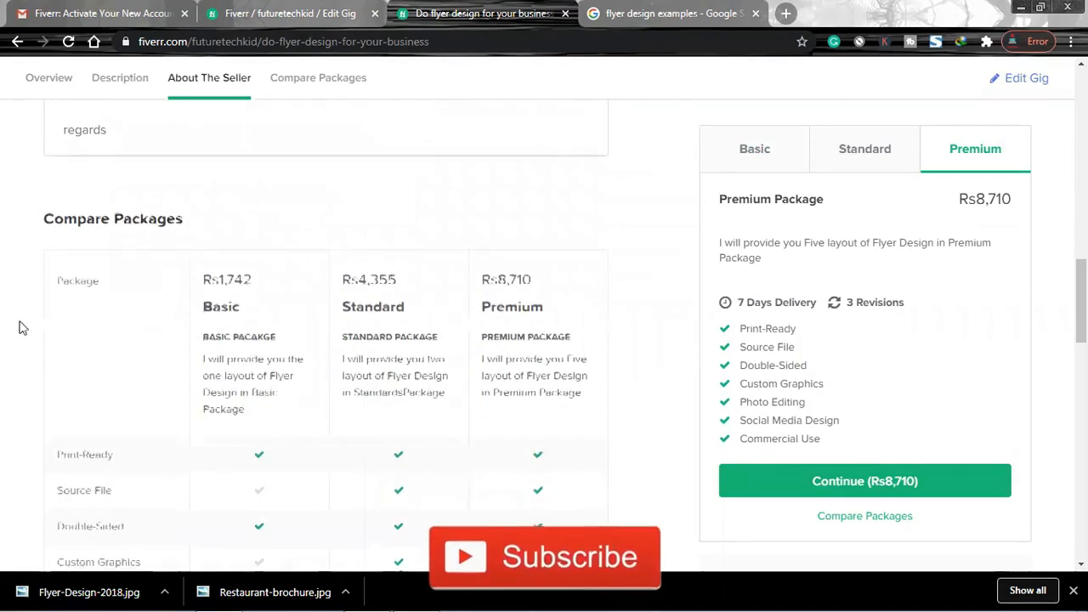
{"action": "scroll", "coordinate": [24, 329], "scroll_direction": "down", "scroll_amount": 7}
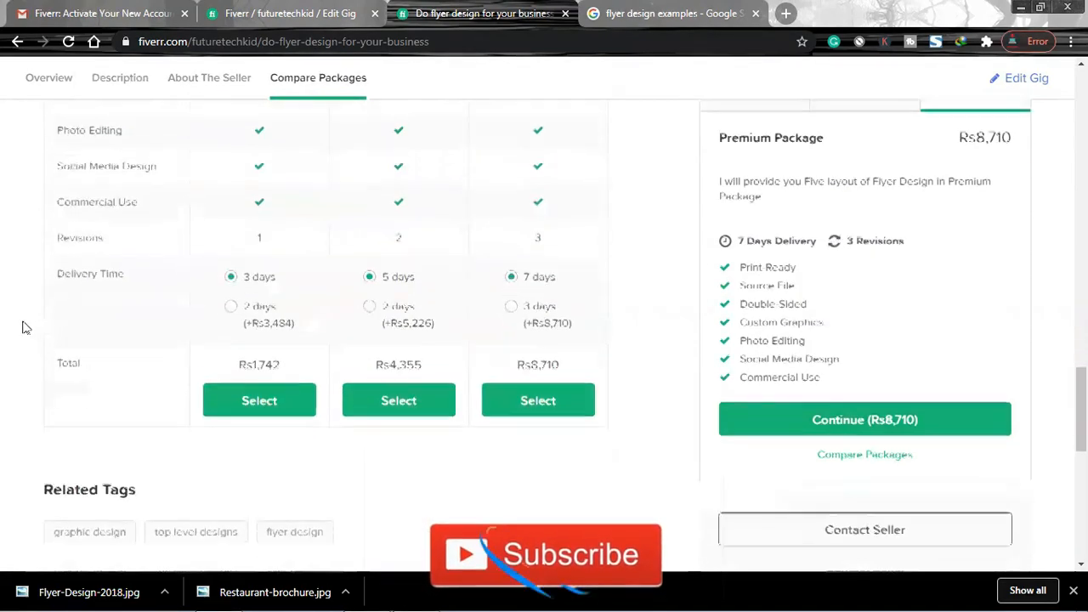
{"action": "scroll", "coordinate": [24, 328], "scroll_direction": "down", "scroll_amount": 2}
{"action": "scroll", "coordinate": [25, 328], "scroll_direction": "up", "scroll_amount": 12}
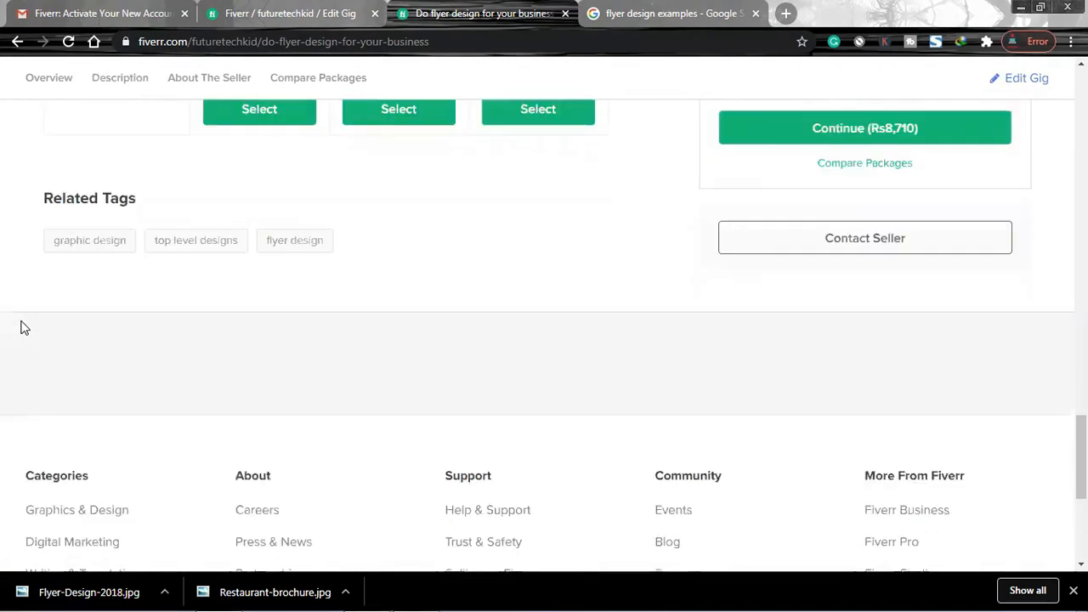
{"action": "scroll", "coordinate": [25, 328], "scroll_direction": "up", "scroll_amount": 10}
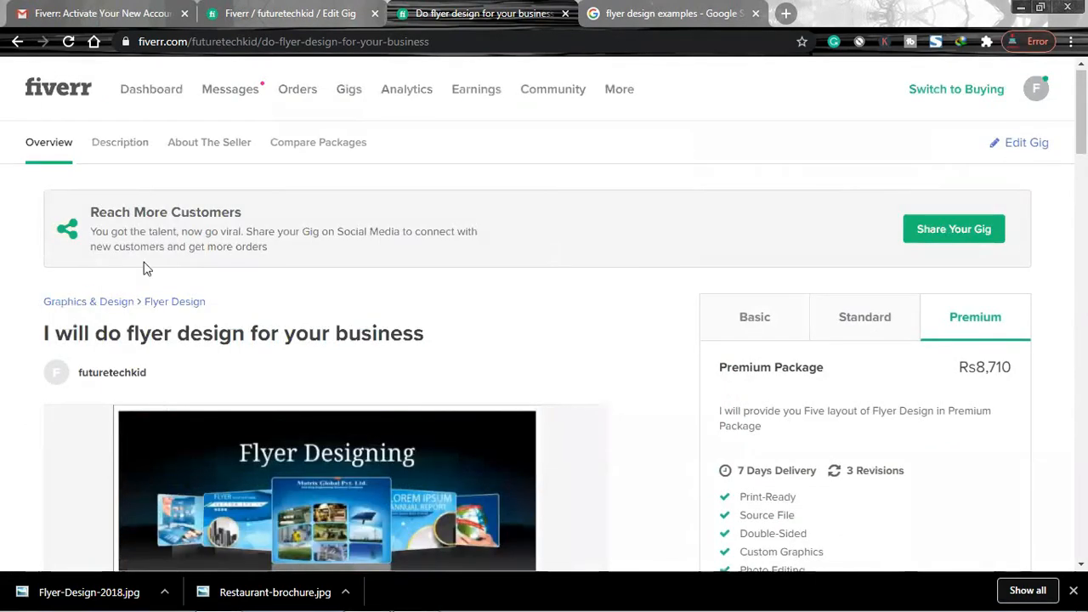
{"action": "left_click", "coordinate": [132, 149]}
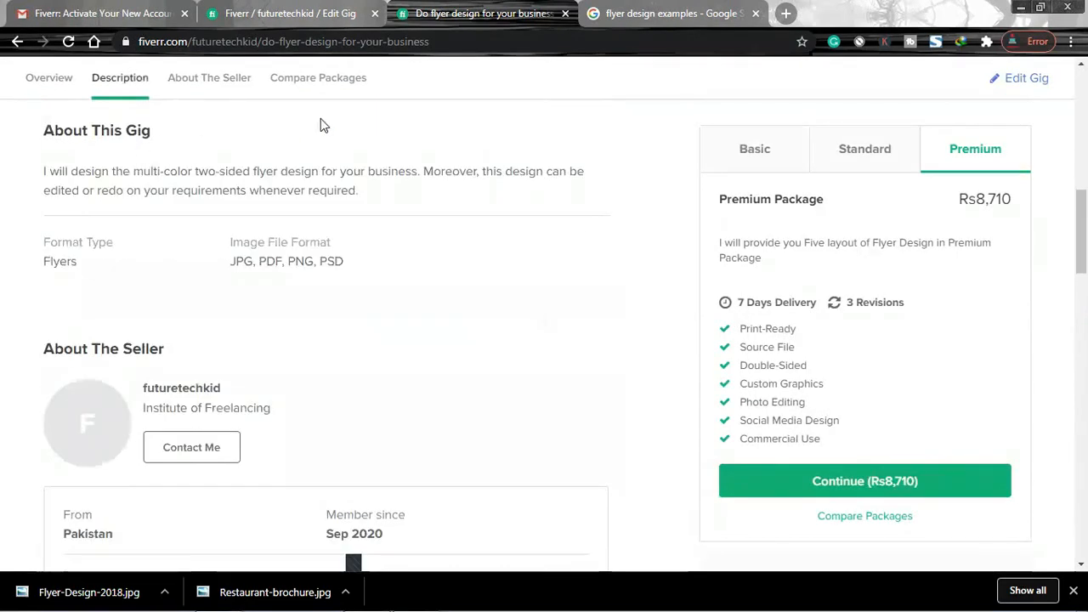
- Open the gig management page and review the active flyer design gig's statistics and available actions
{"action": "scroll", "coordinate": [247, 225], "scroll_direction": "up", "scroll_amount": 5}
{"action": "scroll", "coordinate": [265, 216], "scroll_direction": "up", "scroll_amount": 3}
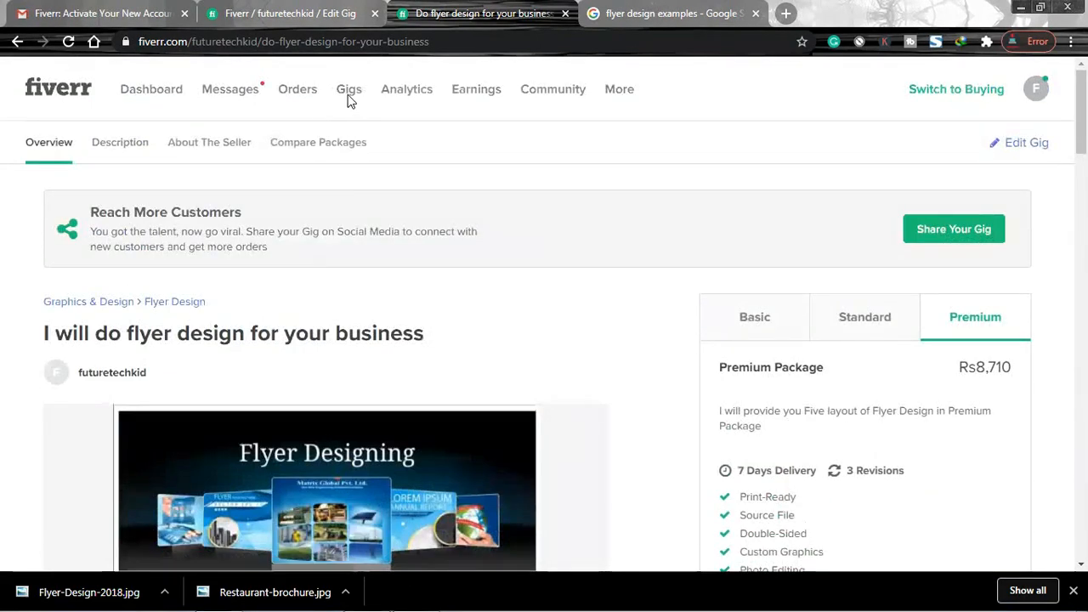
{"action": "left_click", "coordinate": [349, 91]}
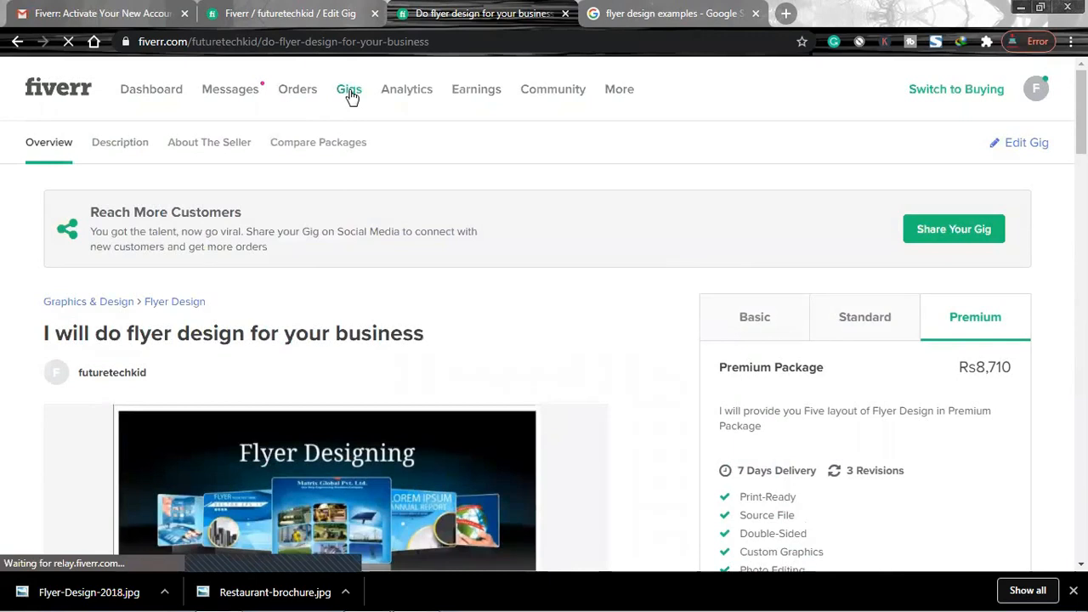
{"action": "scroll", "coordinate": [2, 391], "scroll_direction": "down", "scroll_amount": 2}
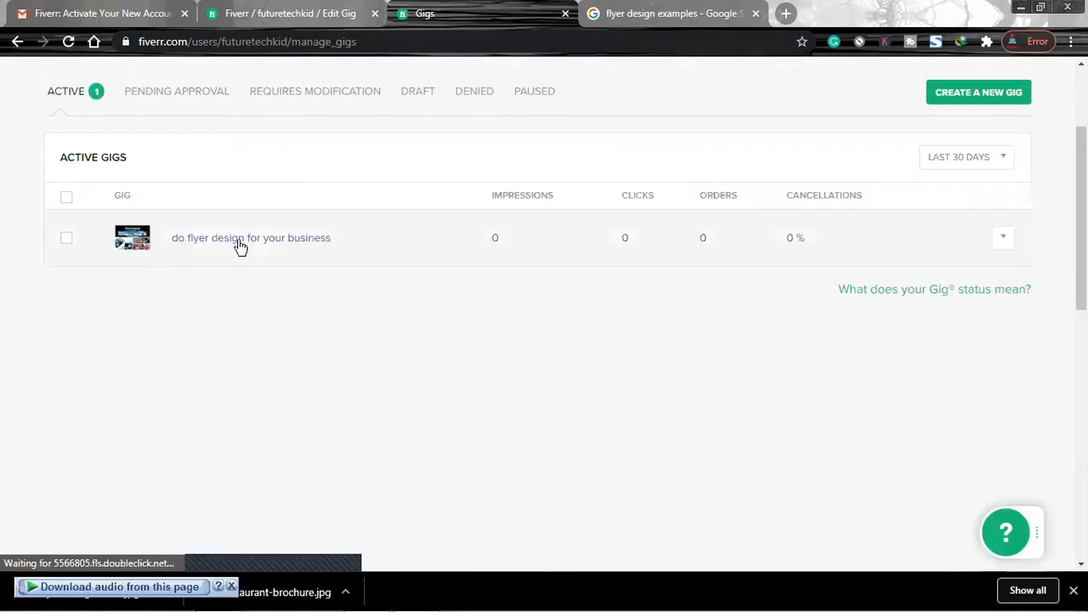
{"action": "left_click", "coordinate": [1003, 242]}
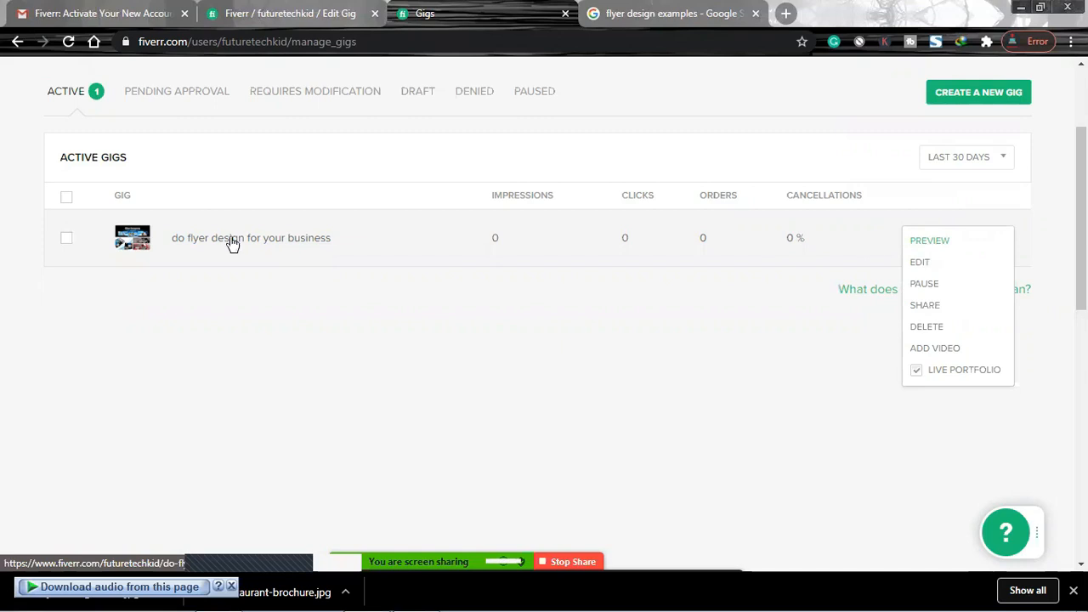
{"action": "left_click", "coordinate": [216, 451]}
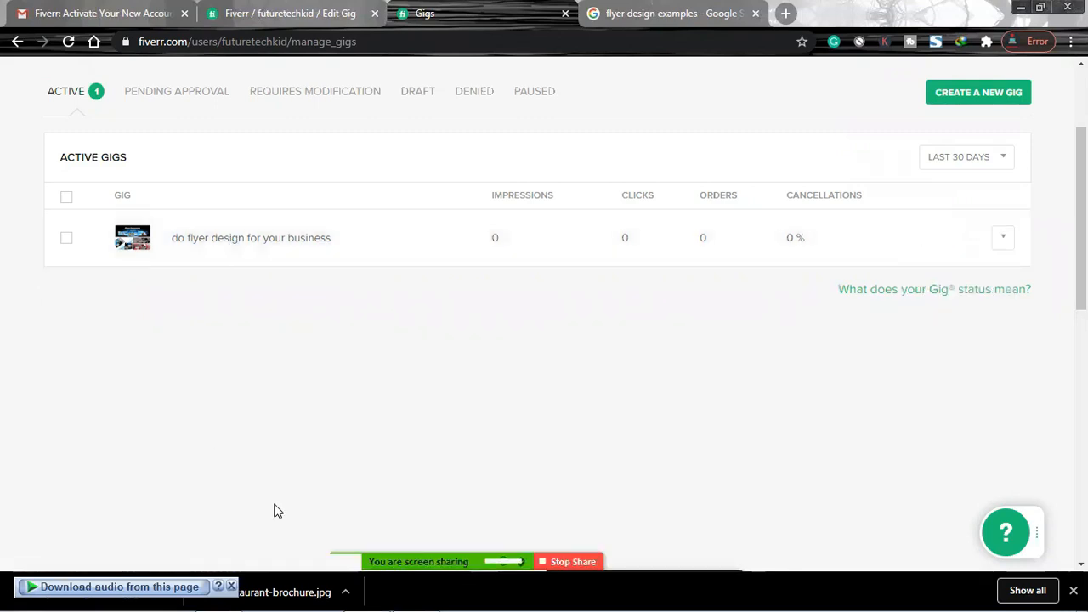
- Log out of the seller account from the gig management page
{"action": "scroll", "coordinate": [997, 366], "scroll_direction": "up", "scroll_amount": 2}
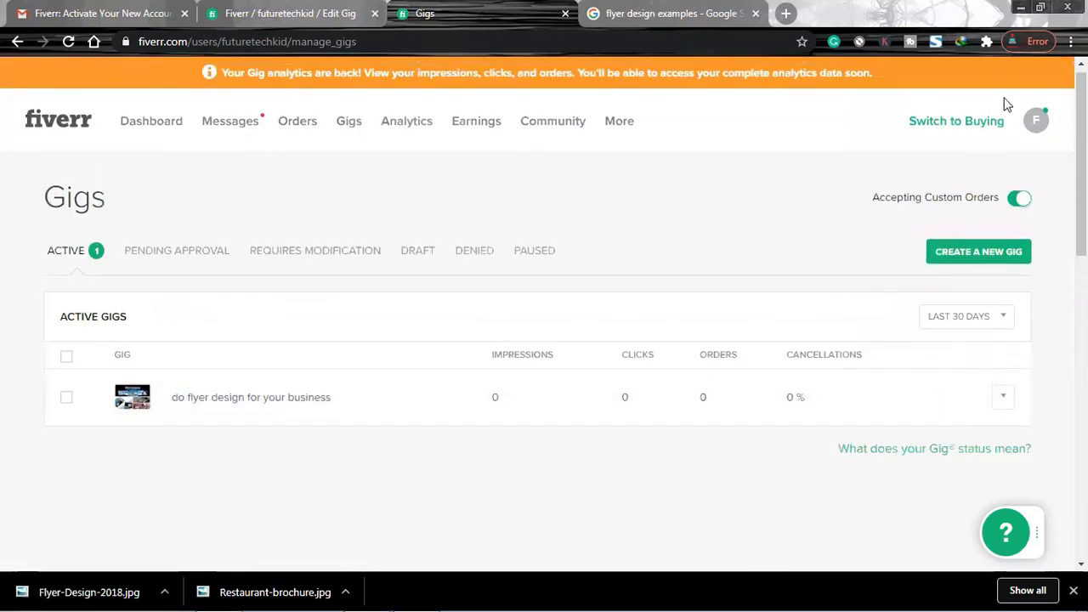
{"action": "left_click", "coordinate": [1036, 124]}
{"action": "left_click", "coordinate": [927, 349]}
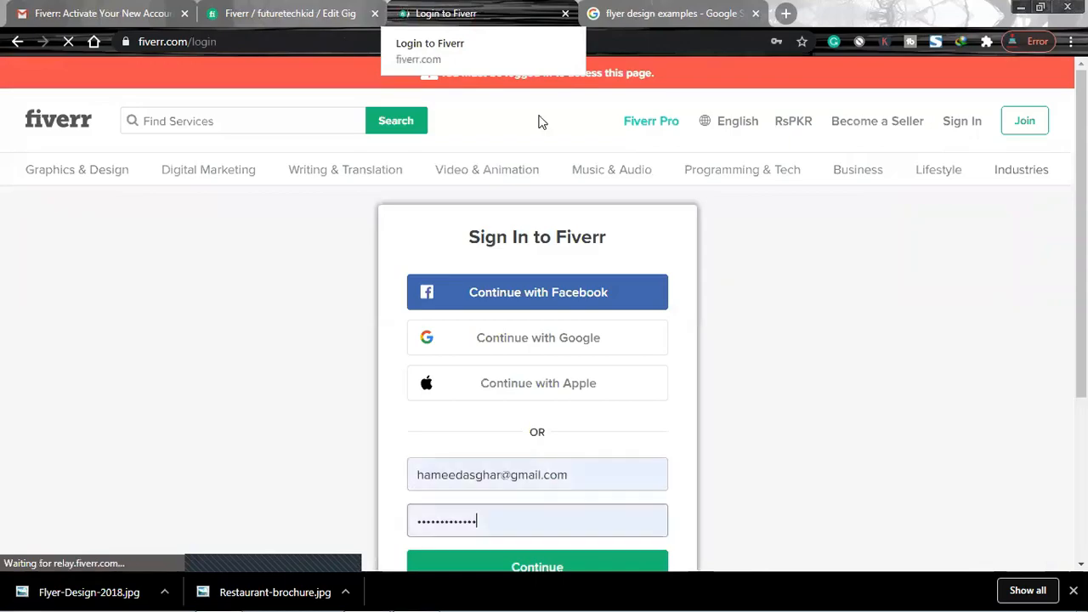
{"action": "scroll", "coordinate": [768, 427], "scroll_direction": "down", "scroll_amount": 1}
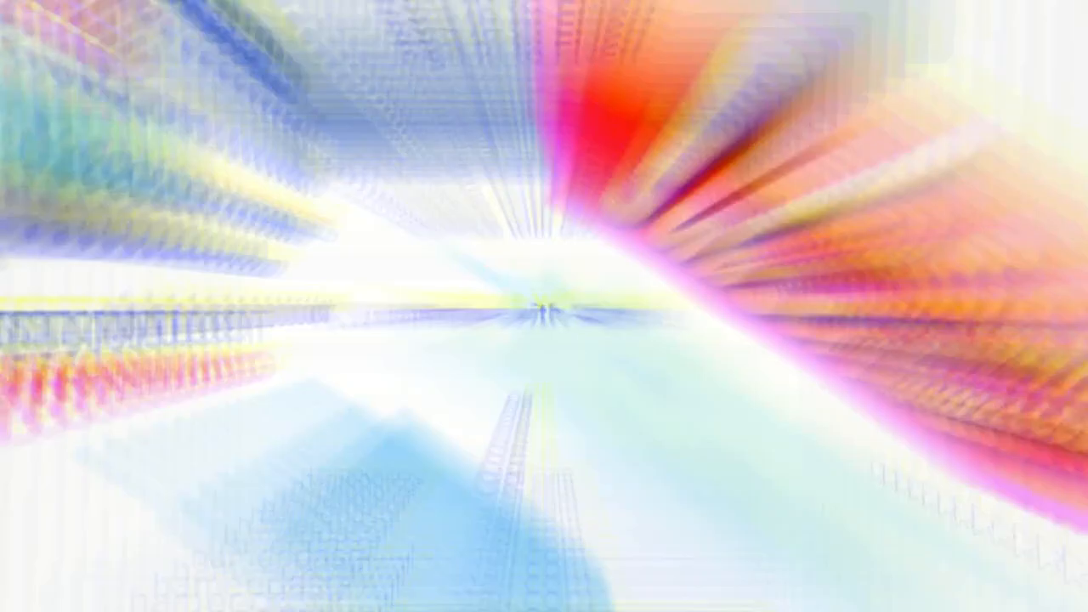